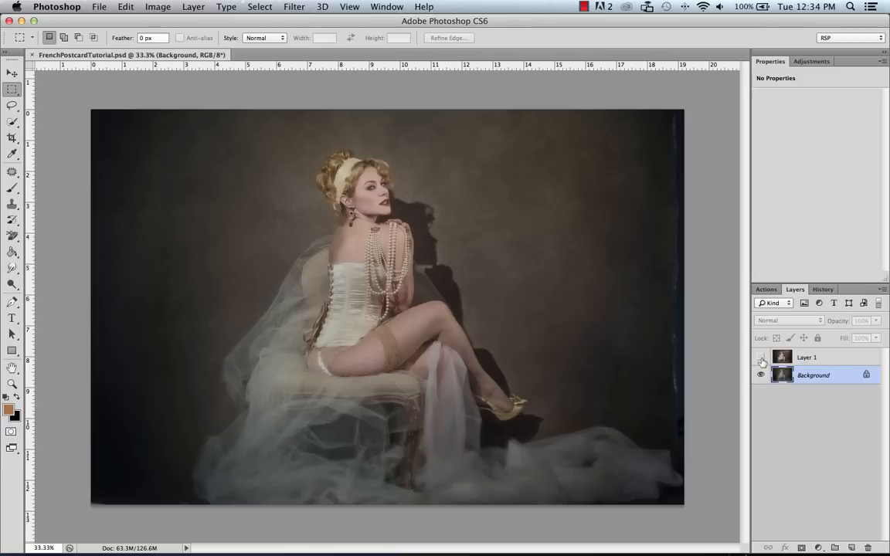
Step: Show the sepia version on Layer 1 and delete that layer, leaving only the colour Background
left_click(761, 357)
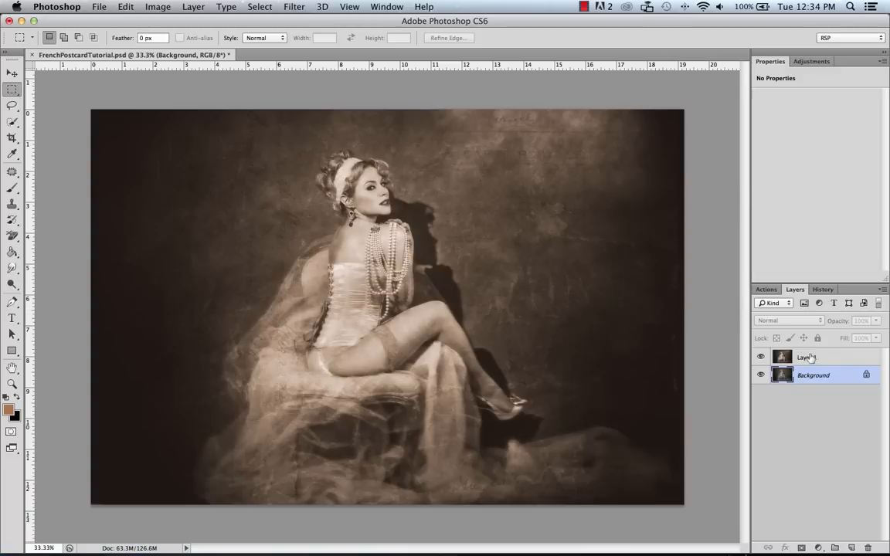
left_click(809, 357)
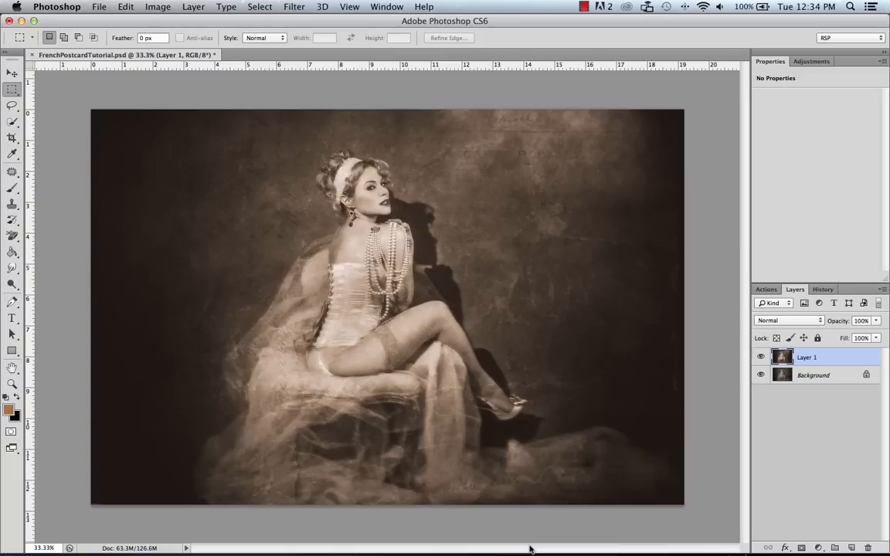
key("Delete")
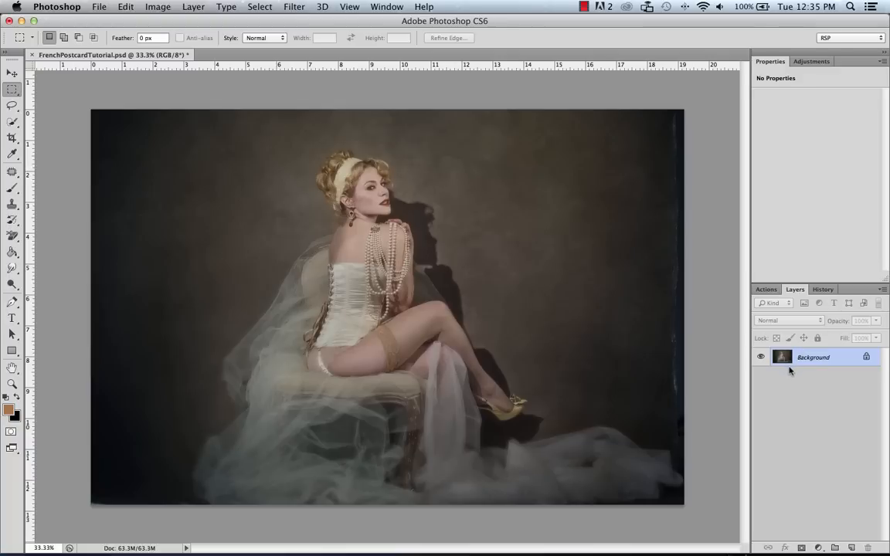
Step: Add a Hue/Saturation adjustment layer with Hue -10, Saturation -64 and Lightness -3
left_click(813, 61)
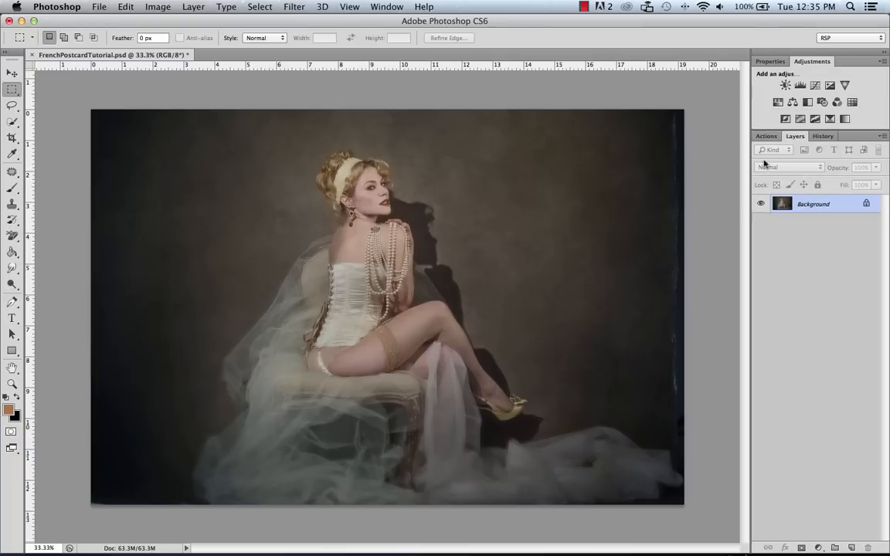
left_click(780, 103)
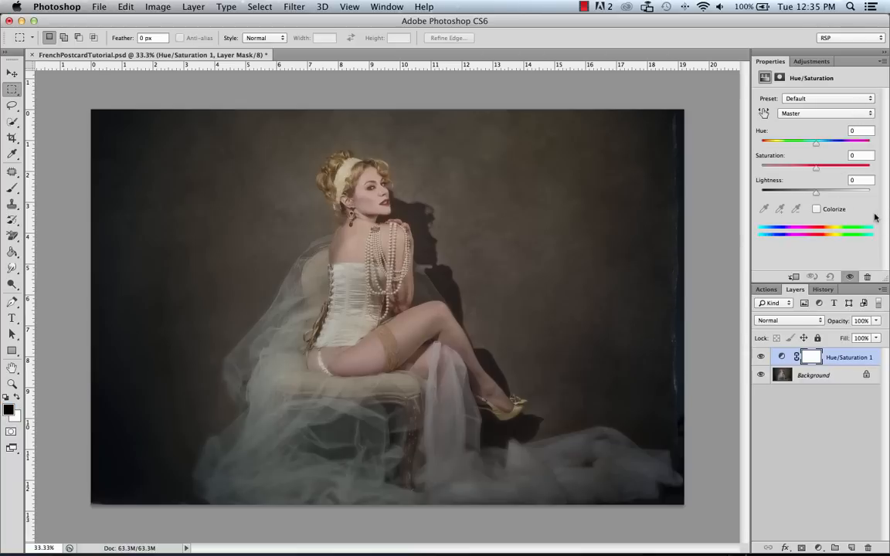
left_click_drag(815, 168, 780, 173)
mouse_move(816, 143)
left_mouse_down()
mouse_move(828, 145)
mouse_move(799, 145)
left_mouse_up()
left_click_drag(819, 197, 814, 193)
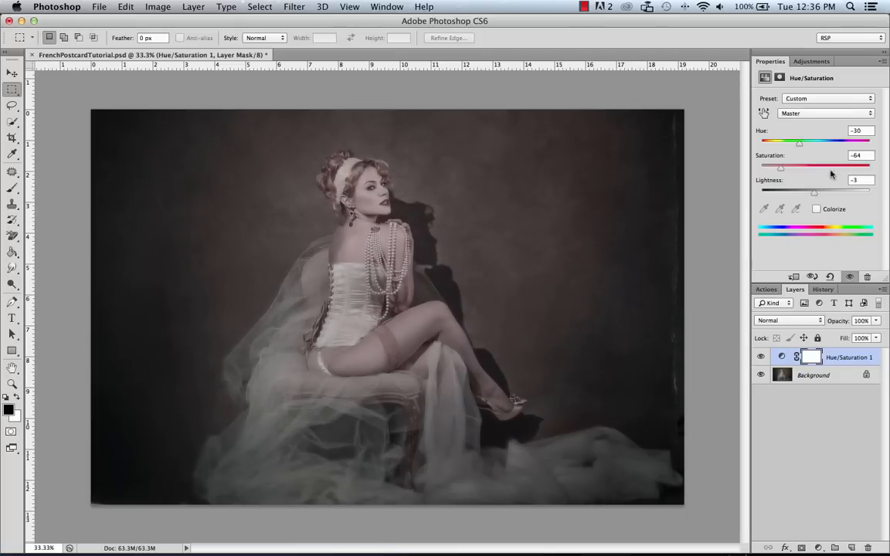
mouse_move(799, 145)
left_mouse_down()
mouse_move(882, 143)
mouse_move(747, 146)
mouse_move(811, 145)
left_mouse_up()
type("-10")
Step: Add a Color Balance adjustment layer and shift the midtones toward yellow to -22
left_click(812, 62)
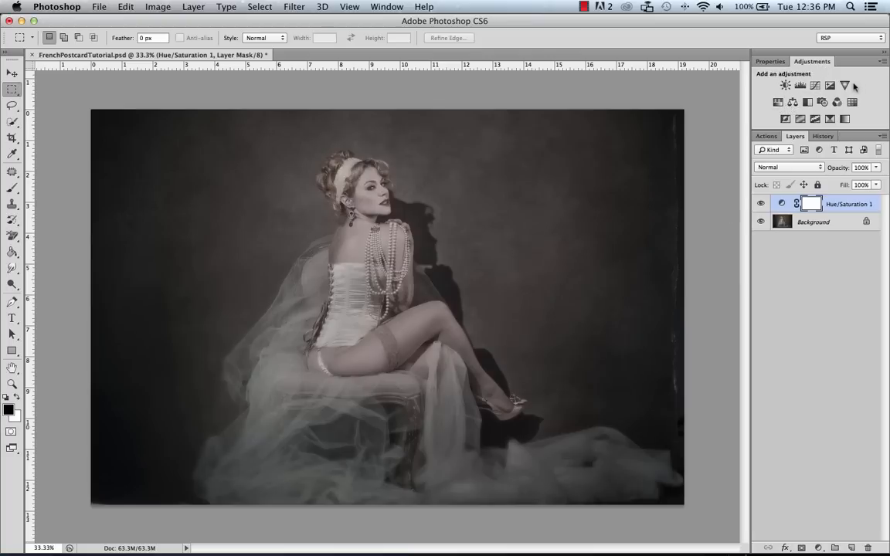
left_click(793, 102)
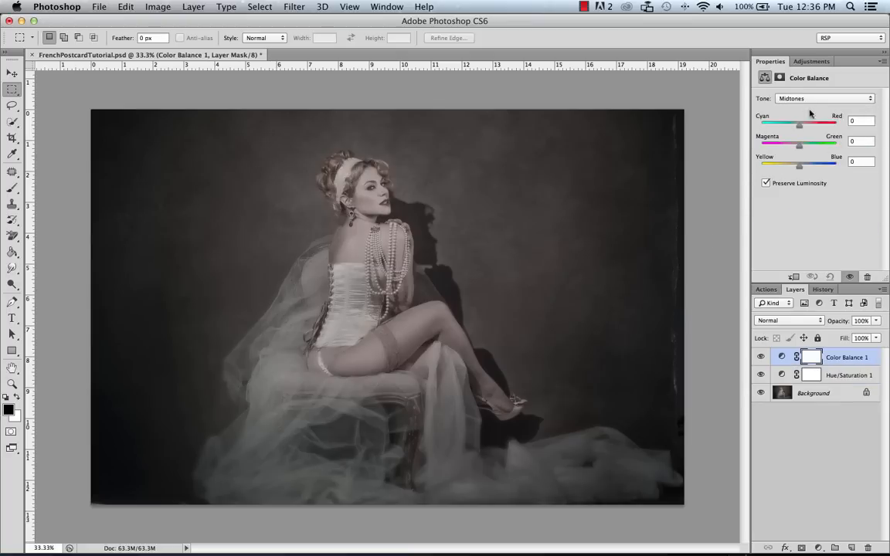
left_click_drag(800, 166, 793, 169)
left_click_drag(792, 168, 790, 168)
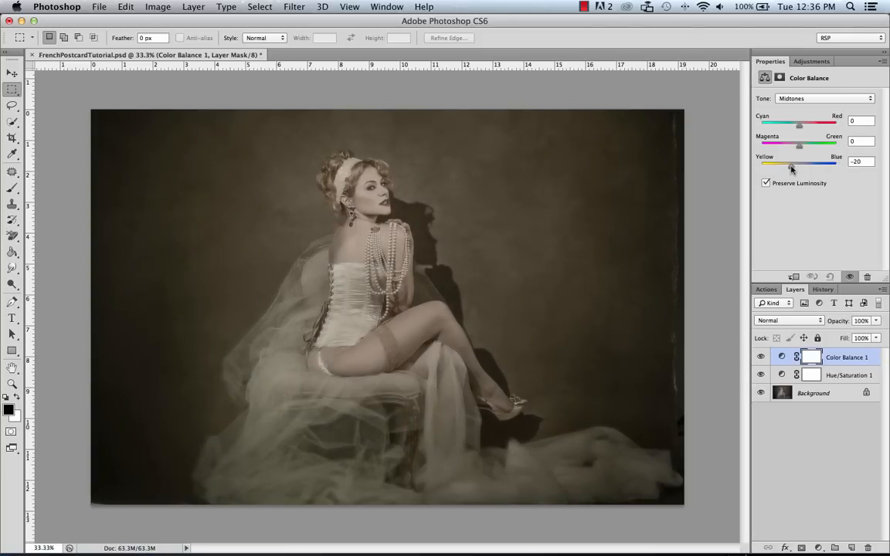
Step: Shift the Color Balance shadows toward red to +9
left_click(810, 98)
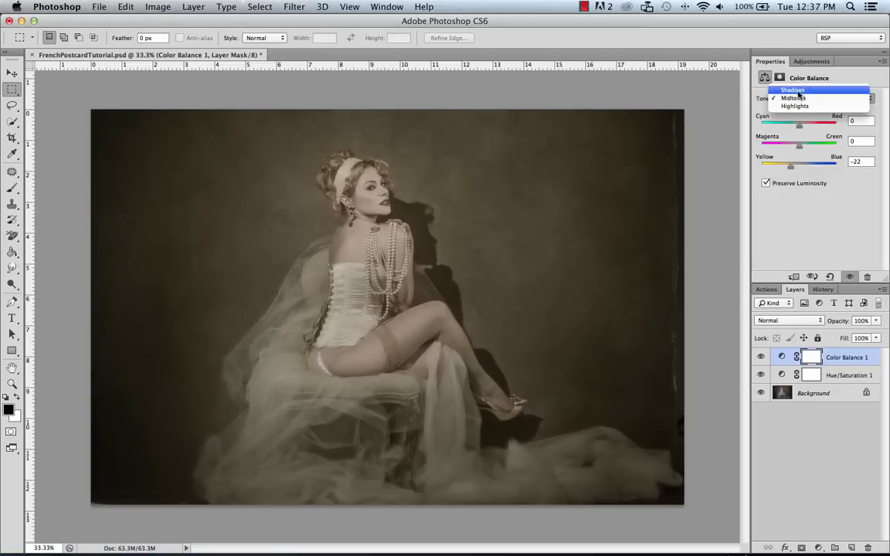
left_click(799, 93)
left_click_drag(799, 124, 803, 128)
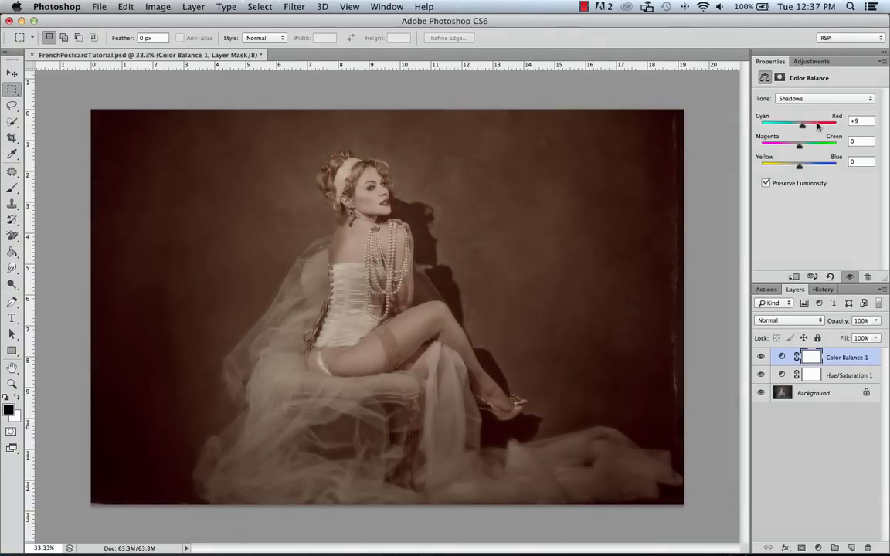
Step: Shift the Color Balance highlights to -9 toward cyan and slightly toward yellow
left_click(808, 100)
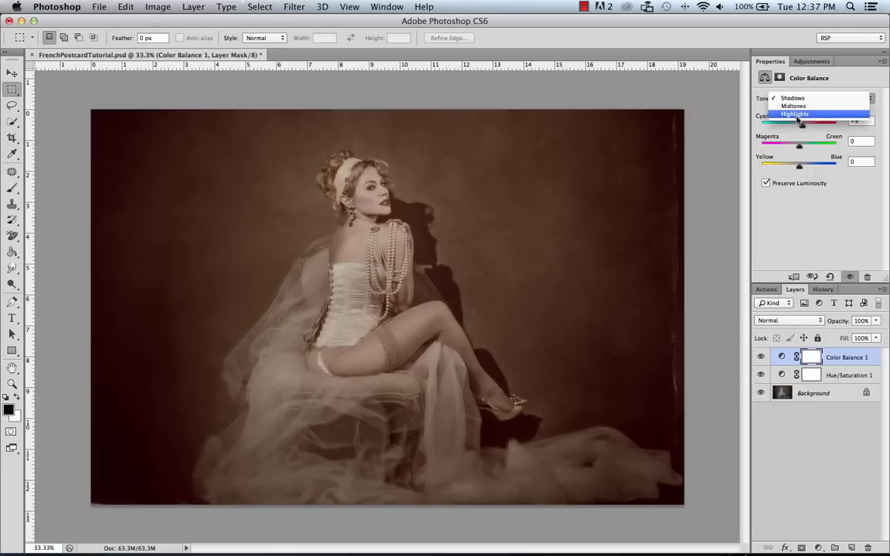
left_click(795, 114)
left_click_drag(800, 129, 797, 128)
left_click_drag(799, 166, 791, 170)
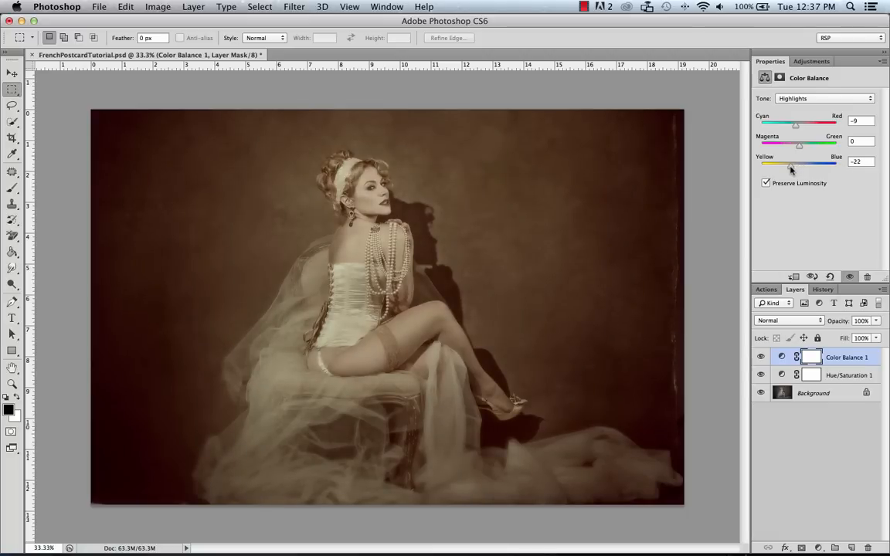
left_click_drag(790, 168, 798, 169)
left_click_drag(793, 169, 796, 168)
Step: Lower the Hue/Saturation adjustment layer's opacity to 87%
left_click_drag(876, 321, 869, 340)
left_click(847, 376)
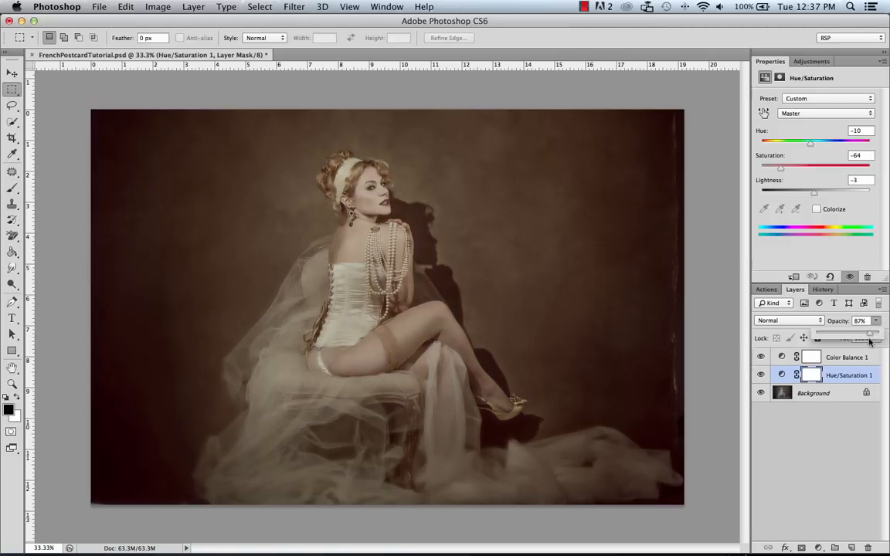
Step: Duplicate the Background layer and apply a Gaussian Blur with a 103.1-pixel radius to the copy
left_click(819, 398)
key("super+j")
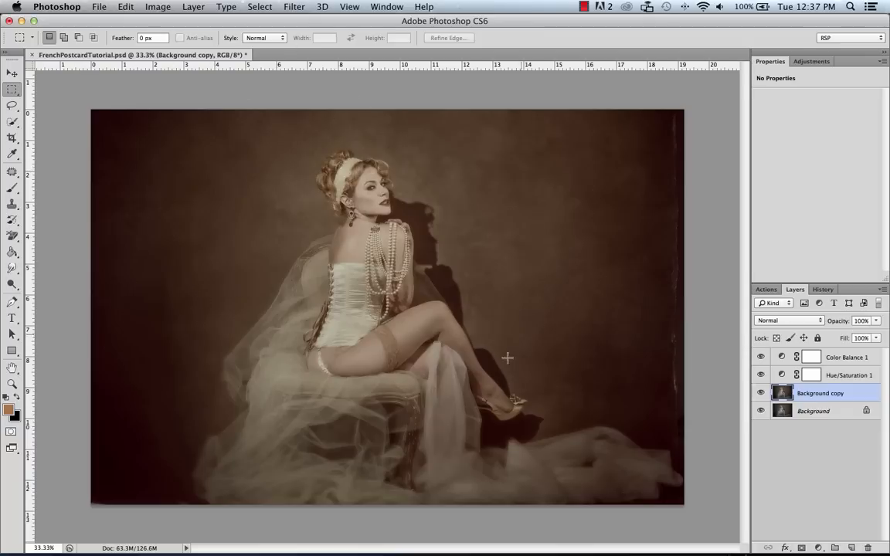
left_click(295, 7)
mouse_move(301, 150)
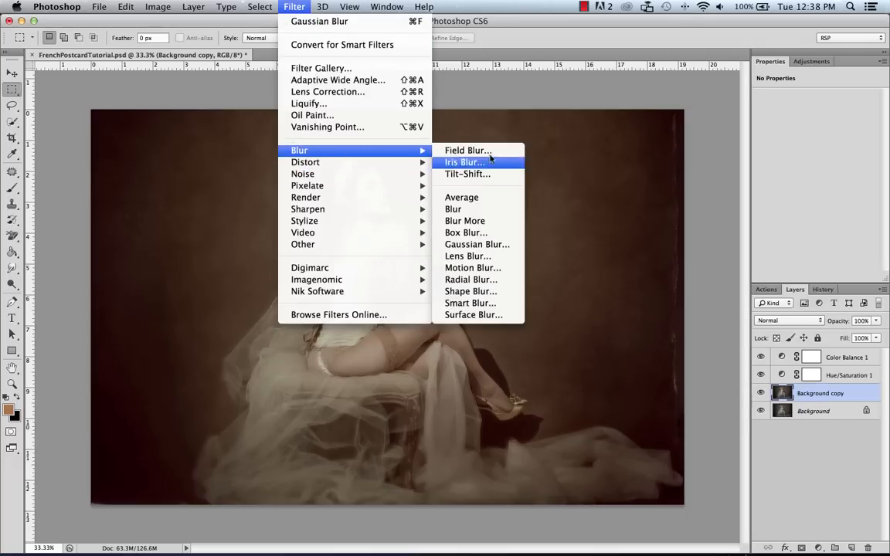
left_click(473, 244)
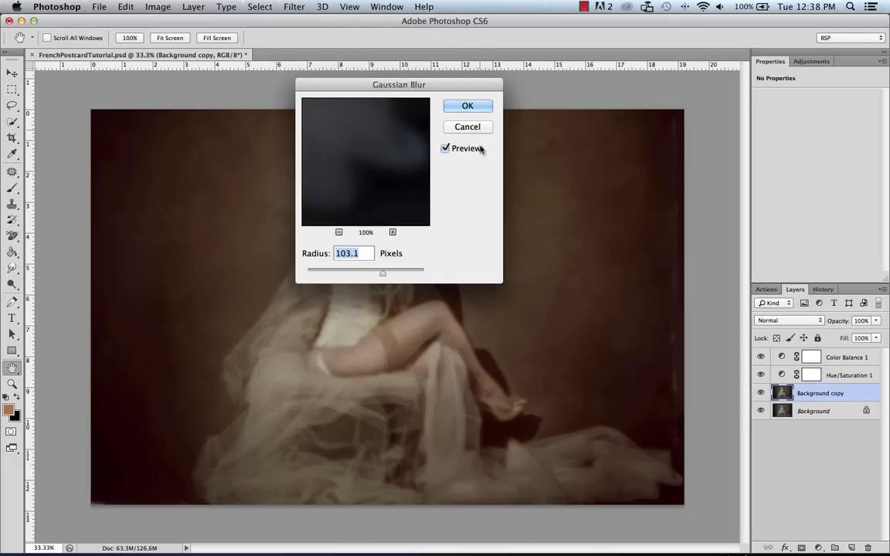
left_click(467, 106)
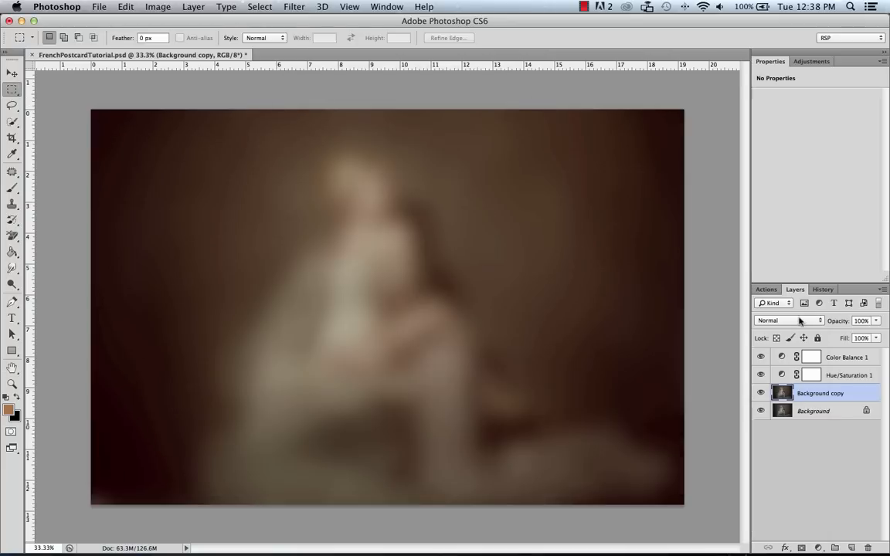
Step: Set the blurred copy's blending mode to Multiply and its opacity to 42%
left_click(795, 320)
left_click(782, 350)
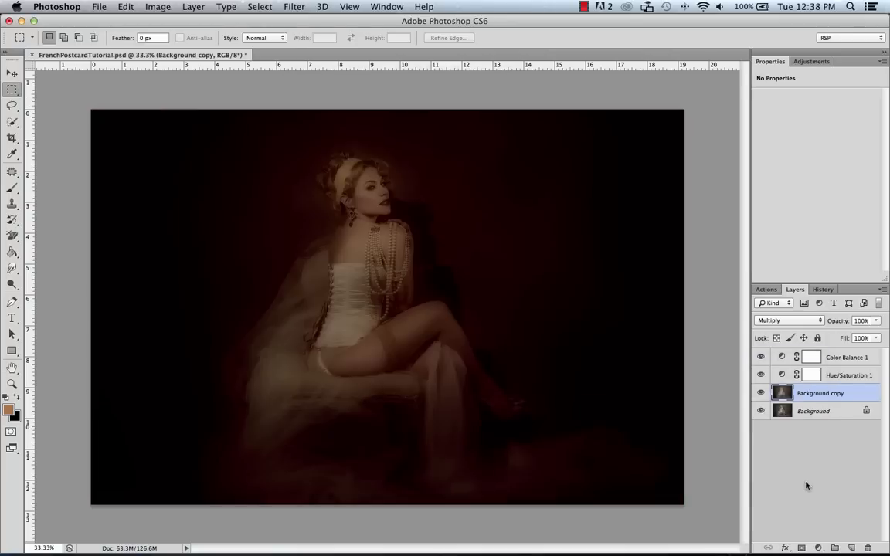
left_click(876, 321)
left_click_drag(868, 334, 841, 338)
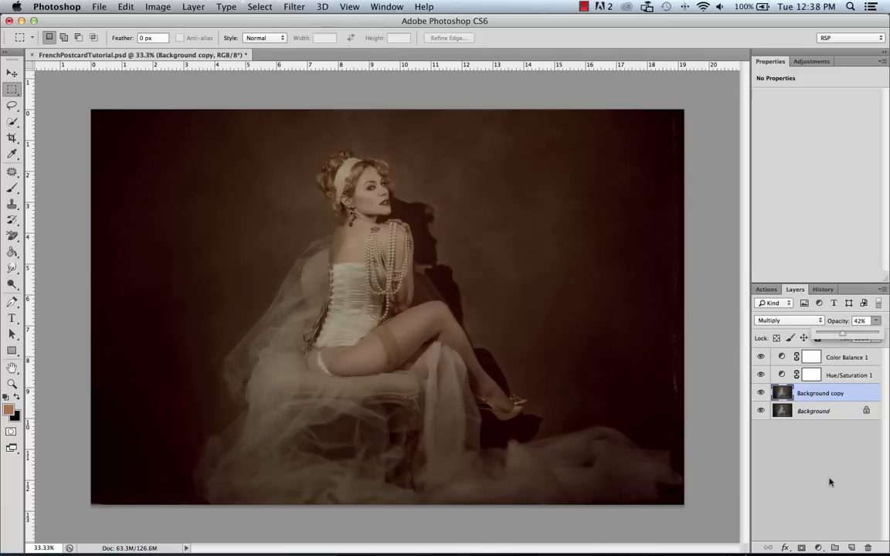
Step: Add a layer mask to the blurred copy and choose the Soft Round brush for painting on it
left_click(801, 548)
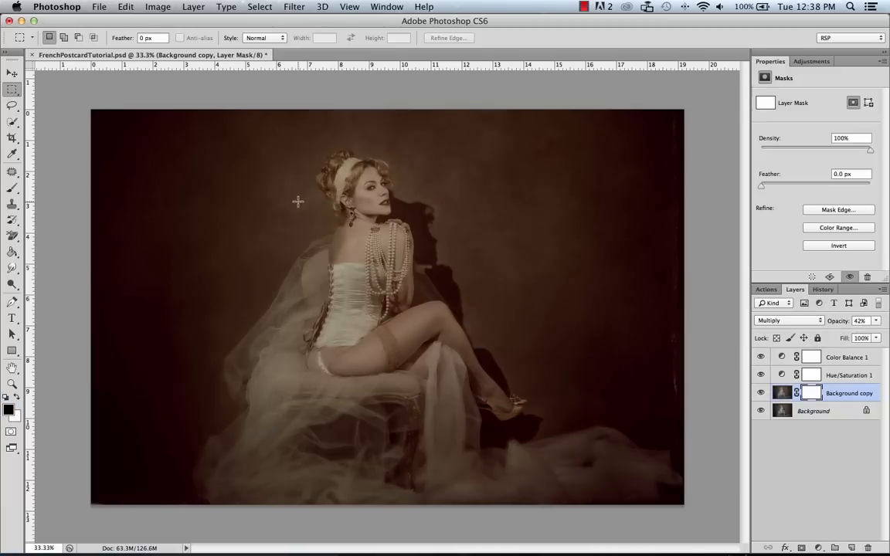
key("b")
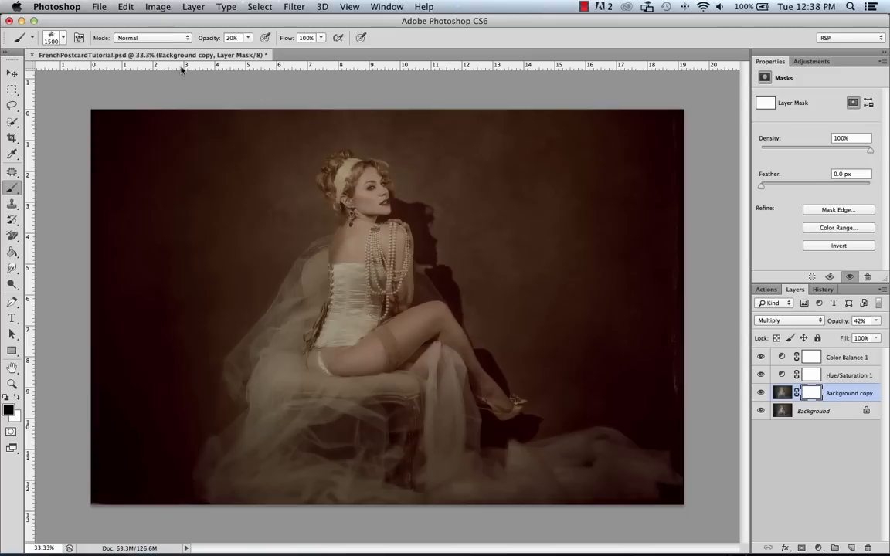
left_click(59, 38)
left_click_drag(143, 420, 157, 171)
left_click(70, 133)
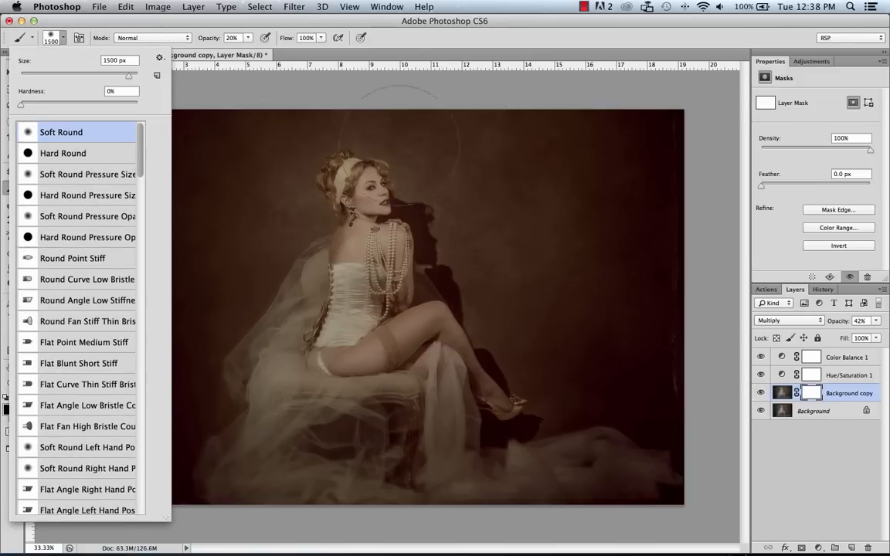
Step: Paint black on the mask over the woman and chair to lighten them, enlarging the brush to 2200 px after the first stroke
mouse_move(360, 192)
left_mouse_down()
mouse_move(361, 209)
mouse_move(355, 195)
mouse_move(371, 203)
left_mouse_up()
key("bracketright")
key("bracketright")
key("bracketright")
key("bracketright")
key("bracketright")
key("bracketright")
key("bracketright")
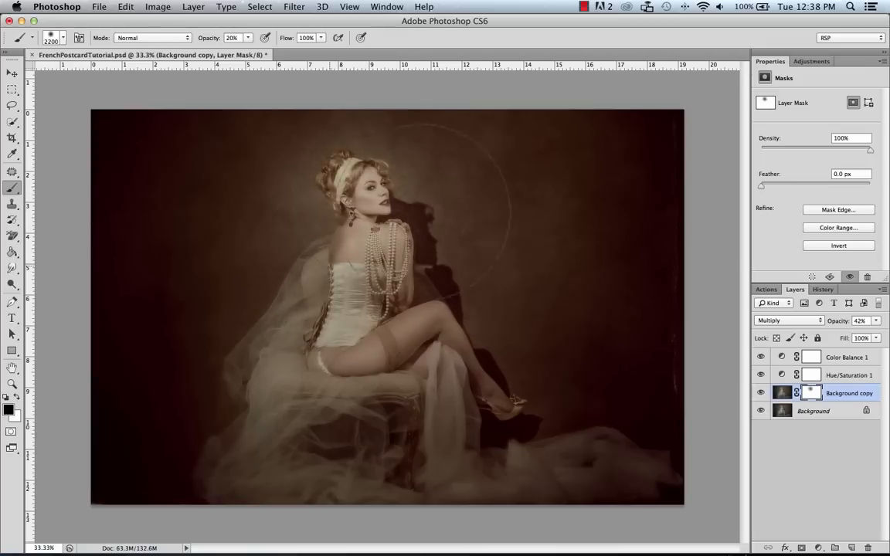
mouse_move(339, 344)
left_mouse_down()
mouse_move(287, 395)
mouse_move(361, 328)
mouse_move(495, 395)
mouse_move(410, 382)
left_mouse_up()
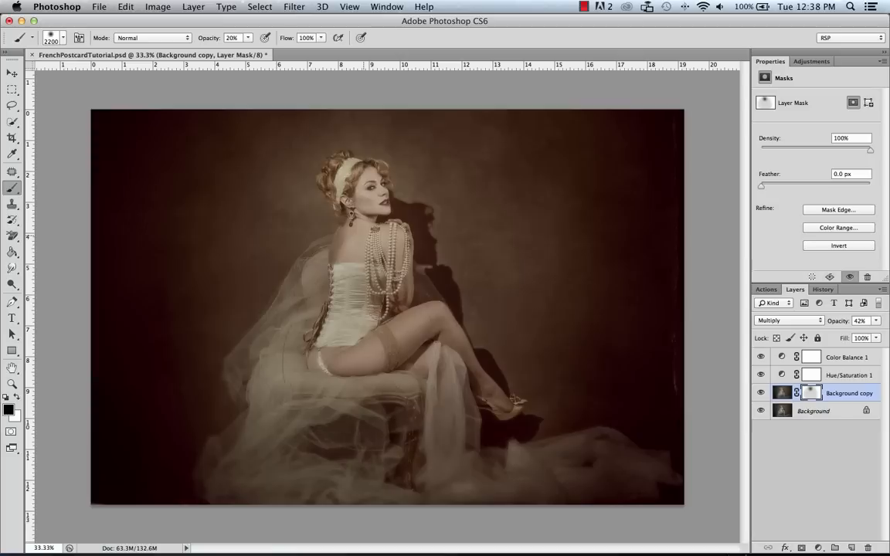
mouse_move(467, 377)
left_mouse_down()
mouse_move(360, 372)
mouse_move(469, 349)
mouse_move(360, 359)
left_mouse_up()
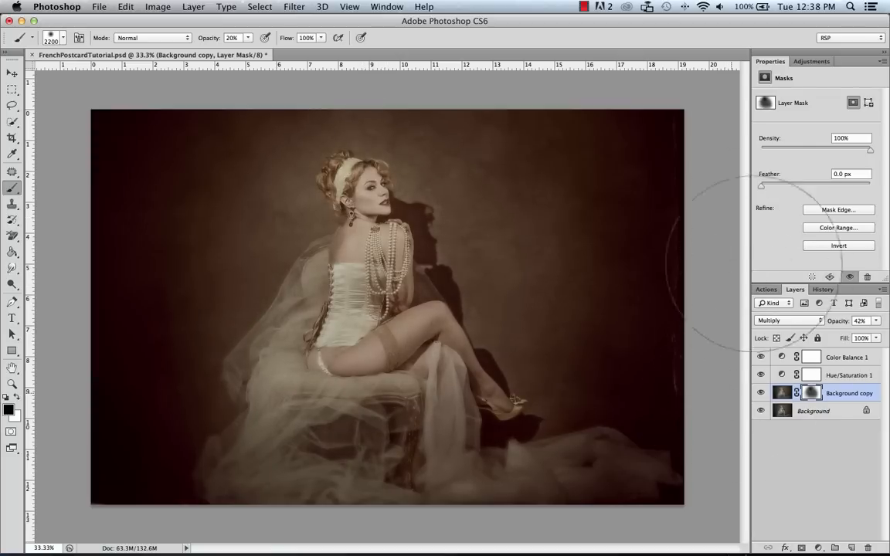
Step: Compare the image with the masked blur layer hidden and shown
left_click(761, 394)
left_click(761, 393)
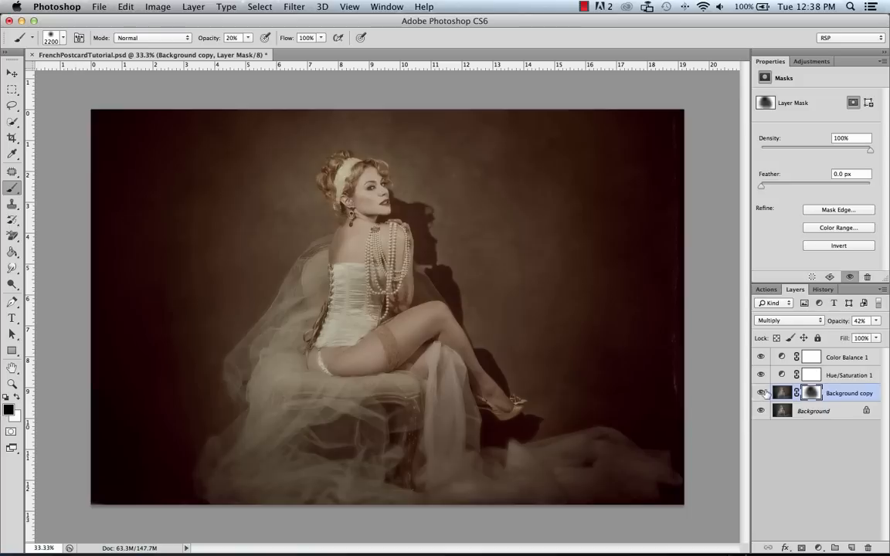
left_click(761, 393)
left_click(761, 393)
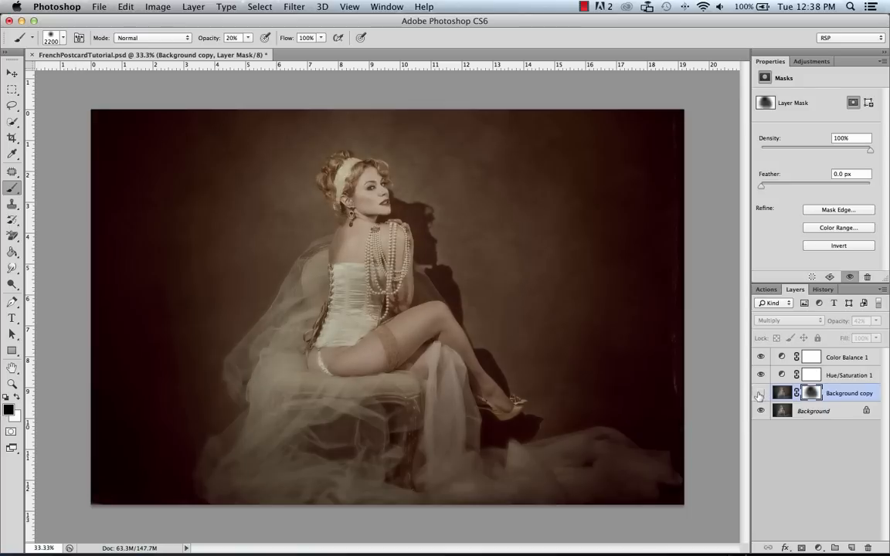
left_click(760, 393)
left_click(760, 393)
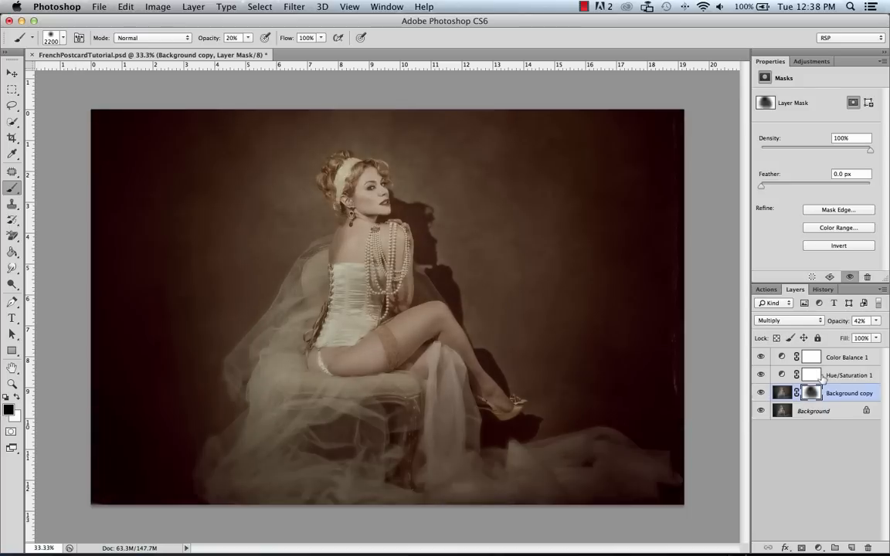
Step: Merge the masked blur layer down into the Background and convert a new duplicate of the Background to a smart object
key("super+e")
key("super+j")
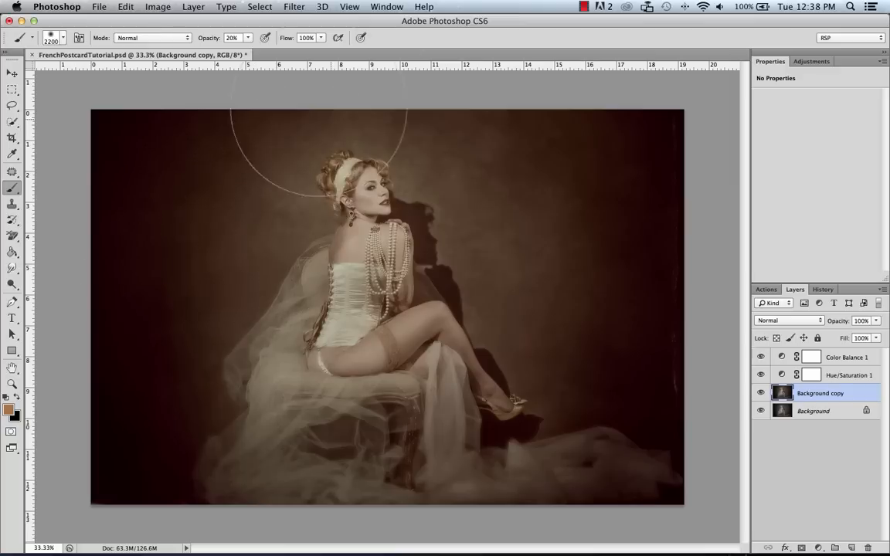
left_click(882, 290)
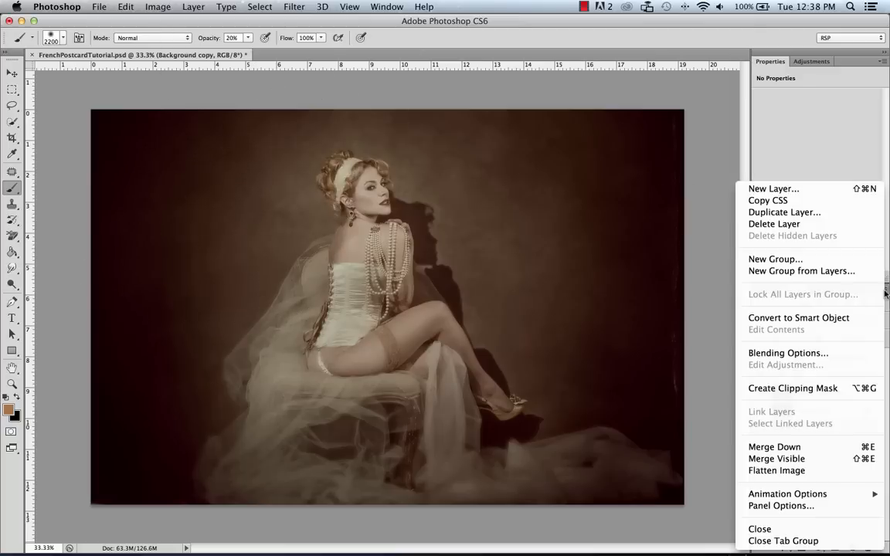
left_click(796, 317)
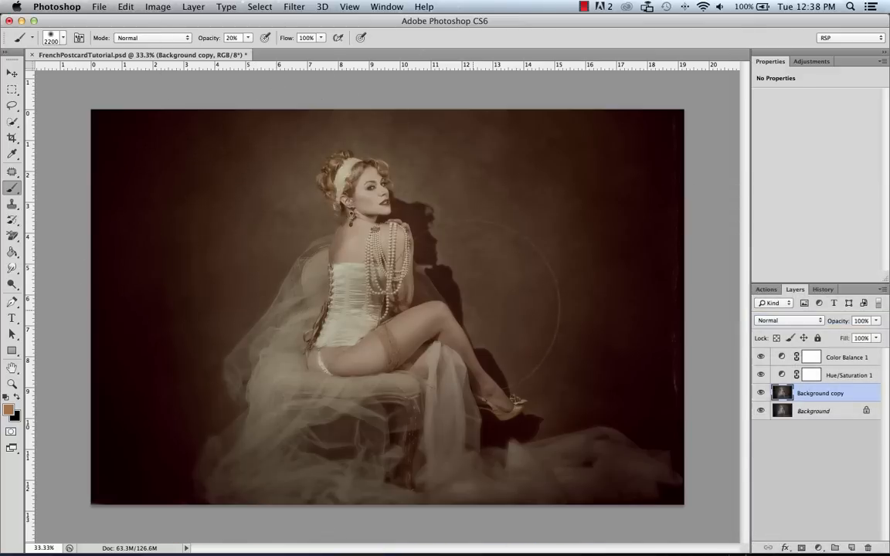
left_click(294, 7)
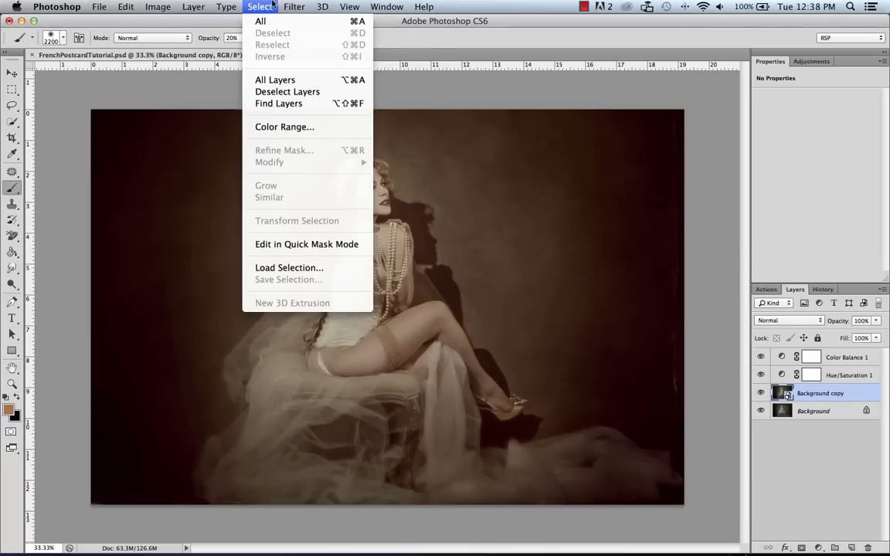
left_click(272, 4)
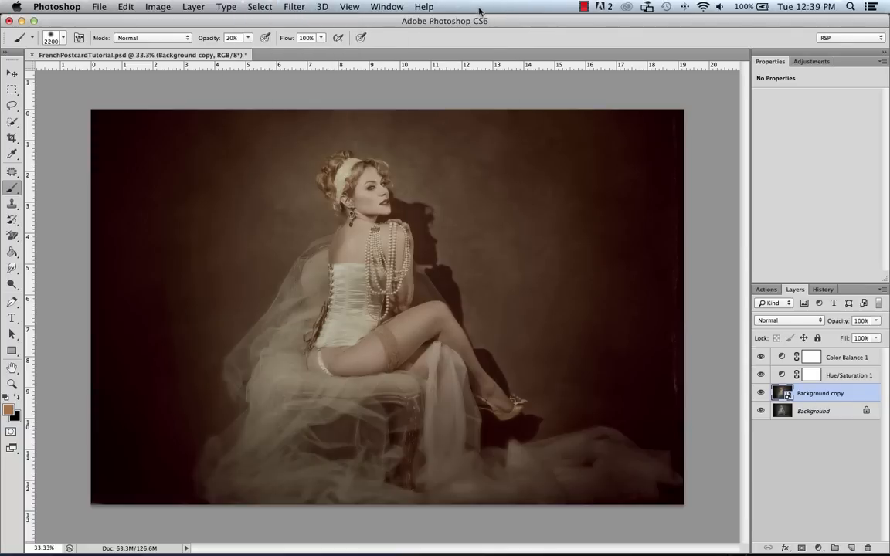
left_click(158, 7)
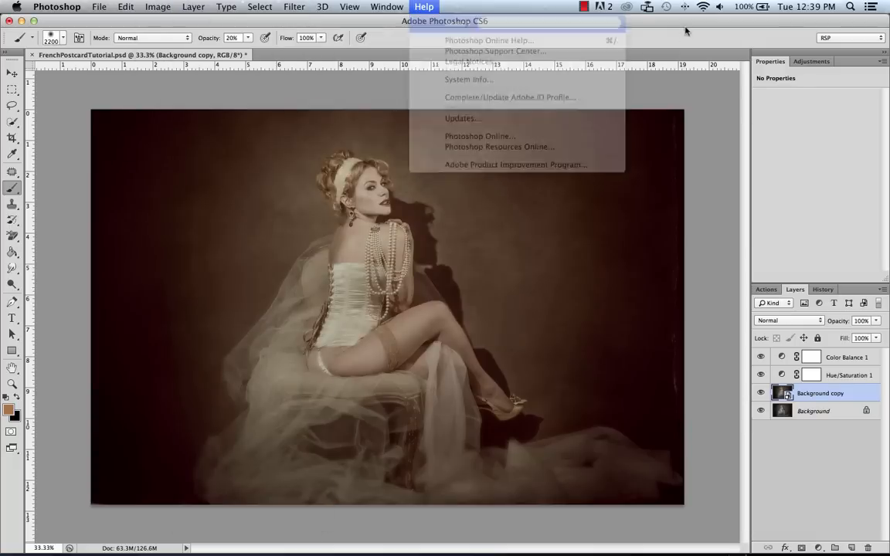
Step: Check the document's color mode and bit depth options
left_click(687, 30)
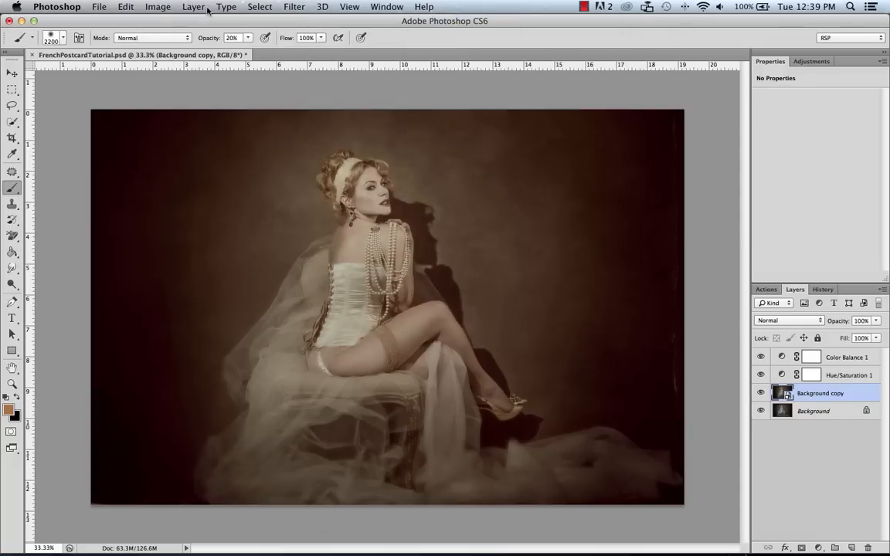
left_click(156, 8)
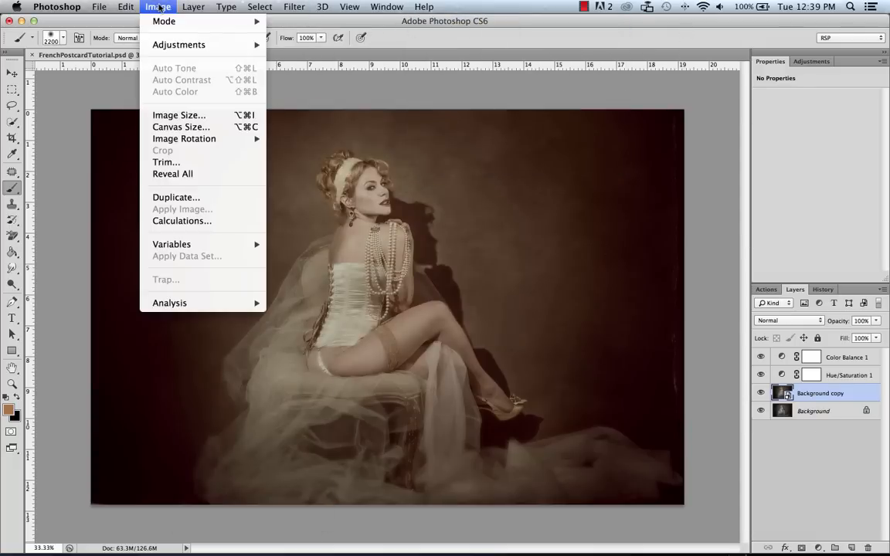
mouse_move(164, 22)
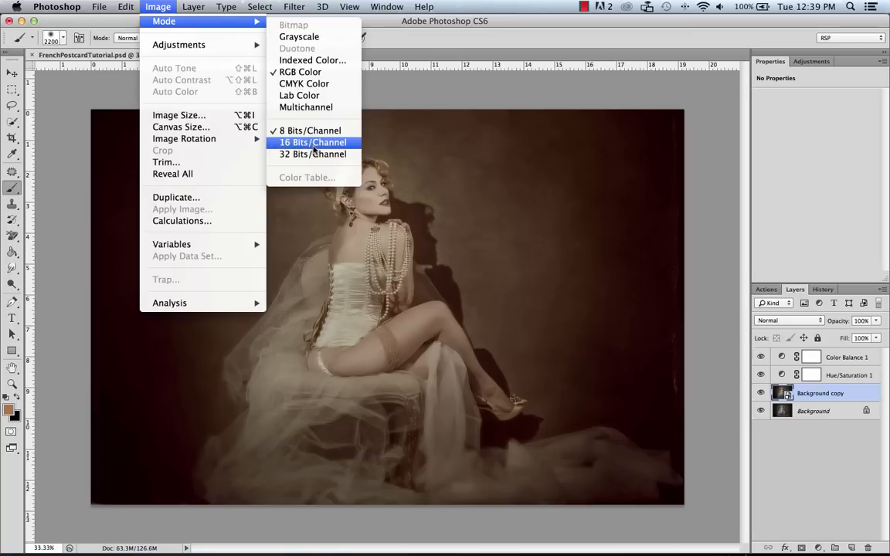
left_click(497, 4)
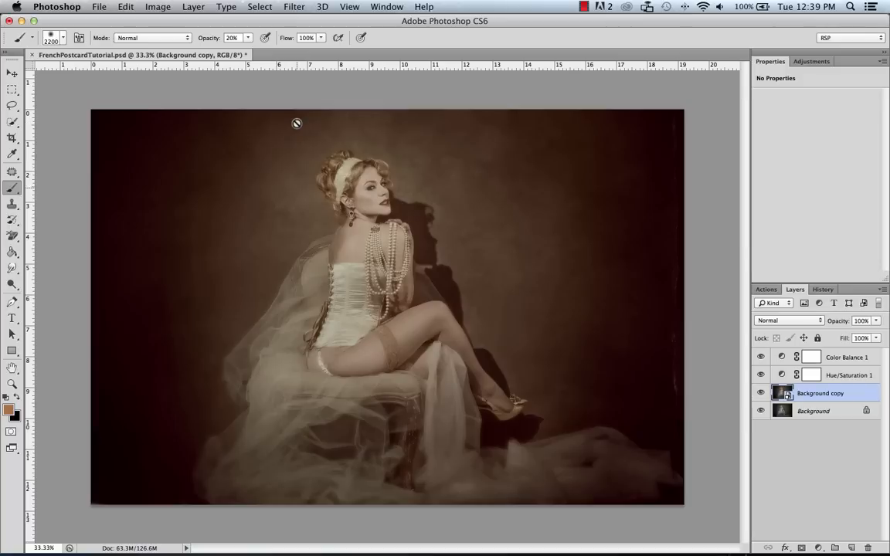
left_click(156, 8)
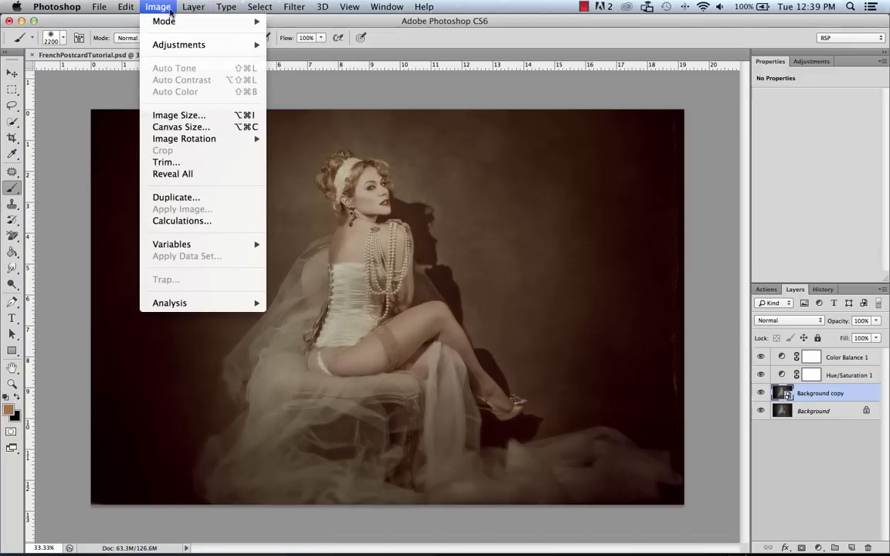
mouse_move(166, 22)
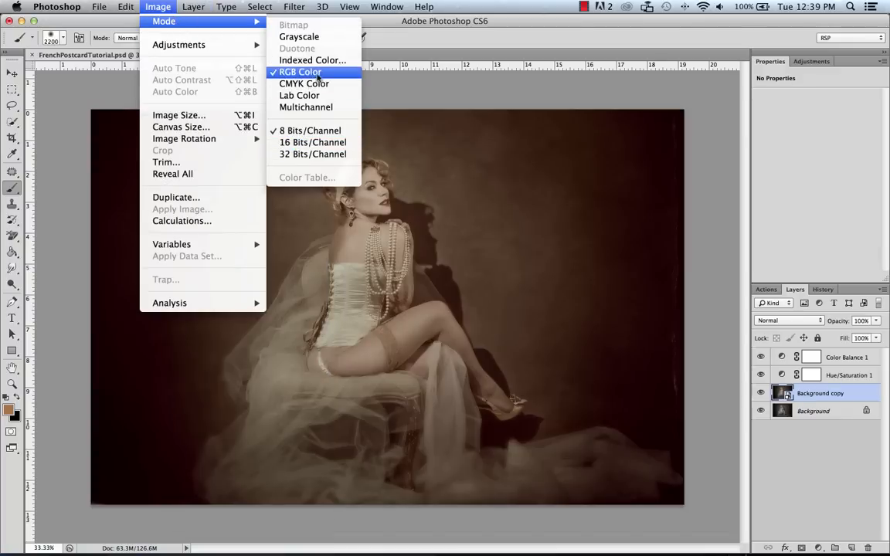
left_click(415, 82)
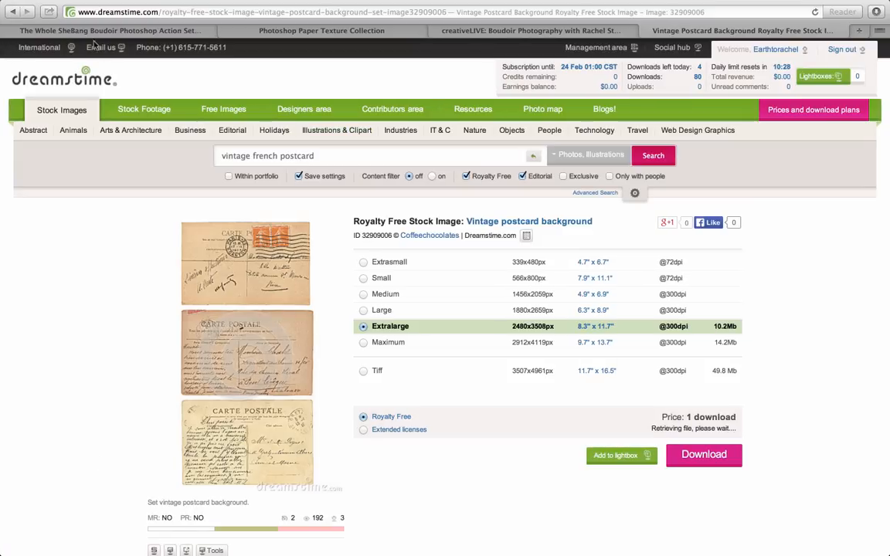
Step: Review the browser pages for the Whole SheBang action set, paper texture collection, creativeLIVE boudoir class and vintage postcard background
left_click(98, 31)
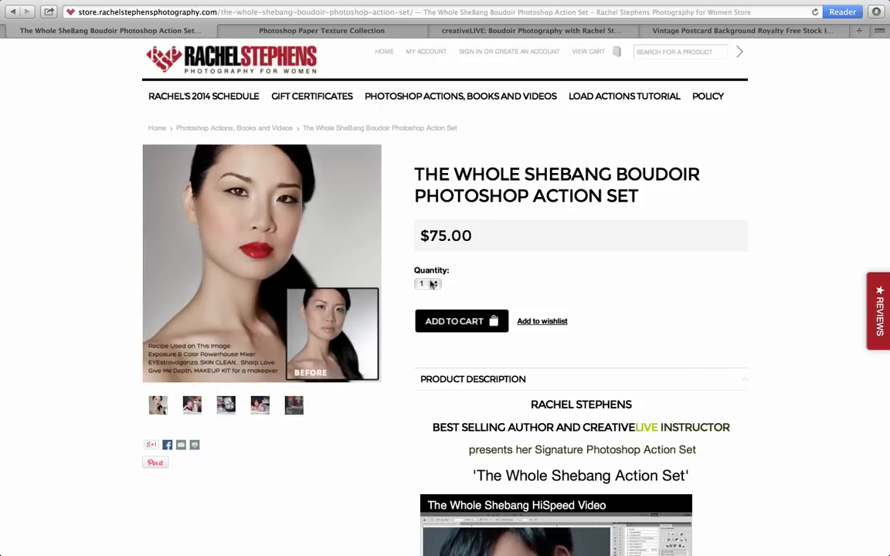
mouse_move(244, 94)
left_click(270, 31)
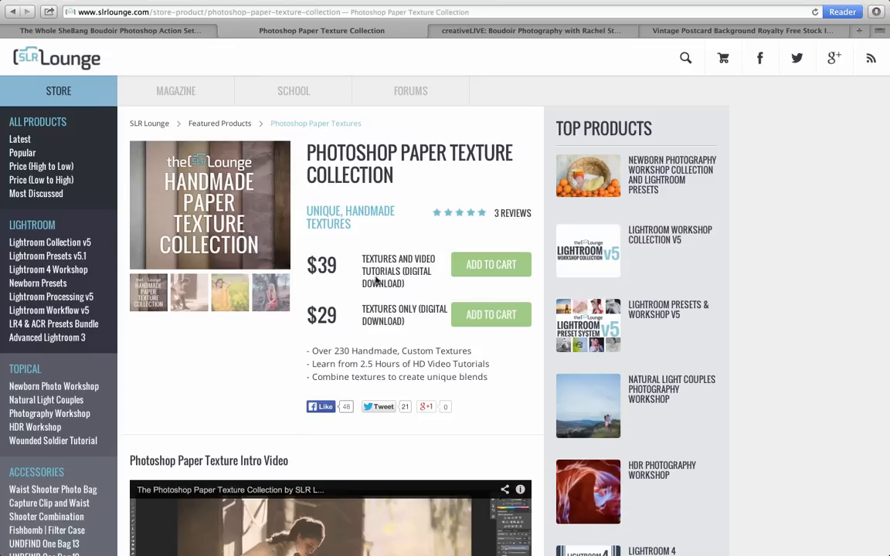
left_click(464, 30)
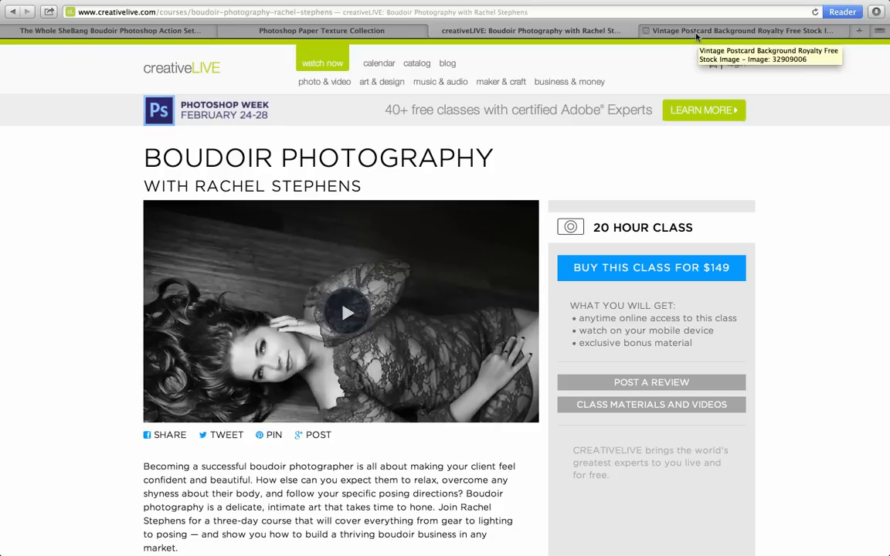
left_click(696, 36)
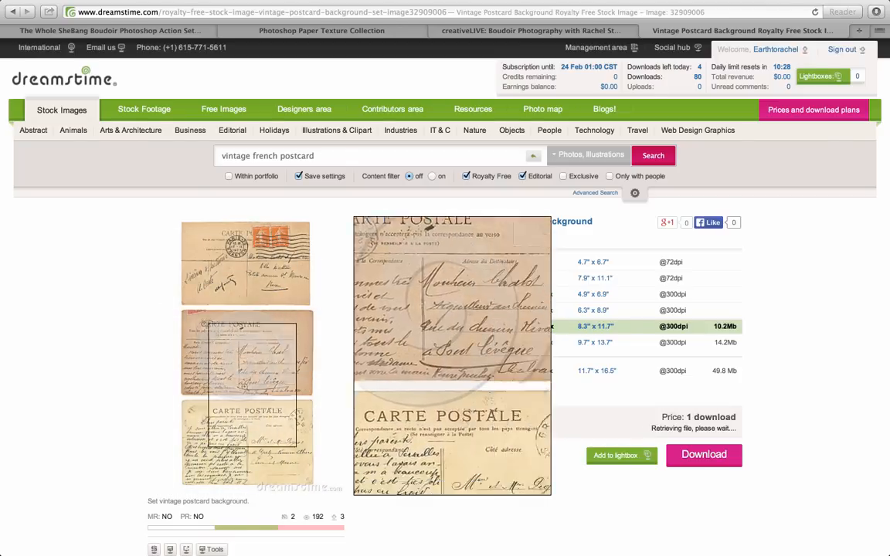
Step: Close the postcard, creativeLIVE and paper texture pages in the browser and return to Photoshop
left_click(645, 31)
left_click(574, 31)
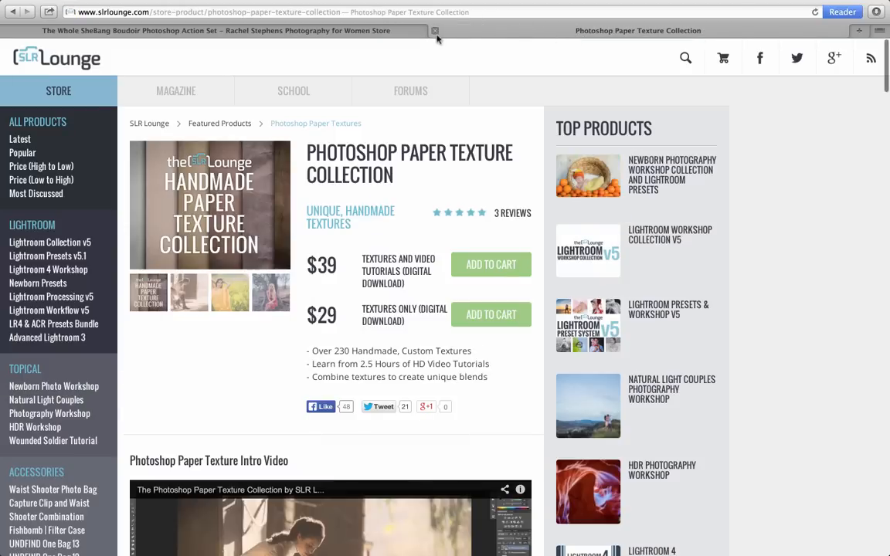
left_click(435, 31)
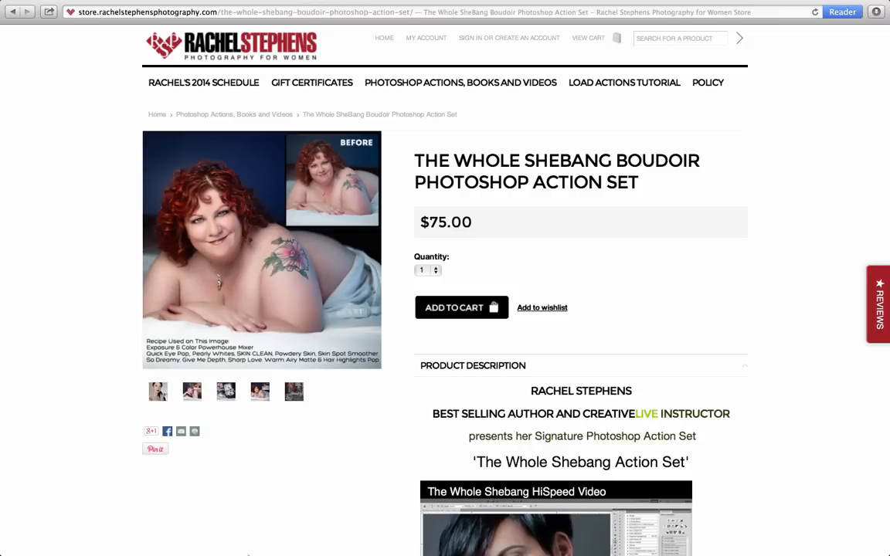
mouse_move(298, 540)
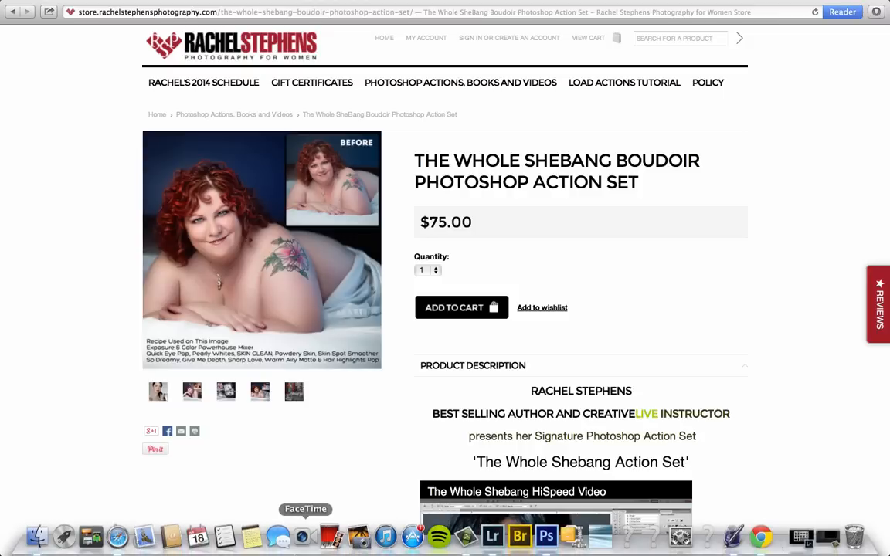
left_click(547, 538)
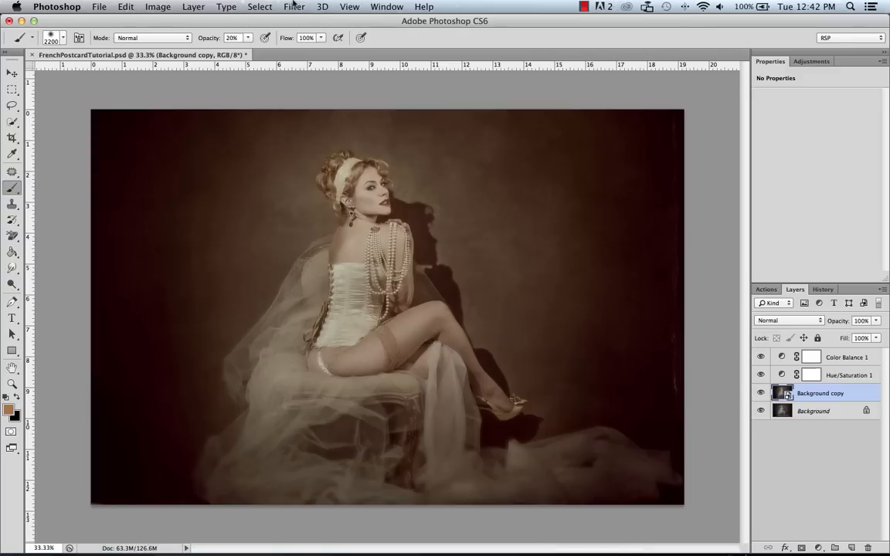
Step: Apply a Surface Blur smart filter to the Background copy with radius 5 pixels and threshold 10 levels
left_click(295, 6)
mouse_move(283, 148)
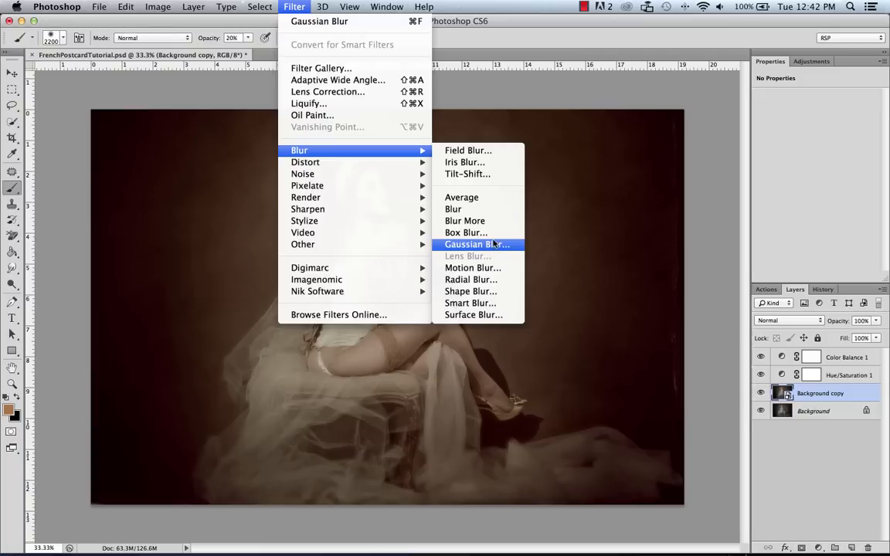
left_click(471, 315)
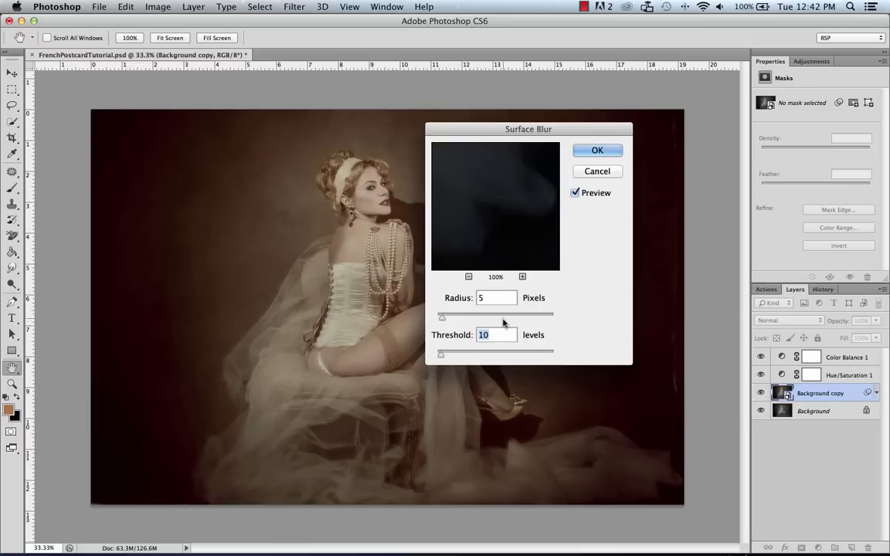
left_click(614, 150)
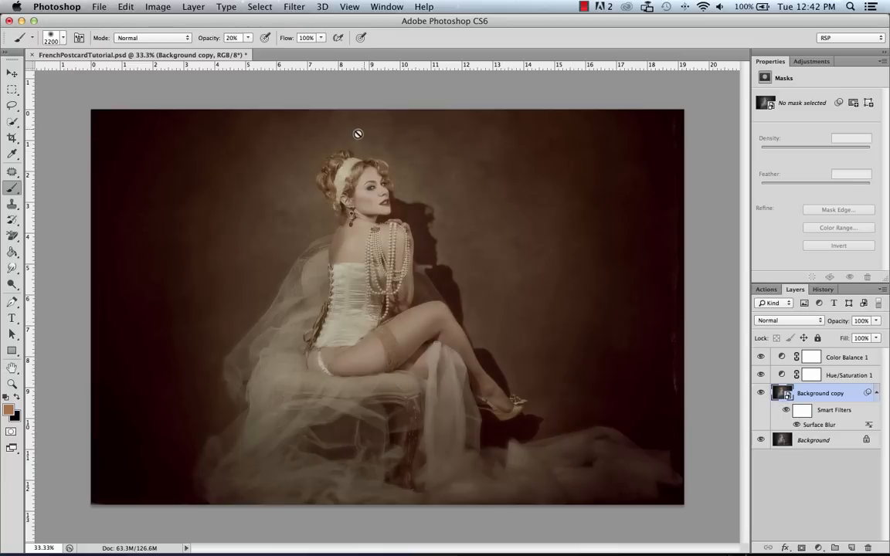
Step: Add a Motion Blur smart filter to the Background copy with angle -16° and distance 32 pixels
left_click(290, 8)
mouse_move(382, 151)
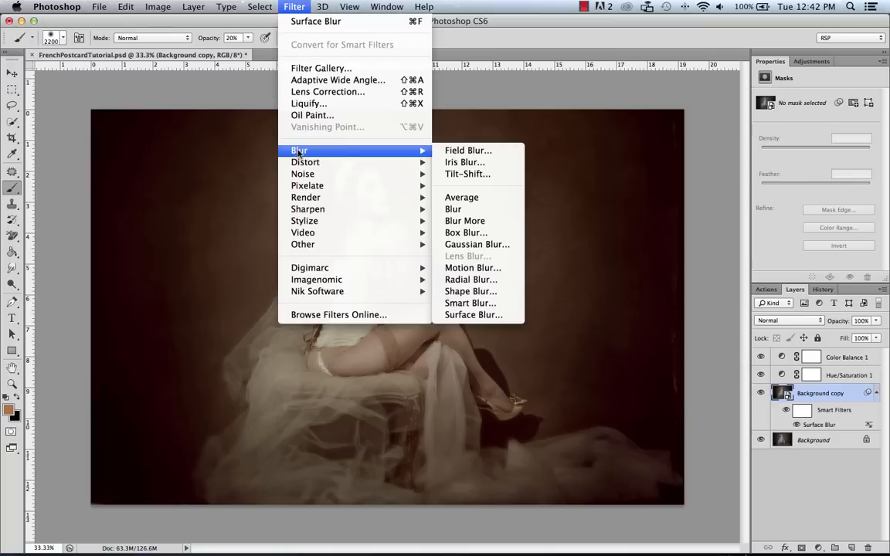
left_click(485, 268)
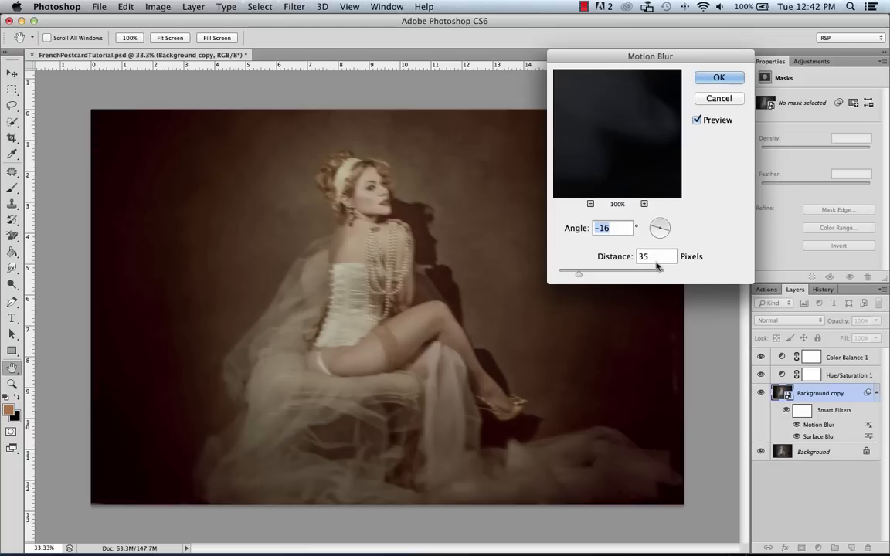
double_click(655, 257)
type("5")
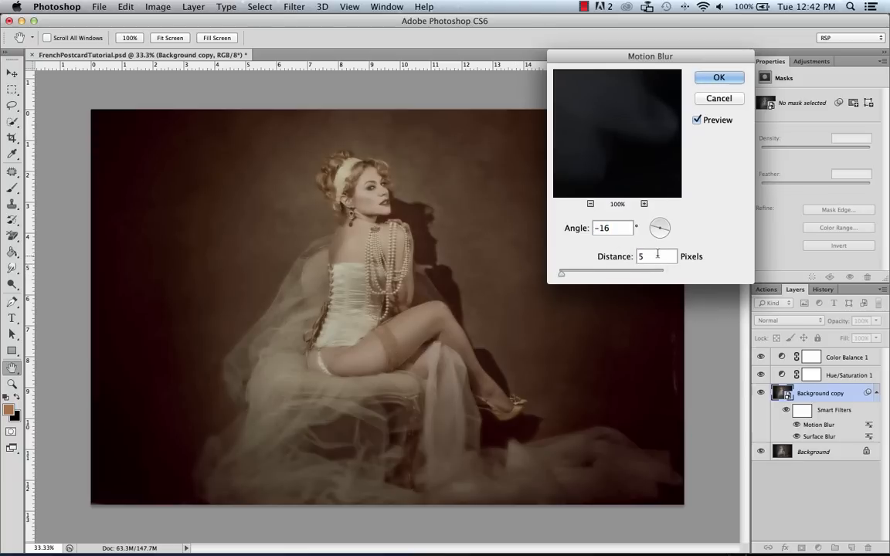
mouse_move(562, 275)
left_mouse_down()
mouse_move(593, 275)
mouse_move(573, 283)
left_mouse_up()
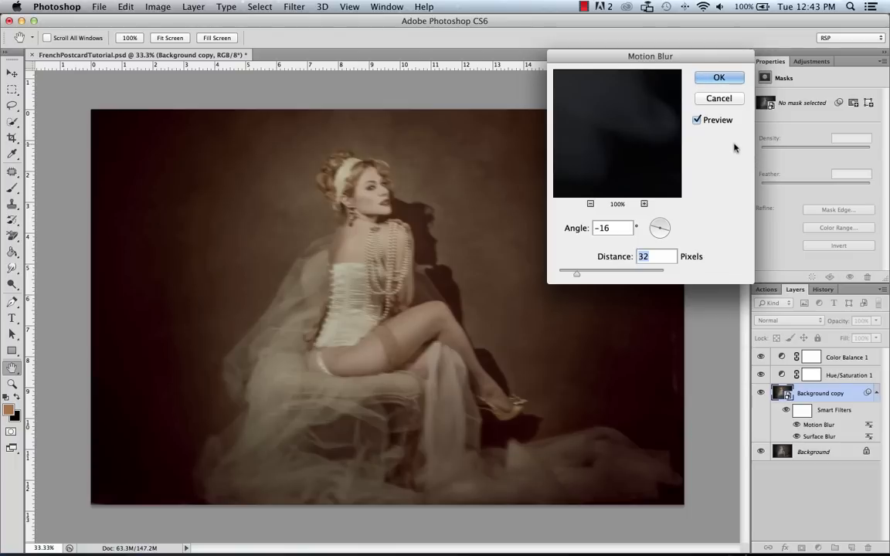
left_click(719, 78)
key("b")
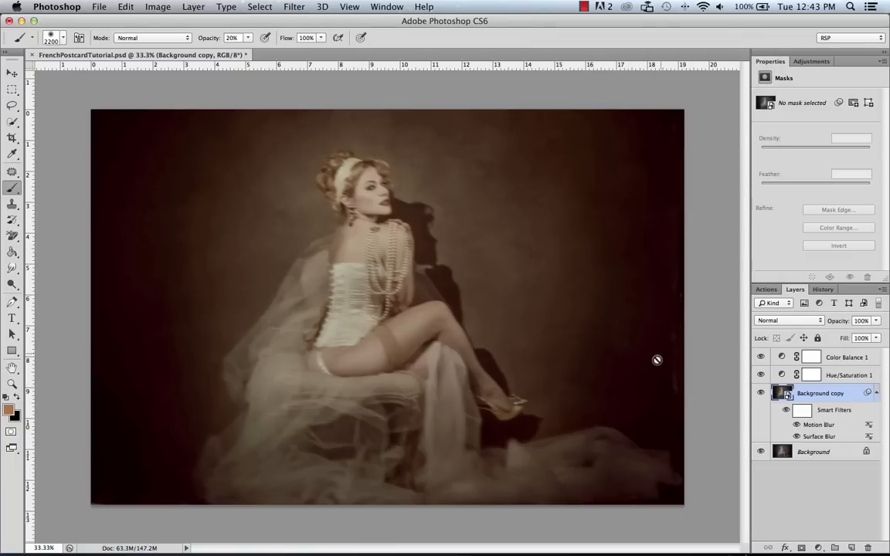
Step: Add a Shape Blur smart filter to the Background copy using the solid block arrow shape and a 126-pixel radius
left_click(294, 7)
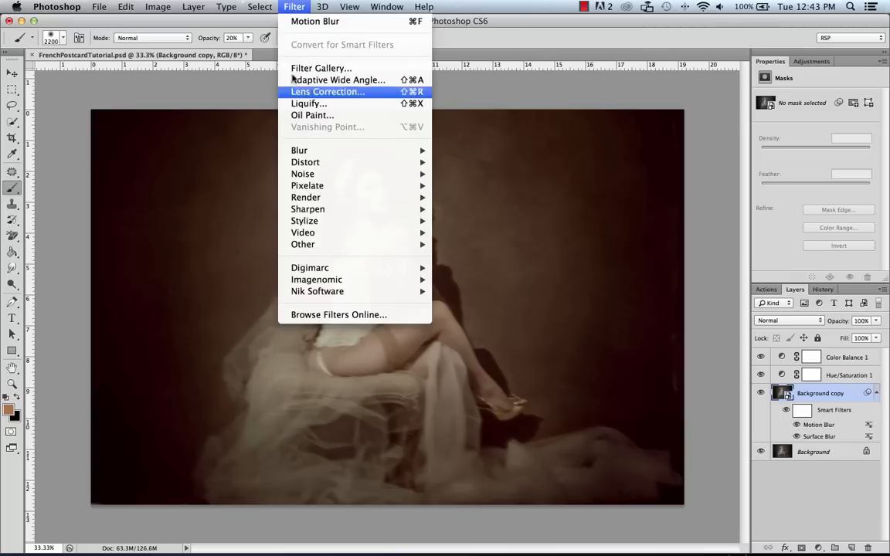
mouse_move(308, 157)
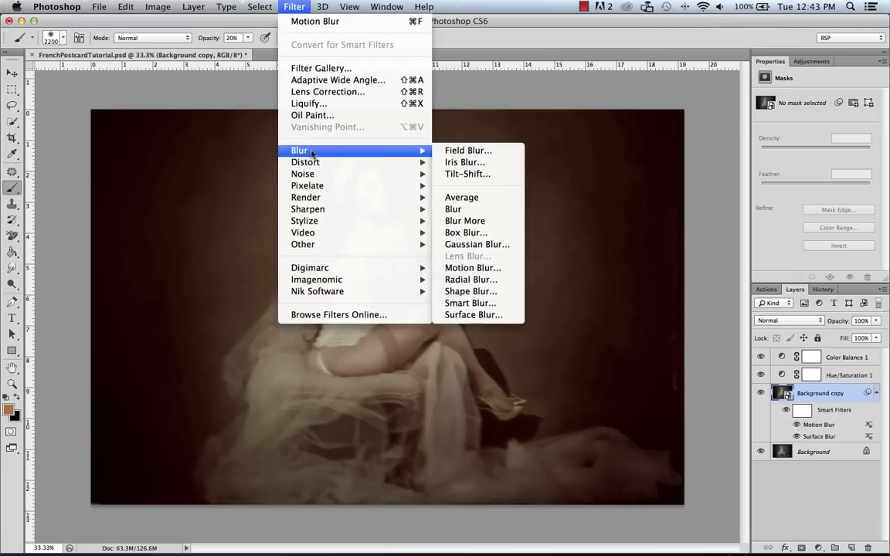
left_click(470, 291)
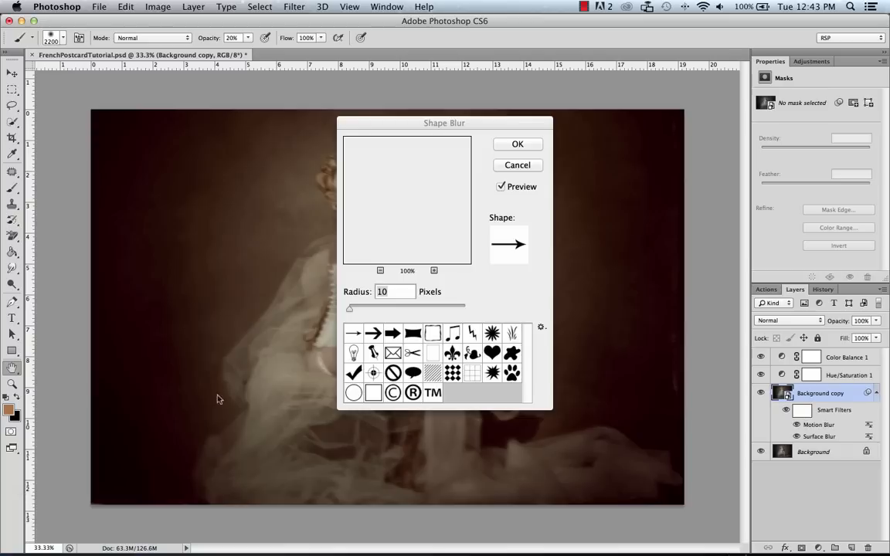
left_click(392, 333)
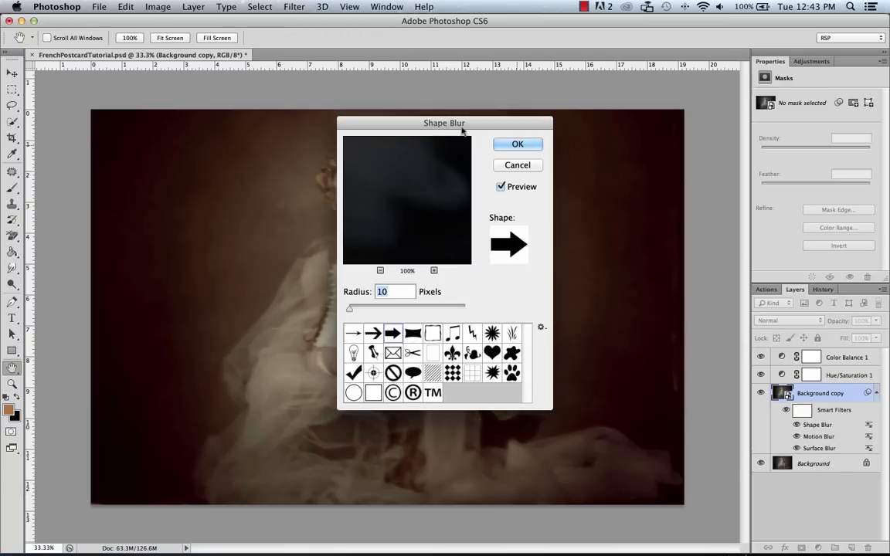
left_click_drag(476, 125, 712, 63)
left_click(605, 247)
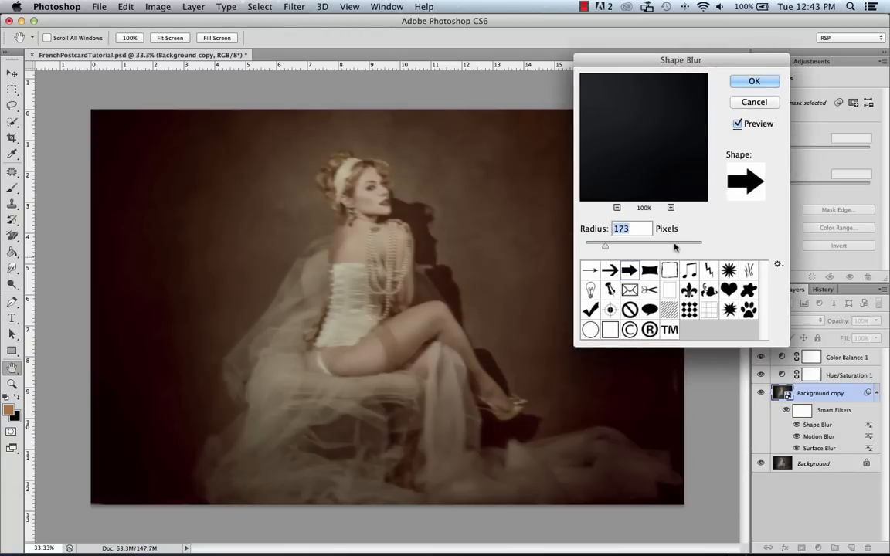
left_click_drag(606, 246, 675, 247)
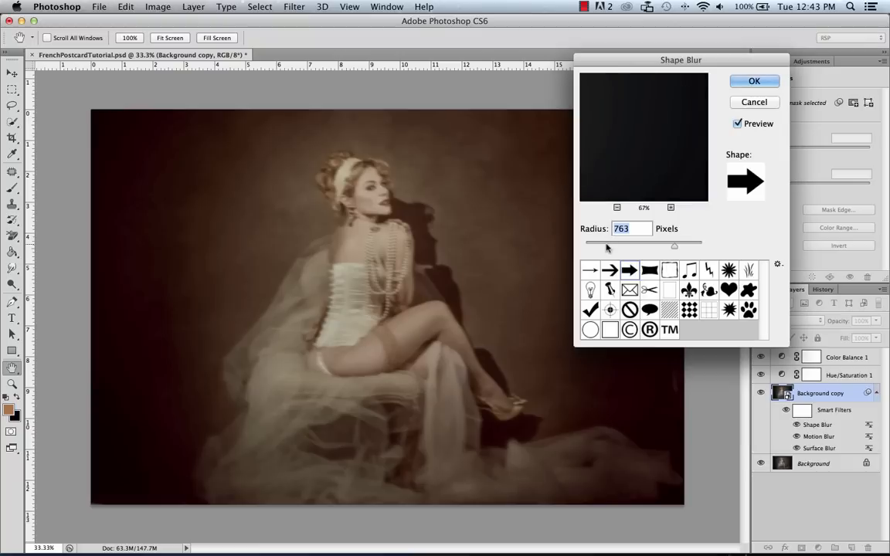
left_click_drag(622, 246, 599, 247)
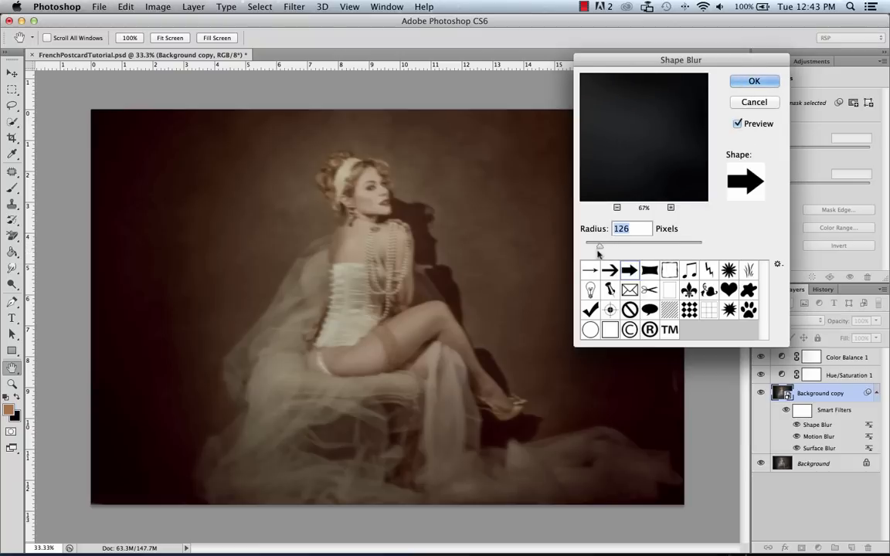
left_click(747, 87)
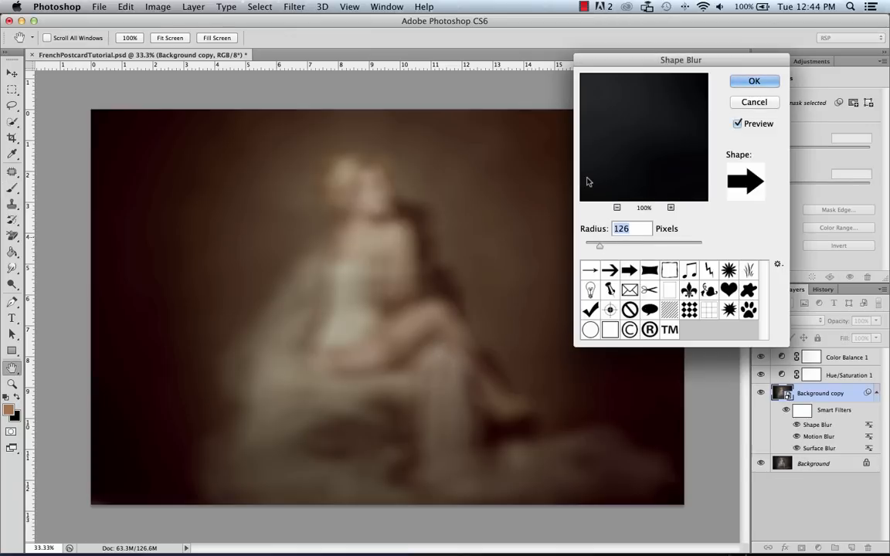
Step: Set the Shape Blur radius to 15 pixels and compare the image with the Background copy hidden and shown
type("15")
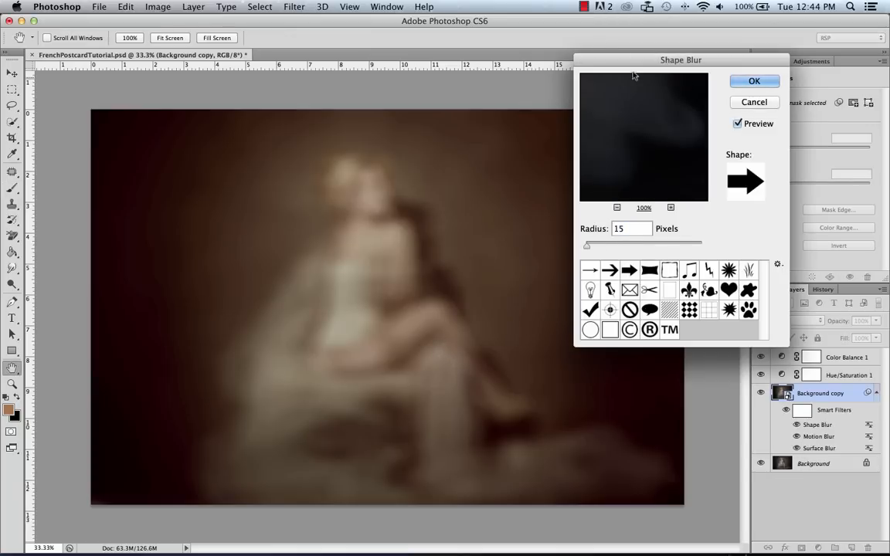
left_click(754, 81)
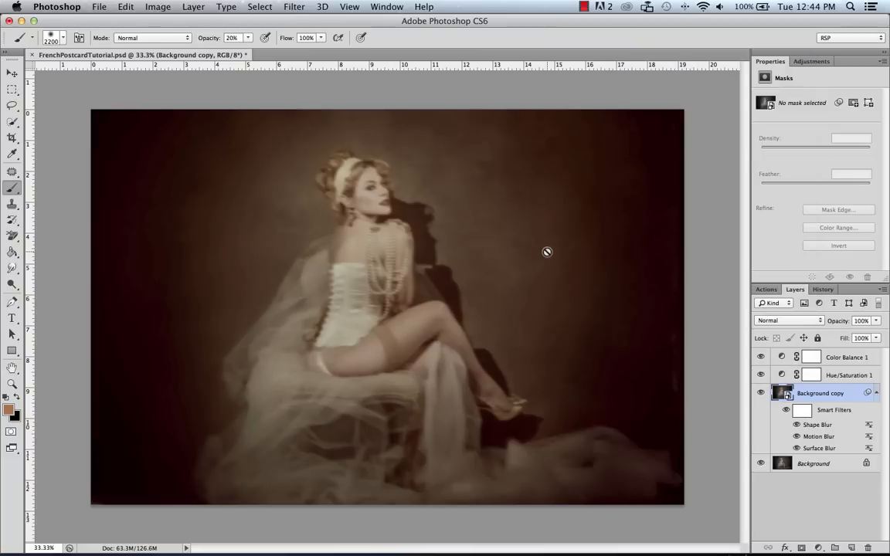
left_click(761, 393)
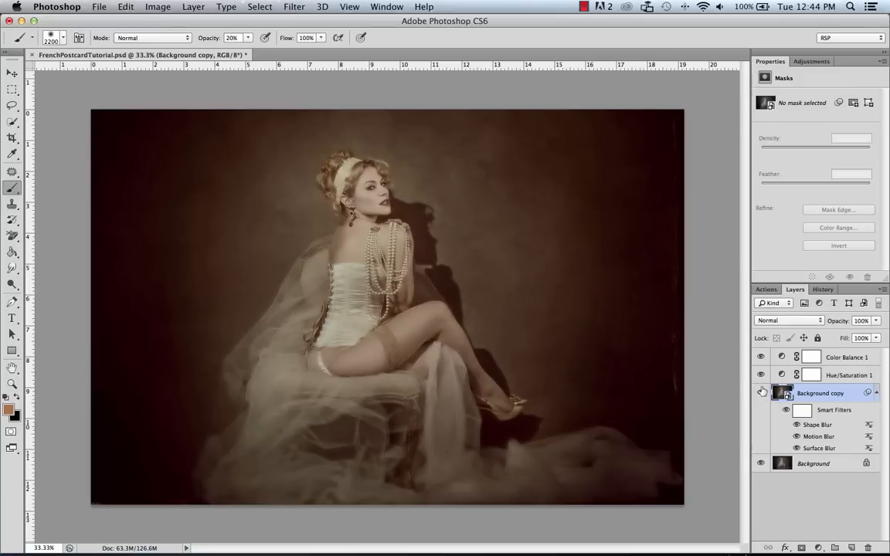
left_click(760, 393)
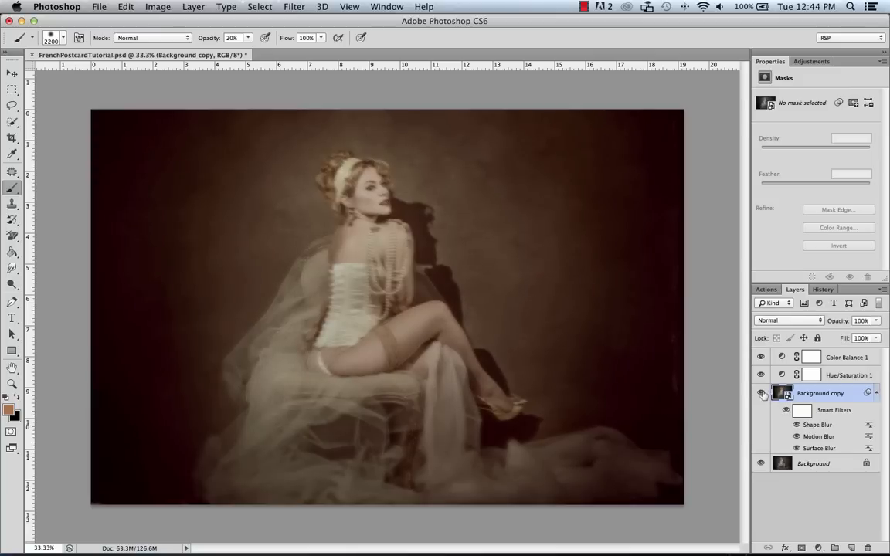
Step: Add a 4% Add Noise smart filter to the Background copy with uniform, monochromatic noise
left_click(295, 8)
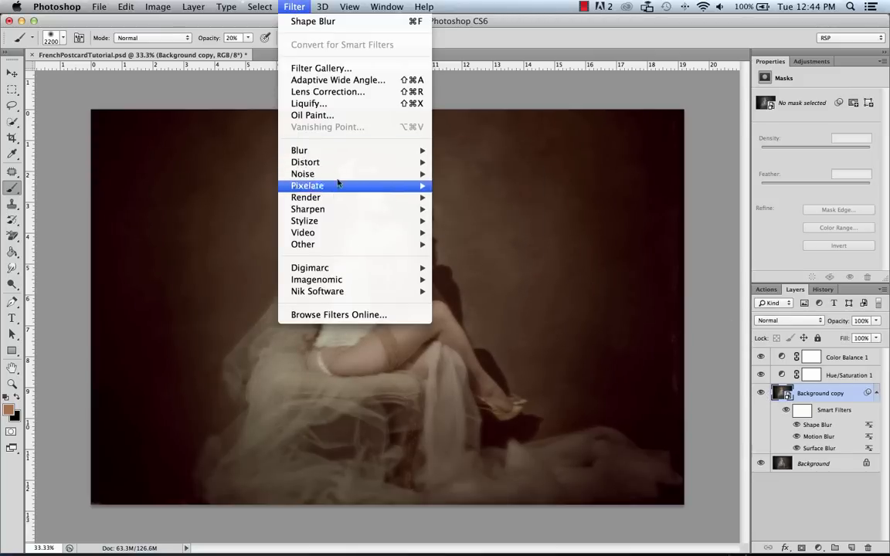
mouse_move(363, 174)
left_click(444, 173)
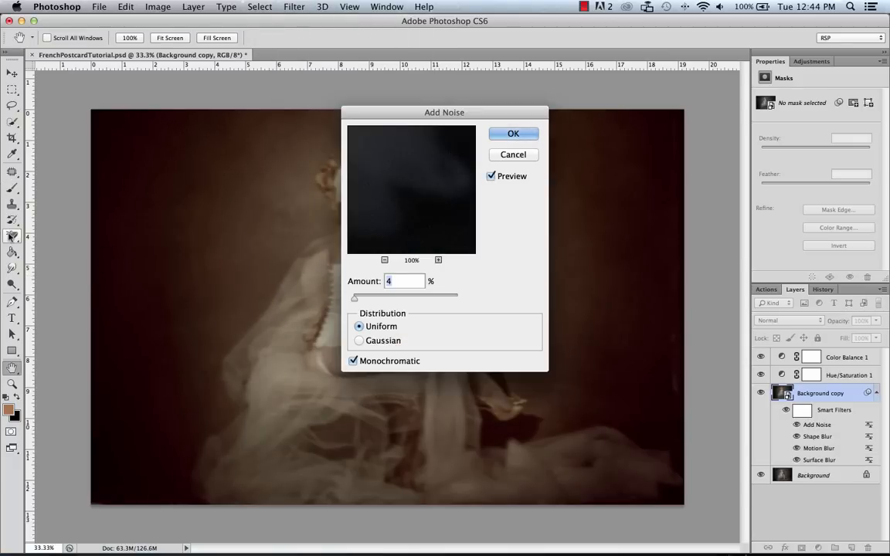
key("Return")
Step: Add a layer mask to the Background copy and paint black over the face and upper body with an 800-pixel brush at 10% opacity
left_click(11, 188)
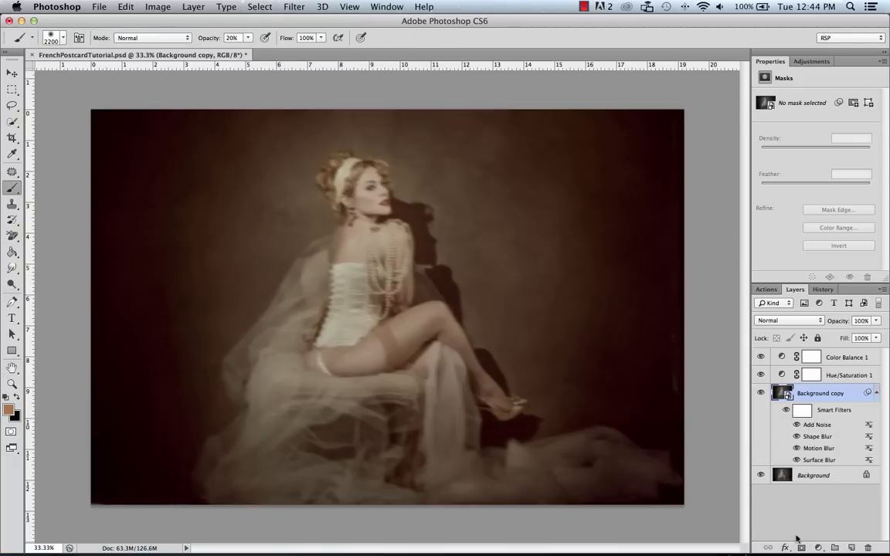
left_click(801, 548)
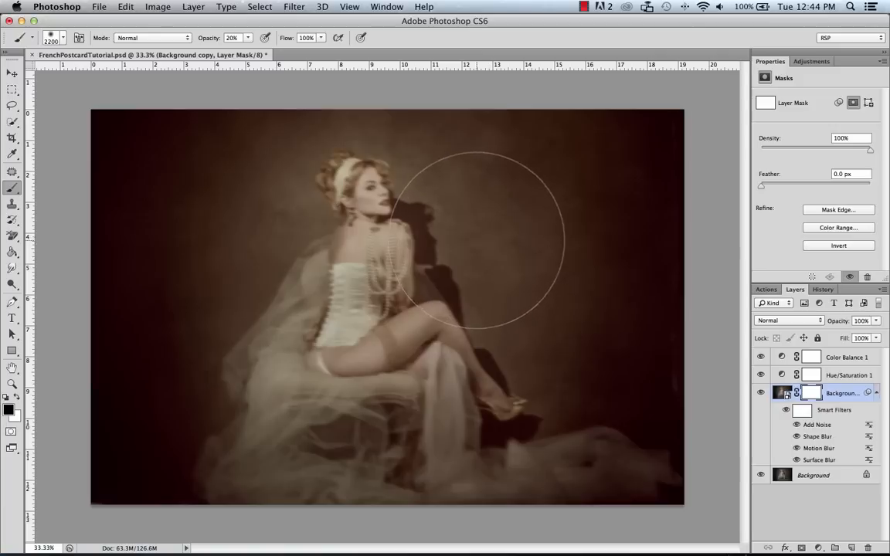
left_click(364, 219)
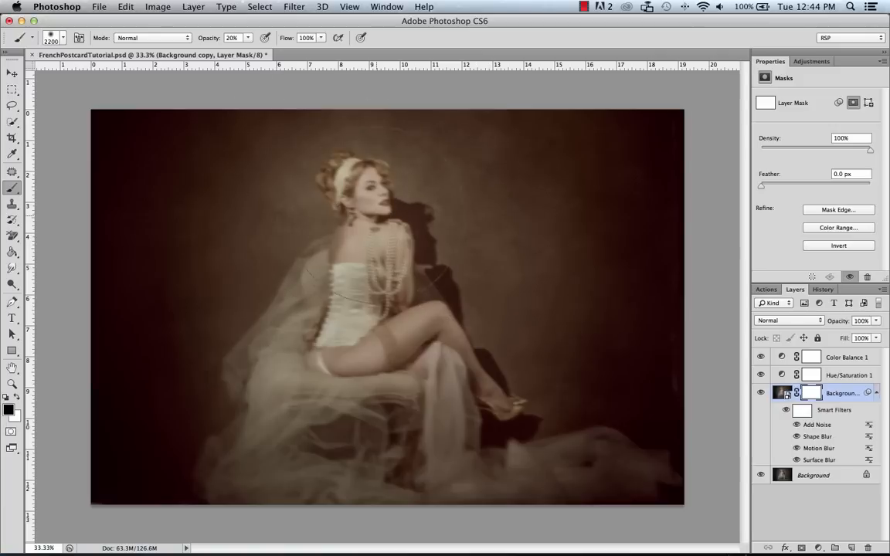
key("4")
key("bracketleft")
key("bracketleft")
key("bracketleft")
key("bracketleft")
key("bracketleft")
key("bracketleft")
key("bracketleft")
key("bracketleft")
key("bracketleft")
key("bracketleft")
mouse_move(397, 242)
left_mouse_down()
mouse_move(406, 254)
mouse_move(384, 215)
mouse_move(392, 310)
left_mouse_up()
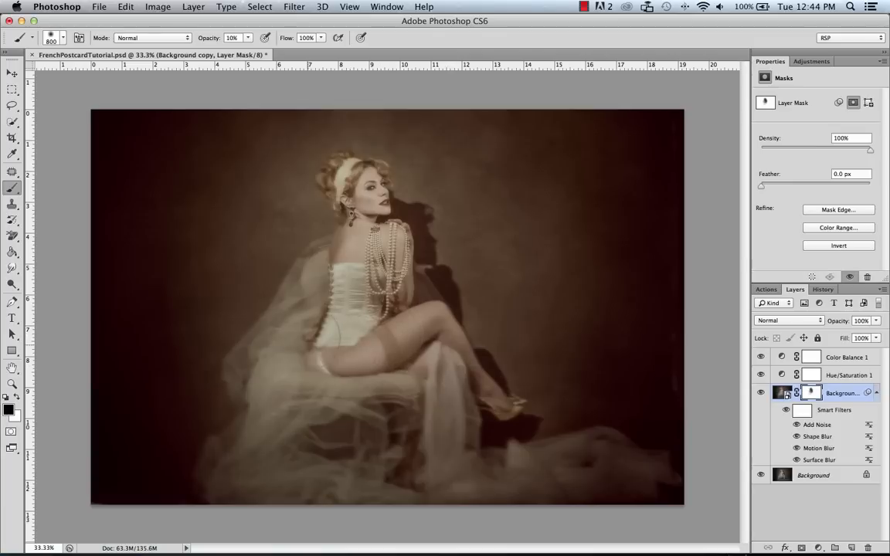
mouse_move(423, 330)
left_mouse_down()
mouse_move(501, 342)
mouse_move(440, 228)
mouse_move(359, 168)
left_mouse_up()
Step: Paint black on the Background copy's mask over the hair and the stockinged thigh to bring back sharp detail
key("z")
left_click(378, 172)
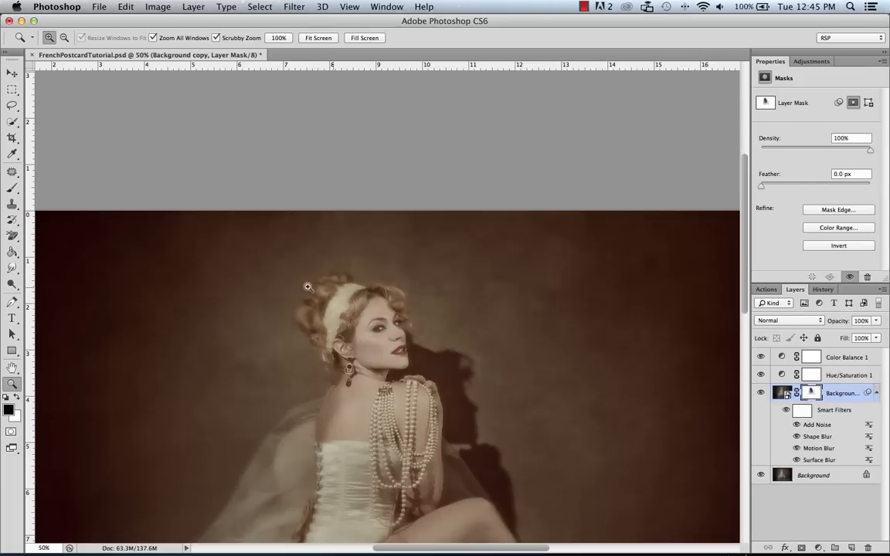
key("b")
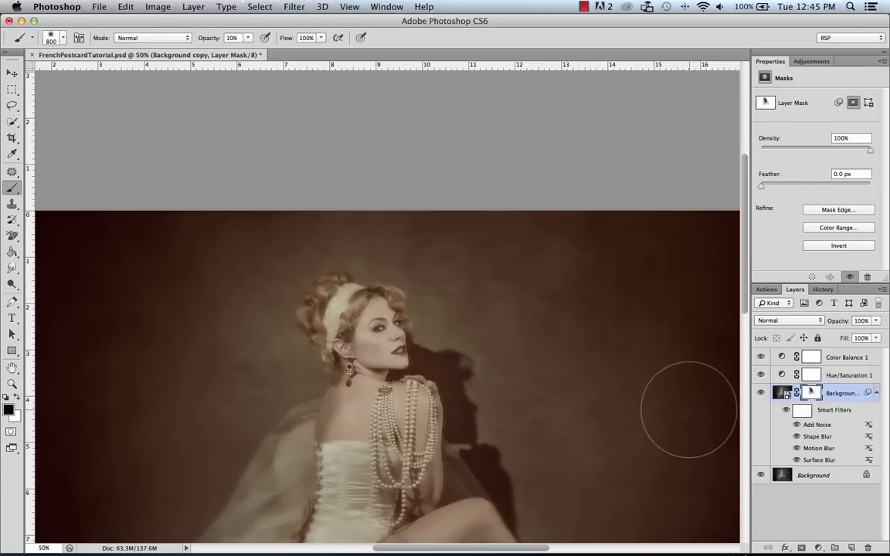
scroll(479, 262, "down", 5)
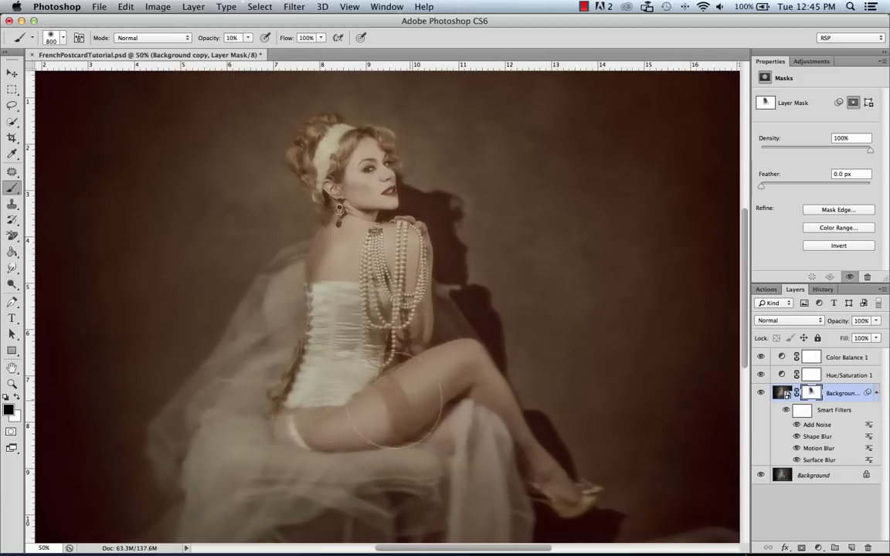
mouse_move(395, 386)
left_mouse_down()
mouse_move(484, 342)
mouse_move(567, 490)
mouse_move(615, 502)
mouse_move(405, 367)
left_mouse_up()
key("super+0")
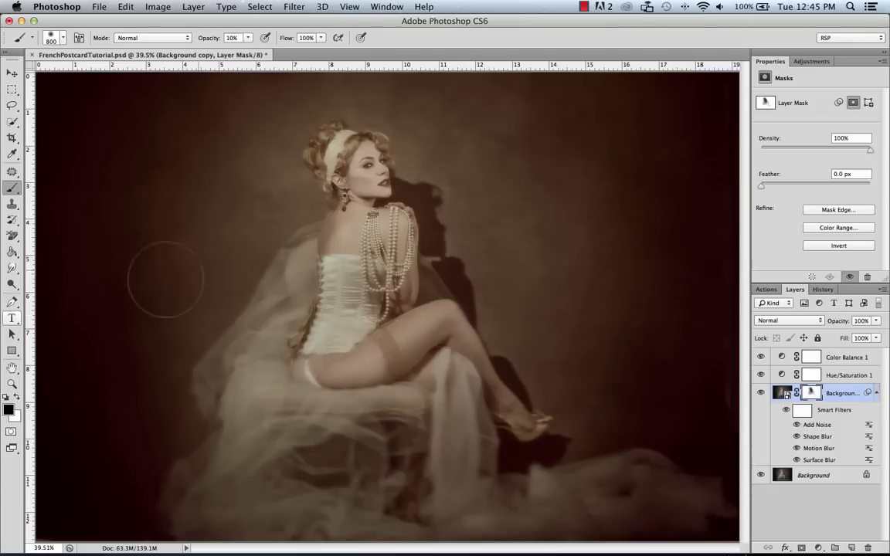
left_click(99, 7)
left_click(123, 209)
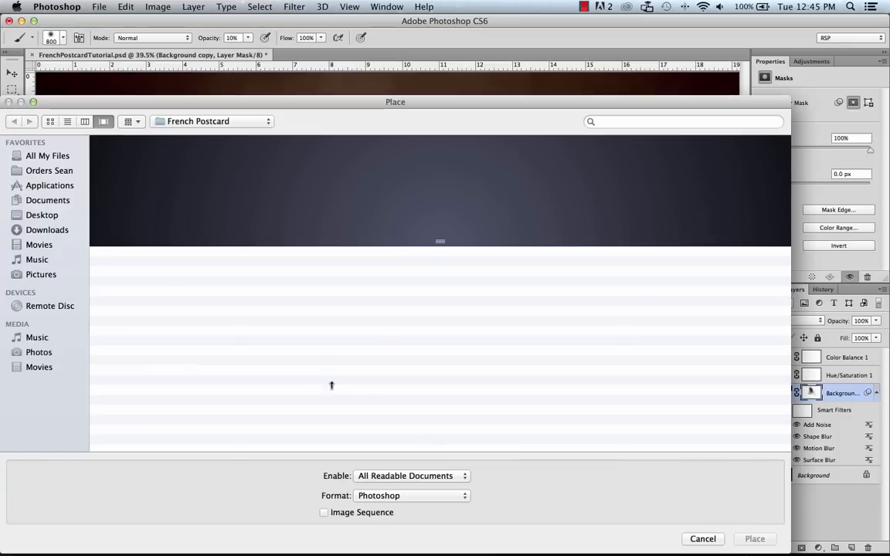
left_click(703, 539)
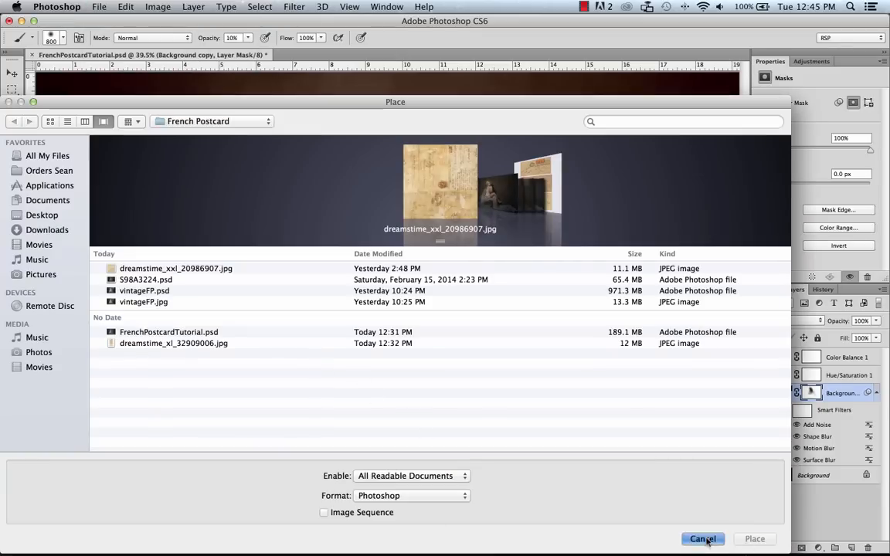
Step: Play the "Overlays: Soft Deep Effect" action and continue to its overlay file selection
left_click(767, 290)
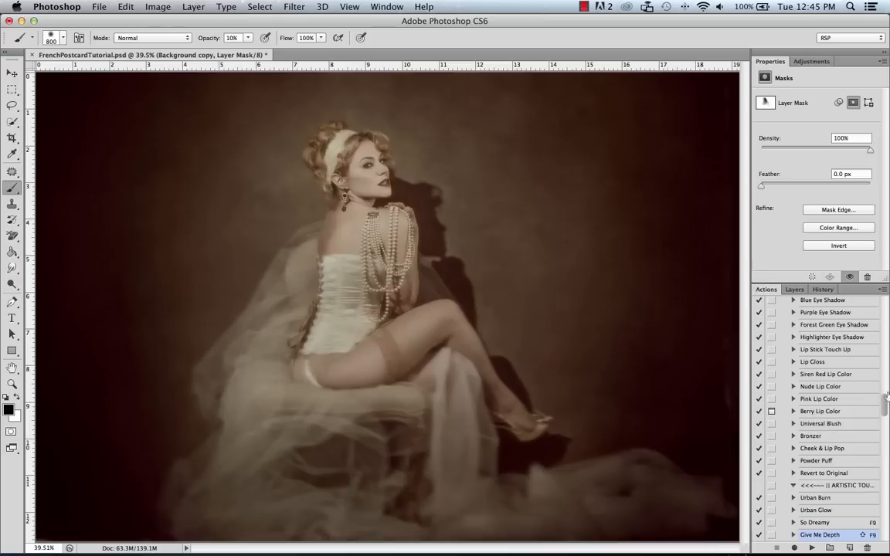
left_click_drag(885, 400, 886, 500)
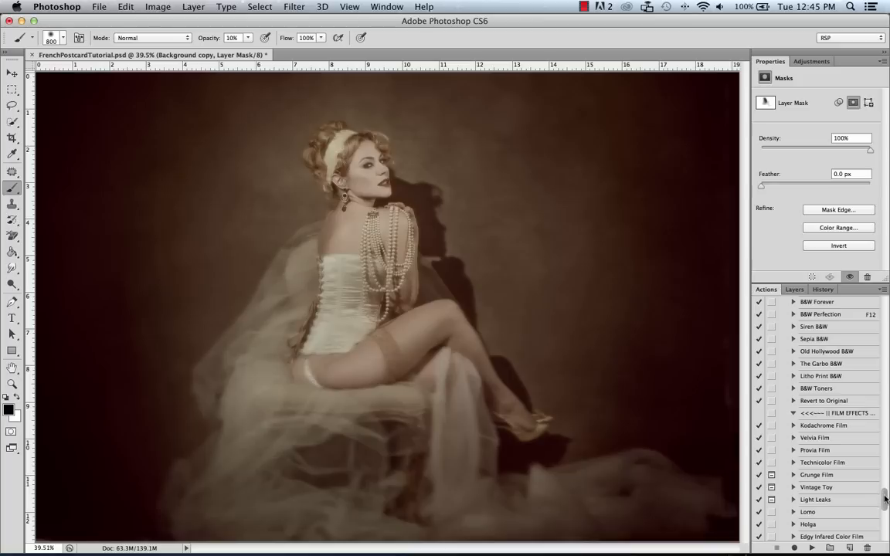
left_click_drag(886, 500, 885, 513)
left_click(854, 377)
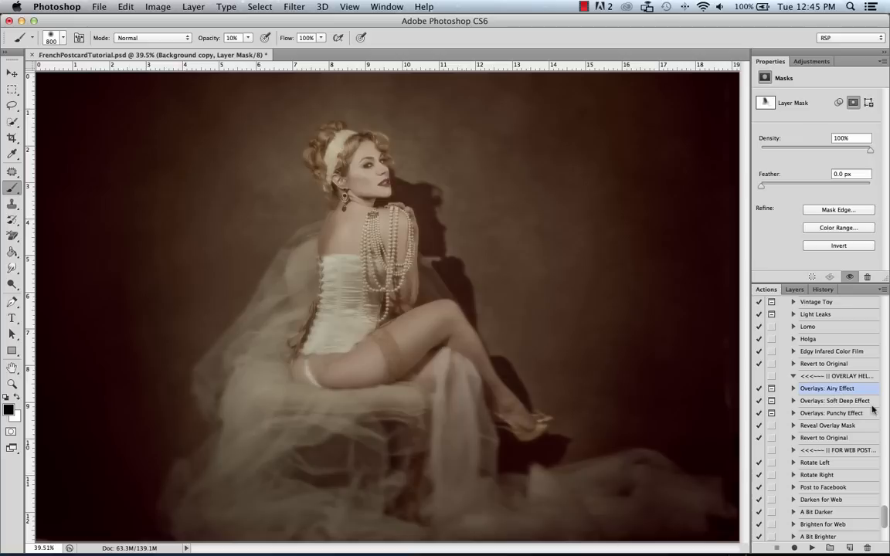
left_click(829, 401)
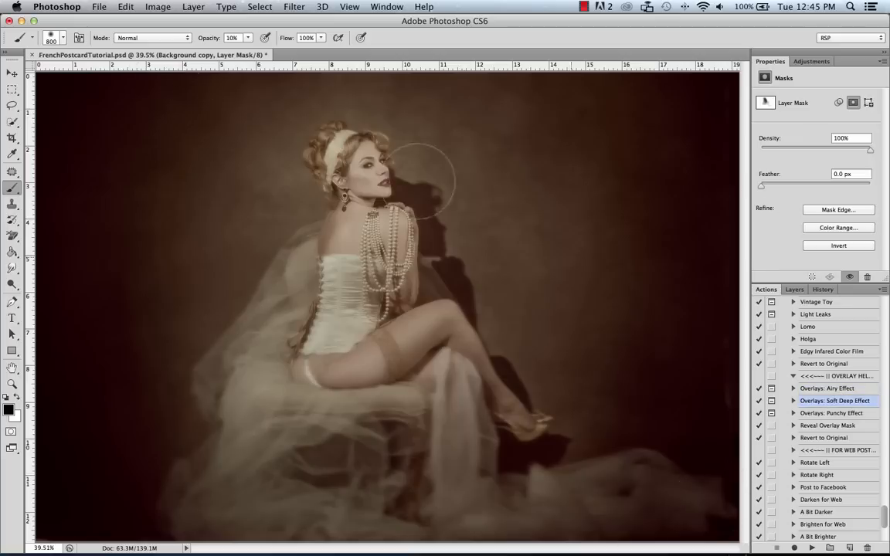
left_click(811, 547)
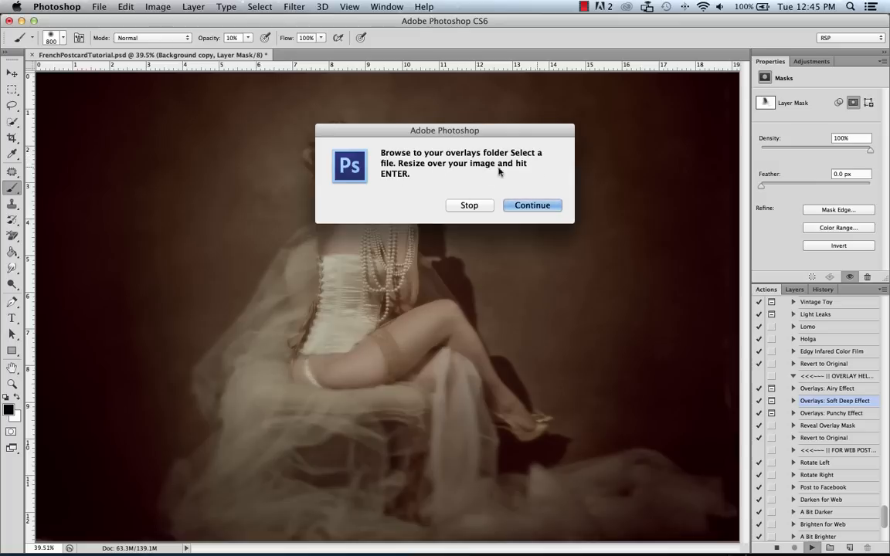
left_click(532, 206)
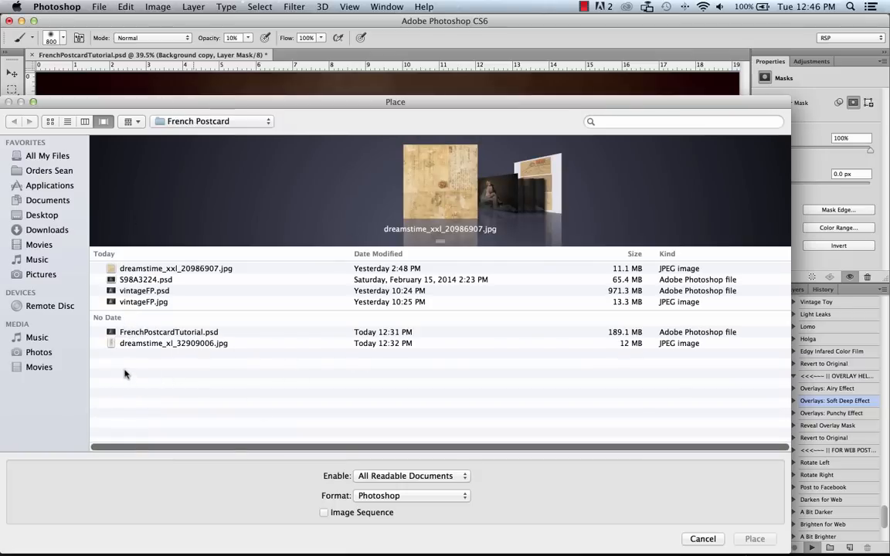
Step: Browse from the Desktop through the SLR Lounge and 03_TEXTURES folders to the 02_GRUNGE folder
left_click(42, 216)
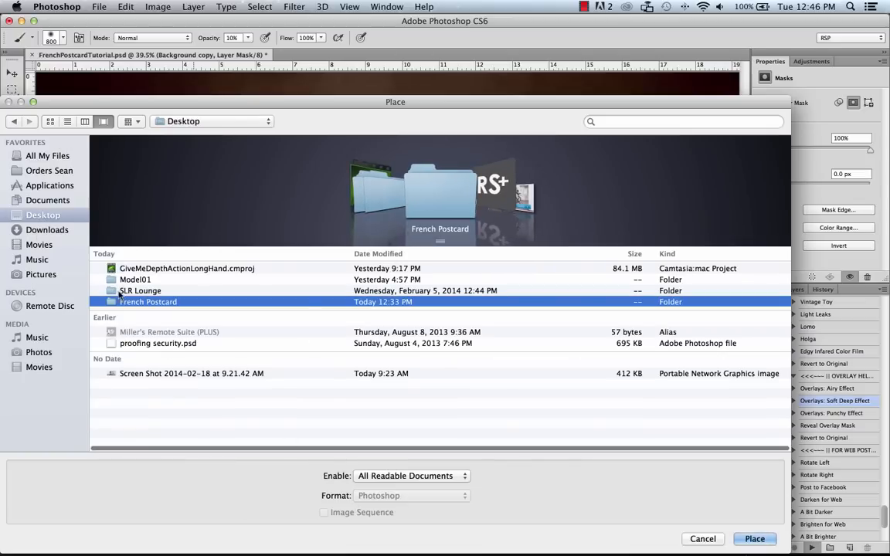
double_click(108, 290)
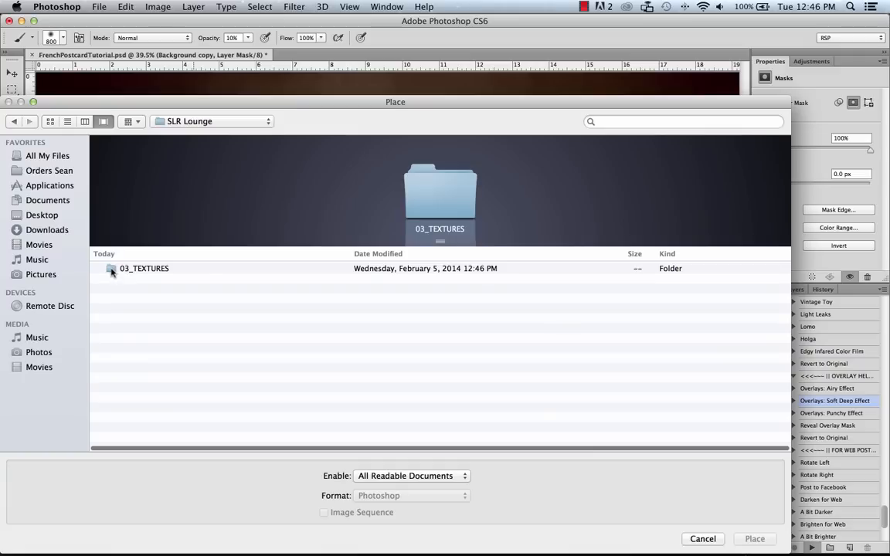
double_click(111, 270)
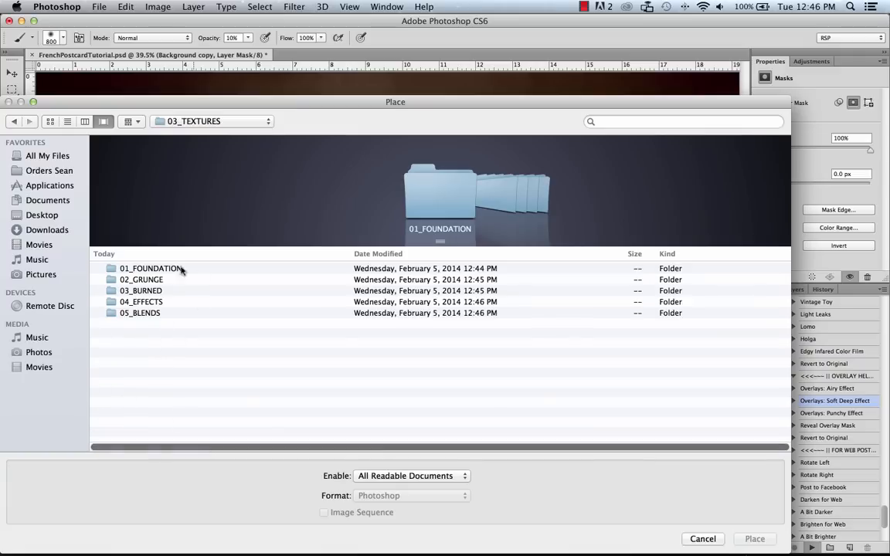
double_click(113, 281)
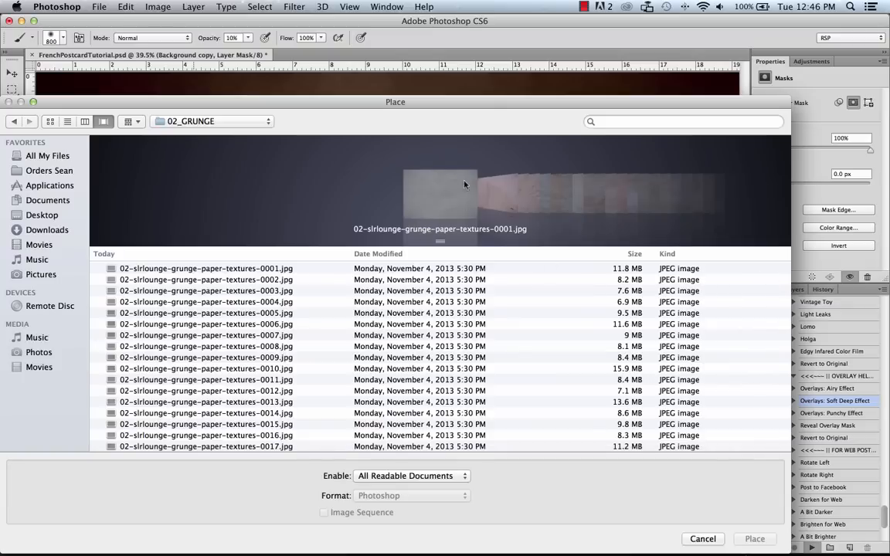
Step: Preview the grunge paper textures one by one from 0004 to 0027 to compare their colour and surface
left_click(771, 301)
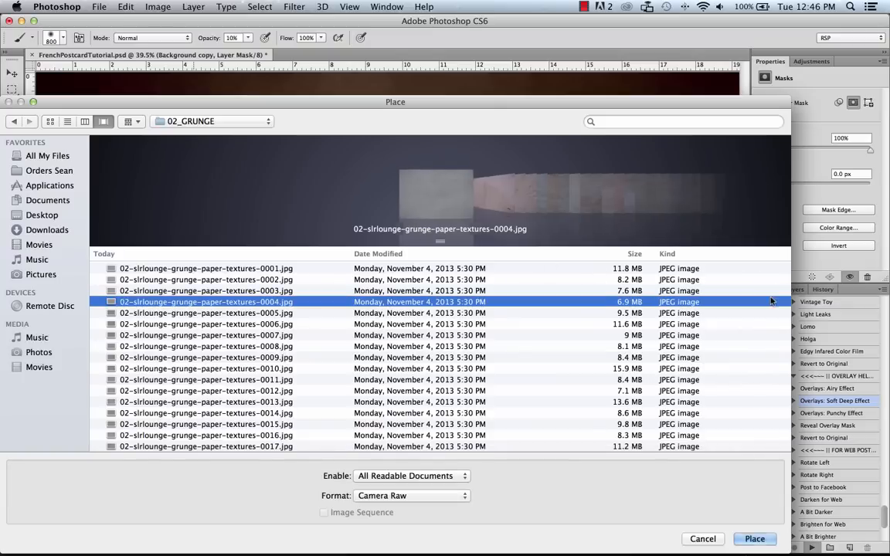
key("Down")
key("Down")
key("Down")
key("Down")
key("Down")
key("Down")
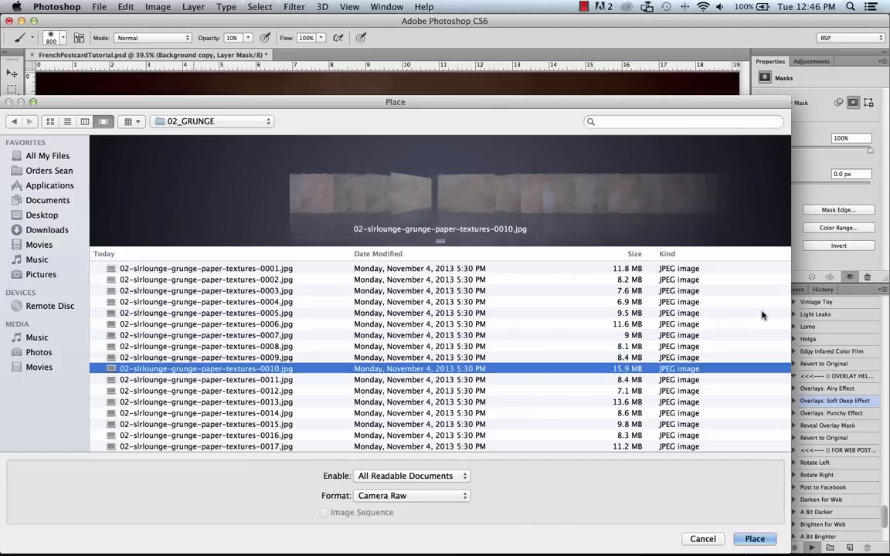
key("Down")
key("Down")
key("Down")
key("Down")
key("Down")
key("Down")
key("Down")
key("Down")
key("Down")
key("Down")
key("Down")
key("Down")
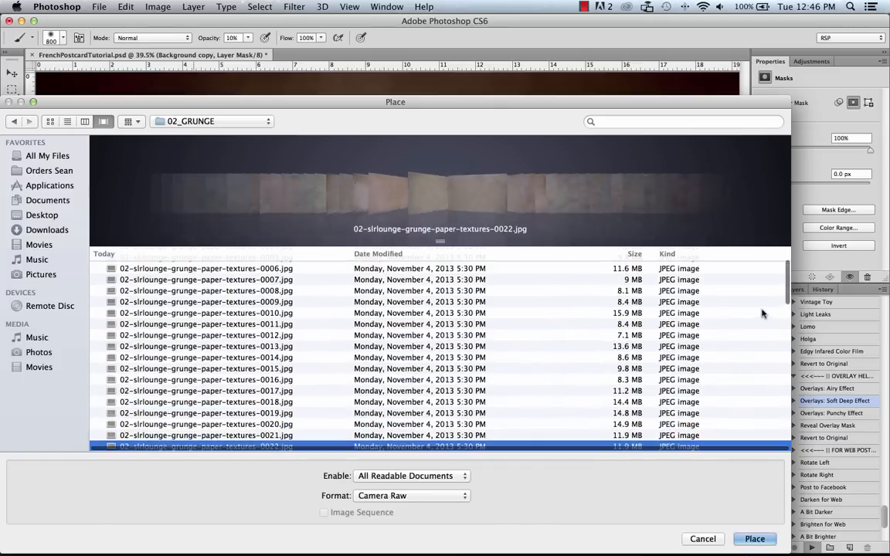
key("Down")
key("Down")
key("Down")
key("Down")
key("Down")
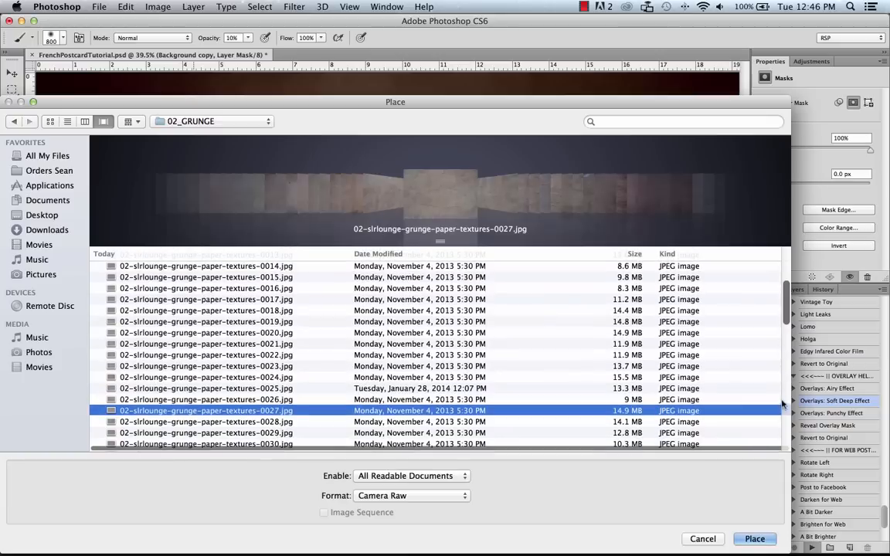
scroll(783, 404, "down", 15)
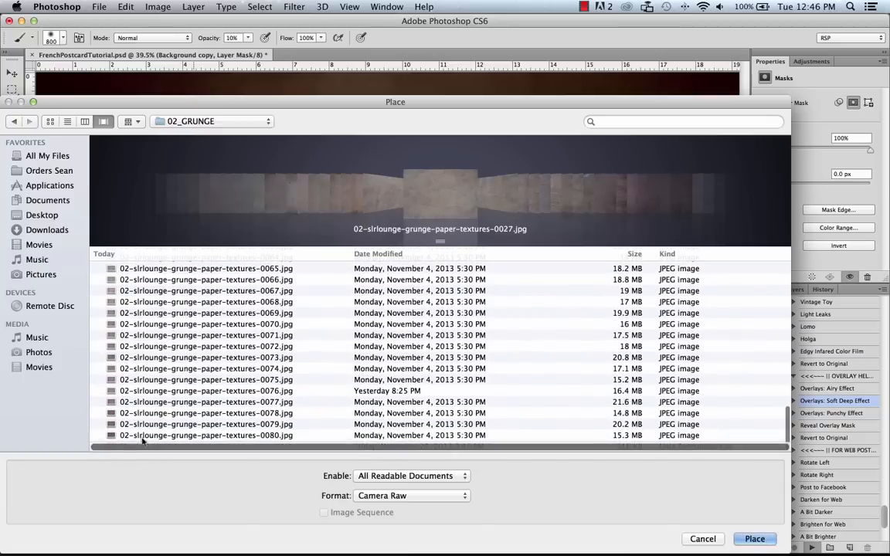
Step: Compare the last grunge textures, 0074 to 0080, and choose 02-slrlounge-grunge-paper-textures-0078.jpg as the overlay file
left_click(143, 437)
key("Up")
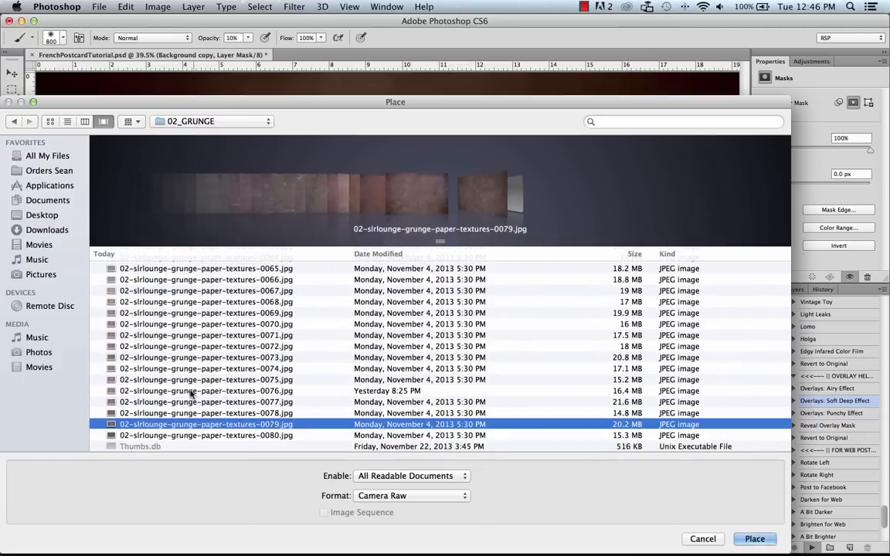
key("Up")
key("Up")
key("Up")
key("Up")
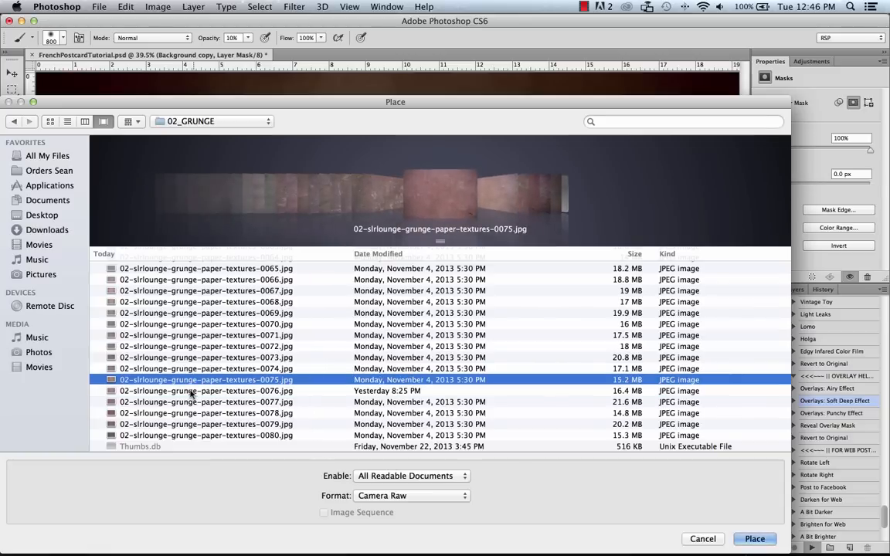
key("Down")
key("Down")
key("Down")
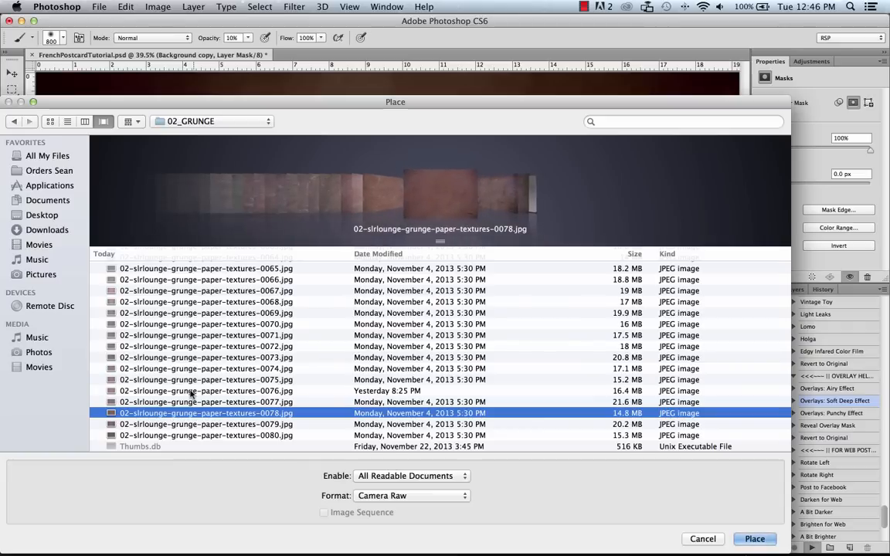
key("Up")
key("Up")
key("Up")
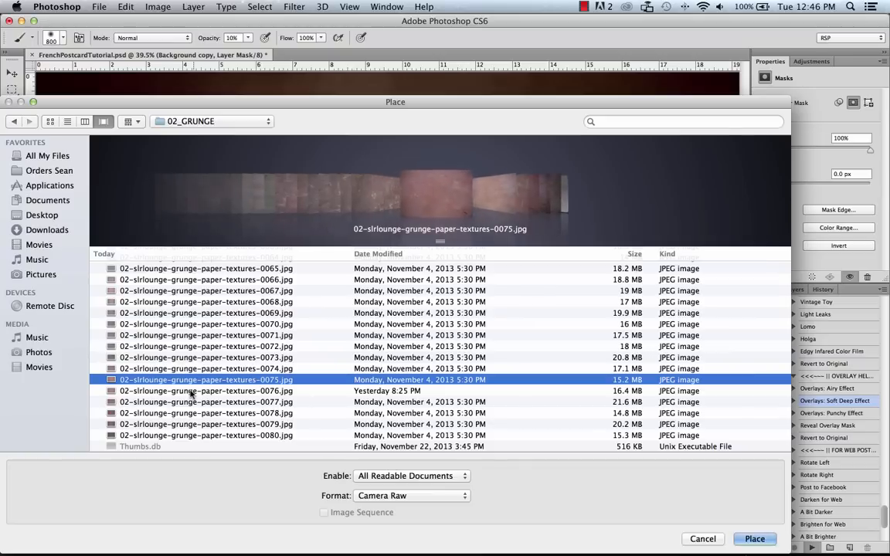
key("Up")
key("Down")
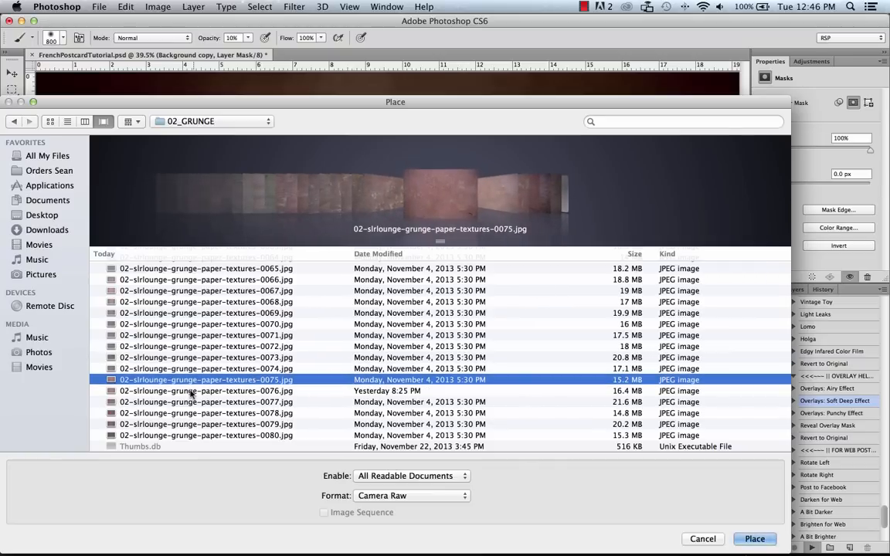
key("Down")
key("Down")
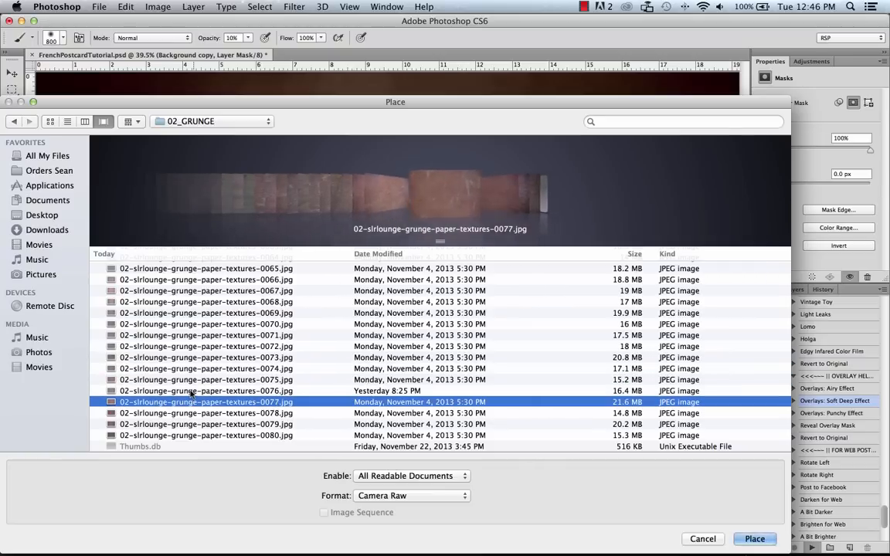
key("Down")
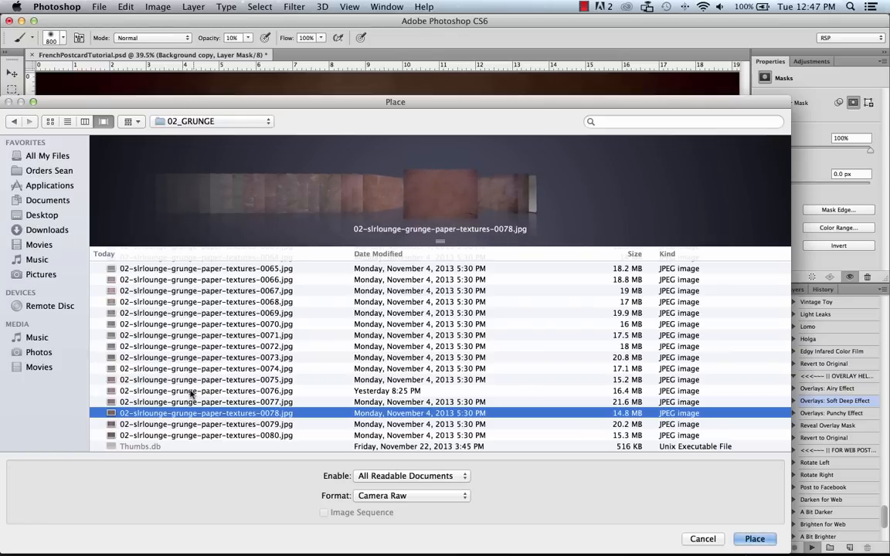
left_click(749, 540)
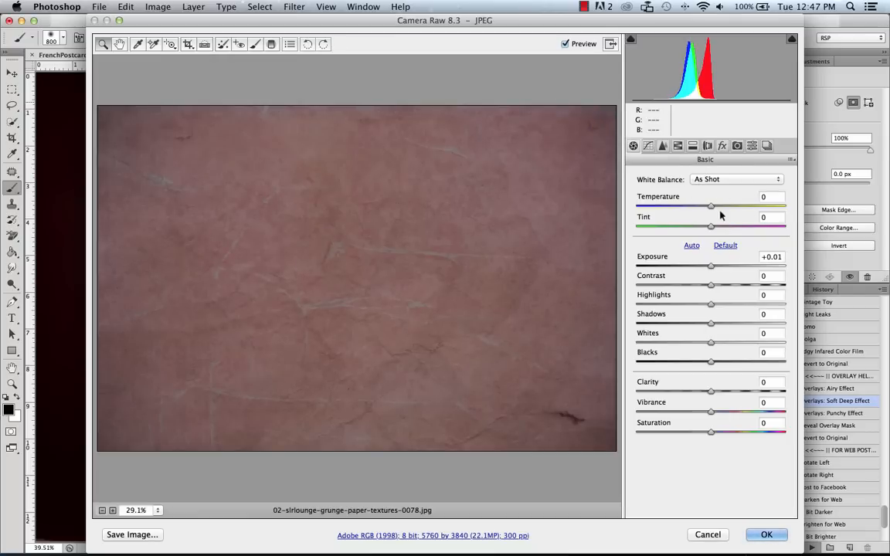
Step: Warm the grunge texture in Camera Raw with Temperature +14 and Tint -25, and accept the adjustments
left_click_drag(711, 206, 691, 234)
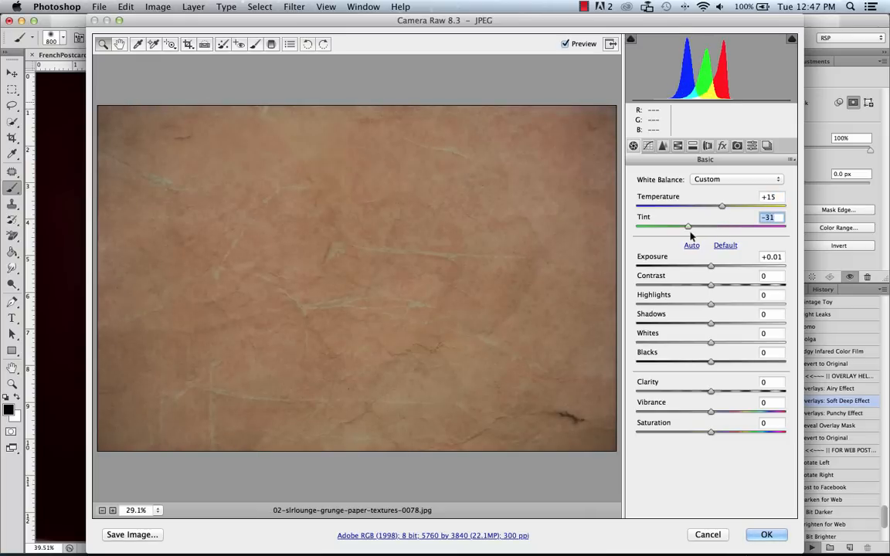
left_click(722, 207)
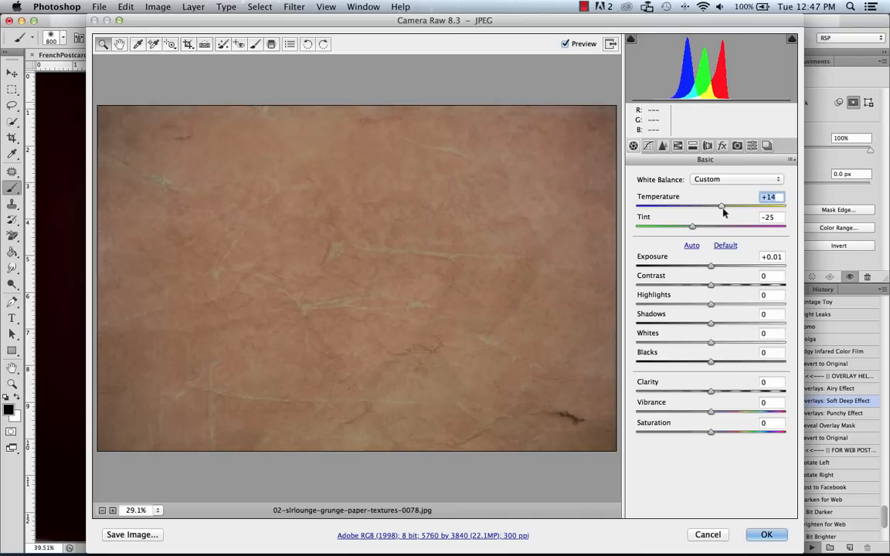
key("Tab")
left_click(765, 535)
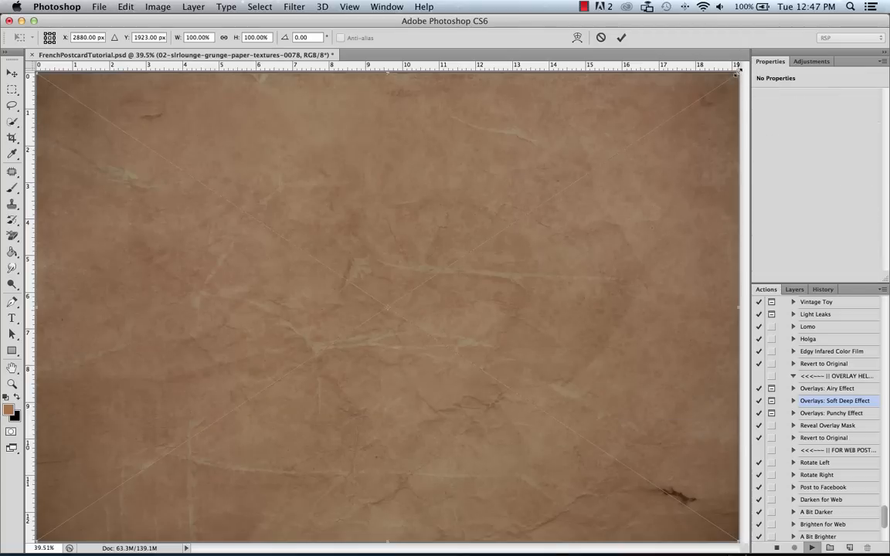
Step: Scale the placed texture to about 103% beyond the canvas edges, commit it, and invert its layer mask to reveal the texture
left_click_drag(737, 70, 749, 67)
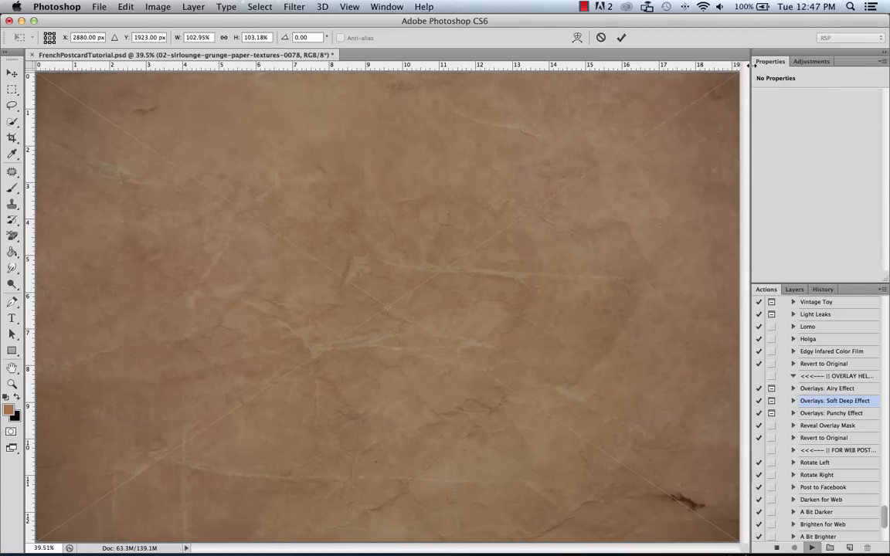
key("Return")
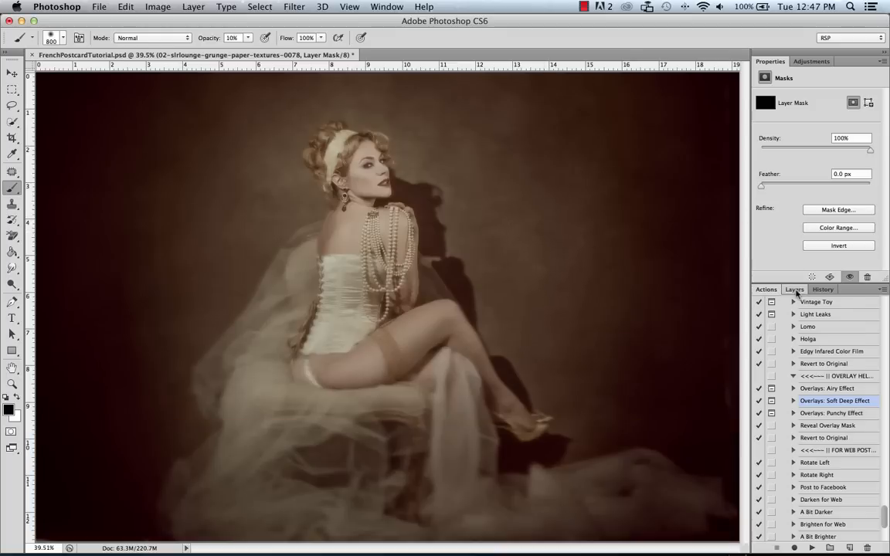
left_click(795, 289)
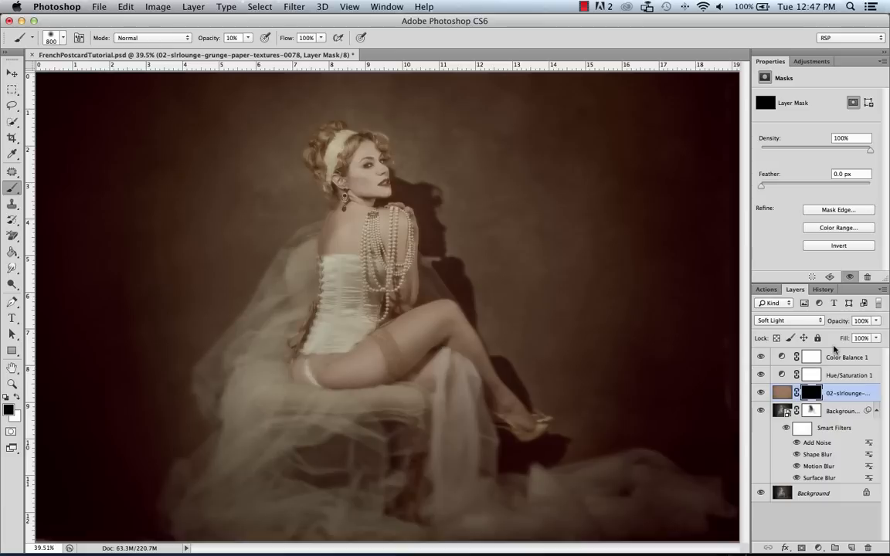
key("super+i")
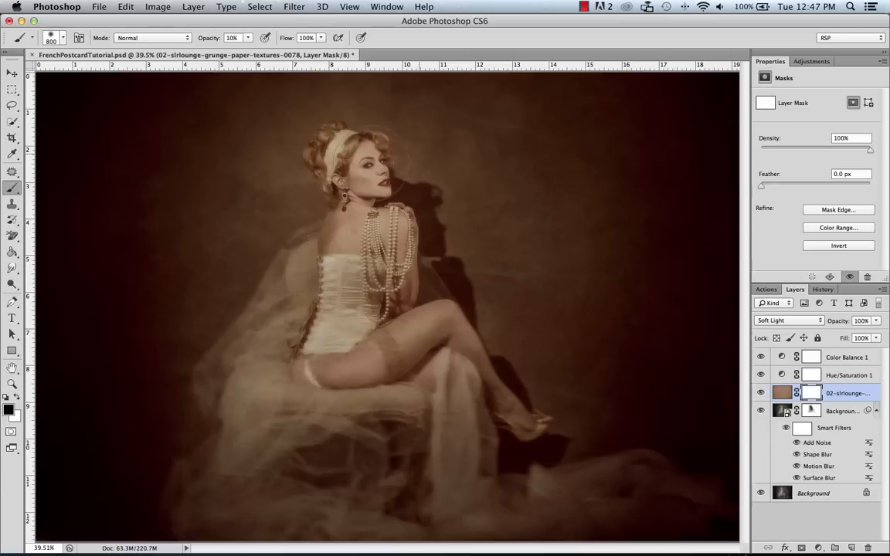
Step: Toggle the grunge texture layer's visibility to compare the portrait with and without it in Soft Light
left_click(760, 393)
left_click(761, 393)
left_click(761, 393)
left_click(761, 393)
left_click(761, 394)
left_click(760, 393)
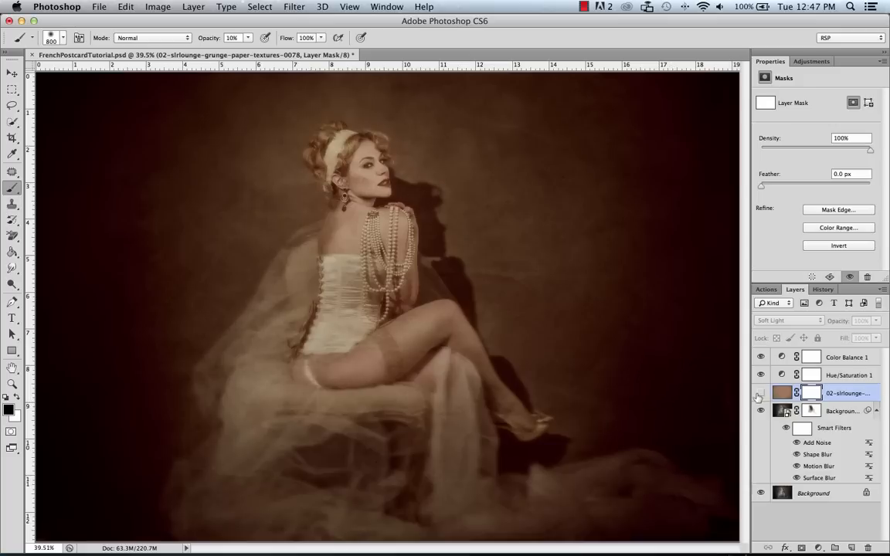
left_click(758, 394)
left_click(758, 394)
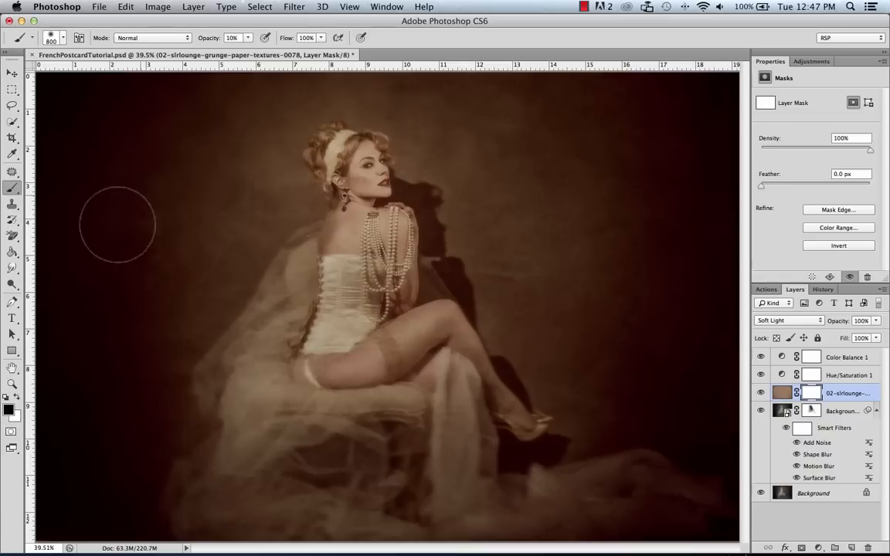
Step: Try the Overlay blend mode on the texture layer and compare the image with the layer hidden and shown
left_click(806, 321)
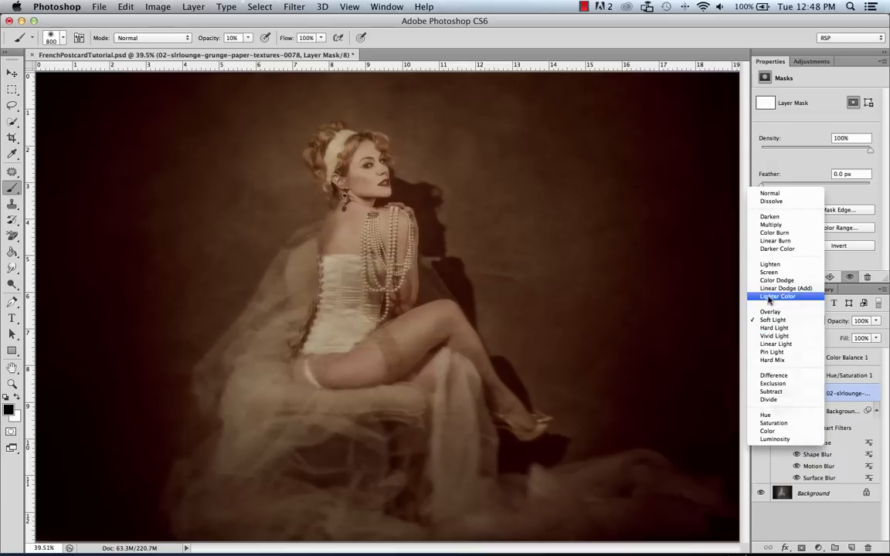
left_click(784, 312)
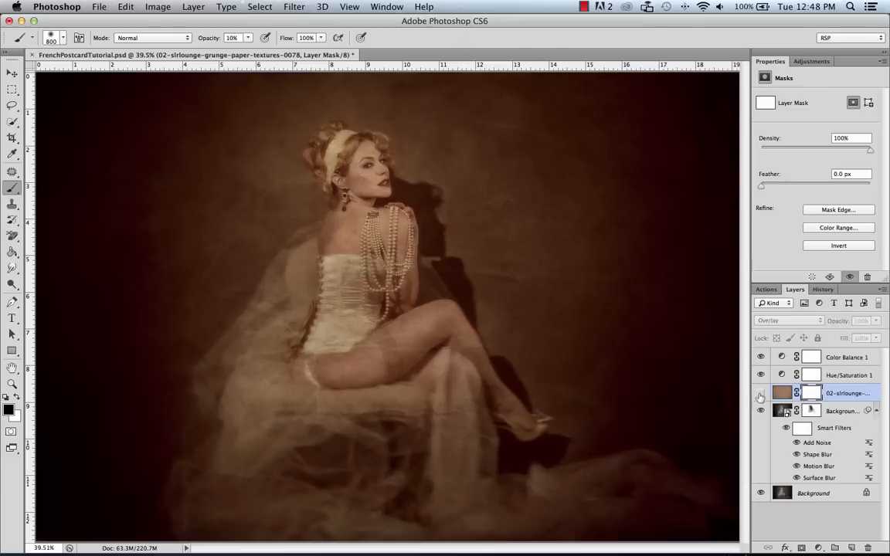
left_click(761, 392)
left_click(761, 392)
left_click(761, 392)
left_click(761, 393)
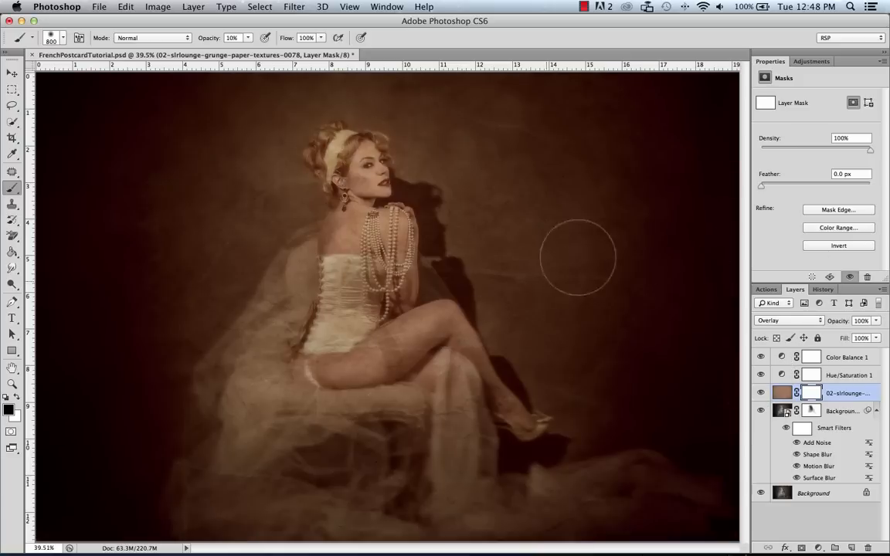
Step: Compare the Soft Light, Hard Light and Linear Light blend modes on the texture layer and settle on Hard Light
left_click(790, 322)
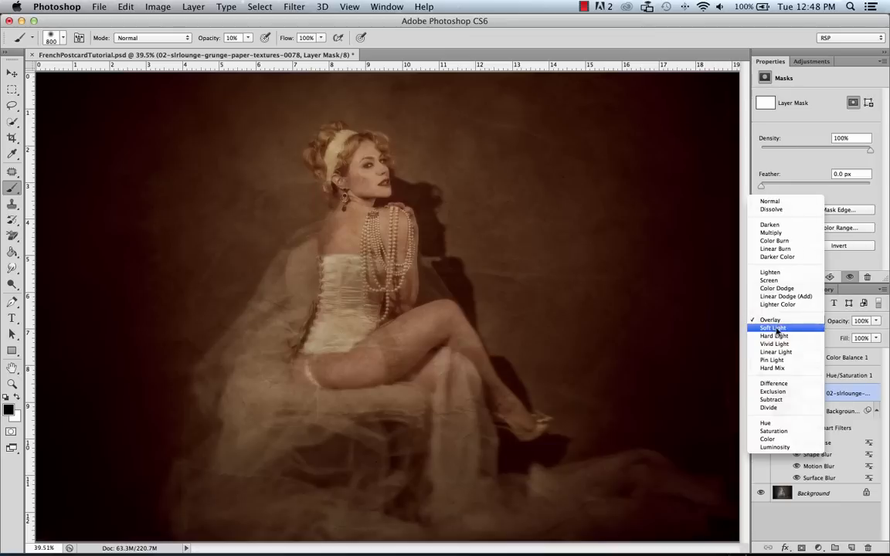
left_click(710, 327)
left_click(805, 319)
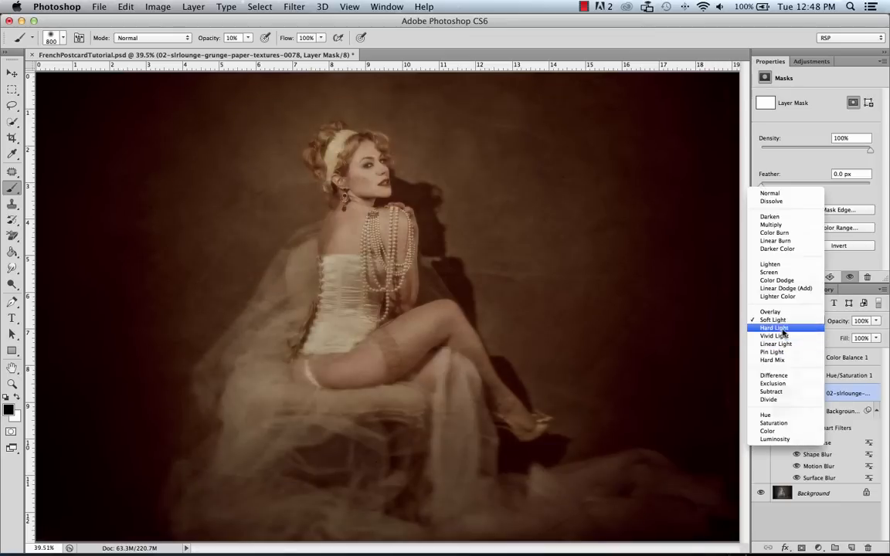
left_click(711, 330)
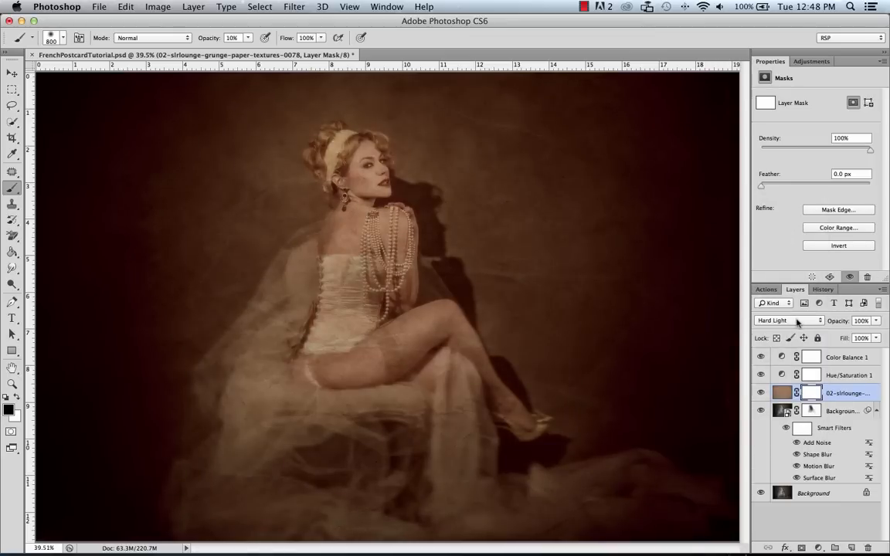
left_click(798, 322)
left_click(734, 341)
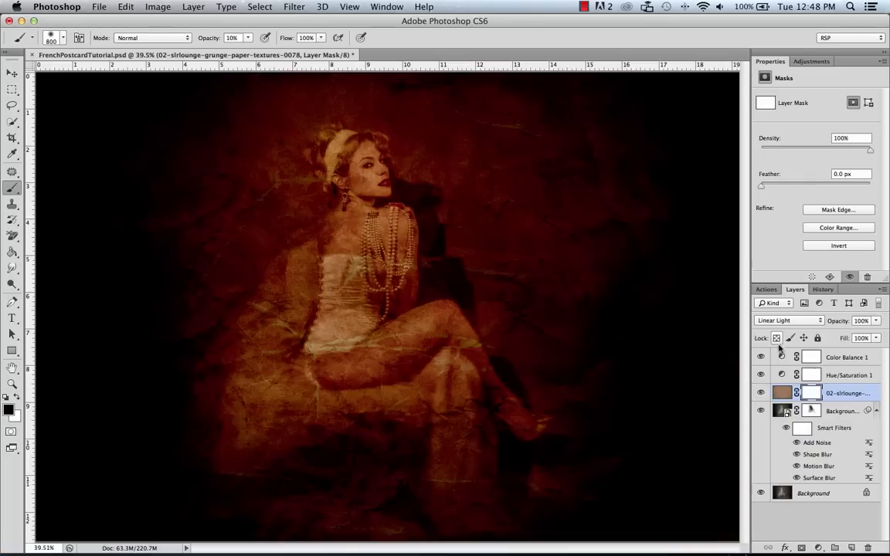
left_click(796, 320)
left_click(788, 303)
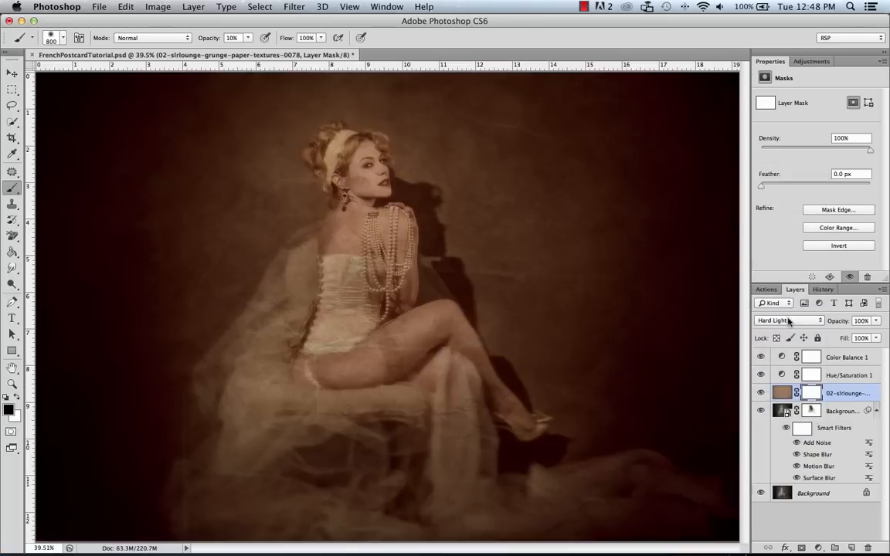
Step: Check the texture layer hidden and shown, reduce its opacity to 74%, and target its layer mask
left_click(761, 393)
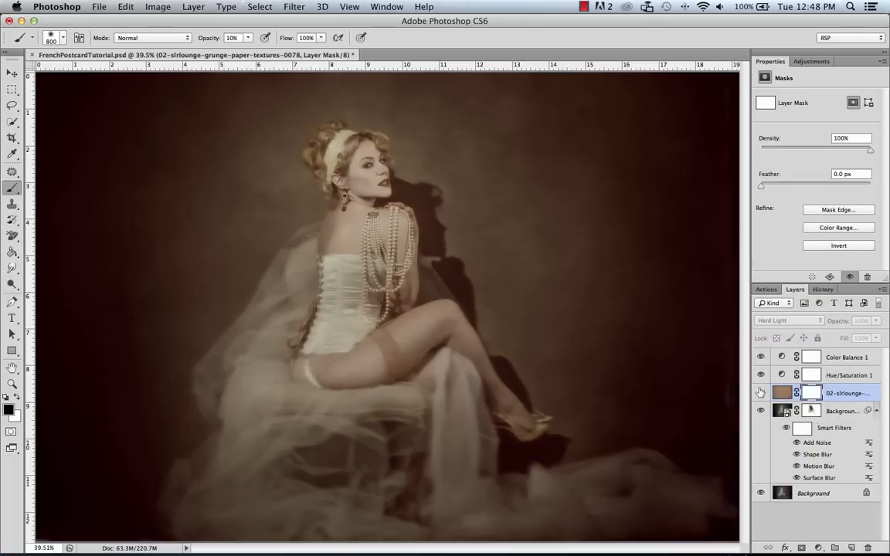
left_click(761, 393)
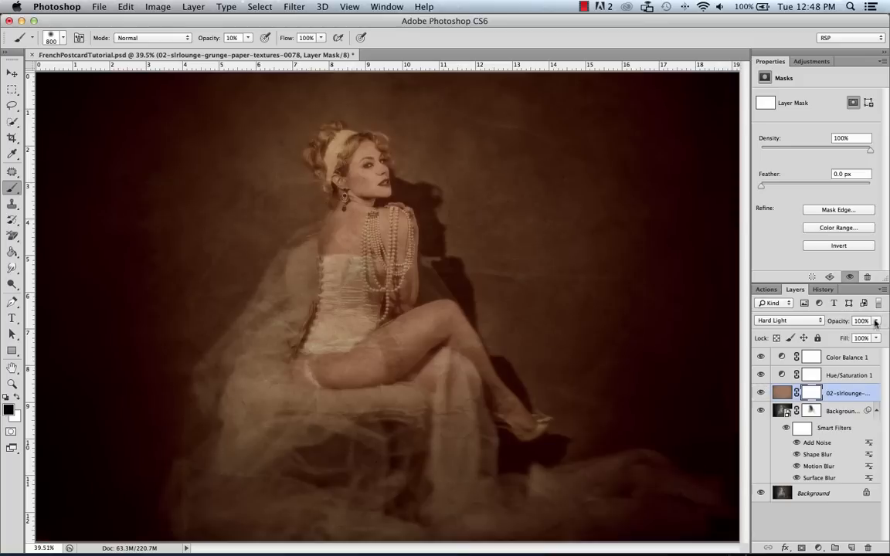
left_click(875, 323)
left_click_drag(877, 334, 806, 337)
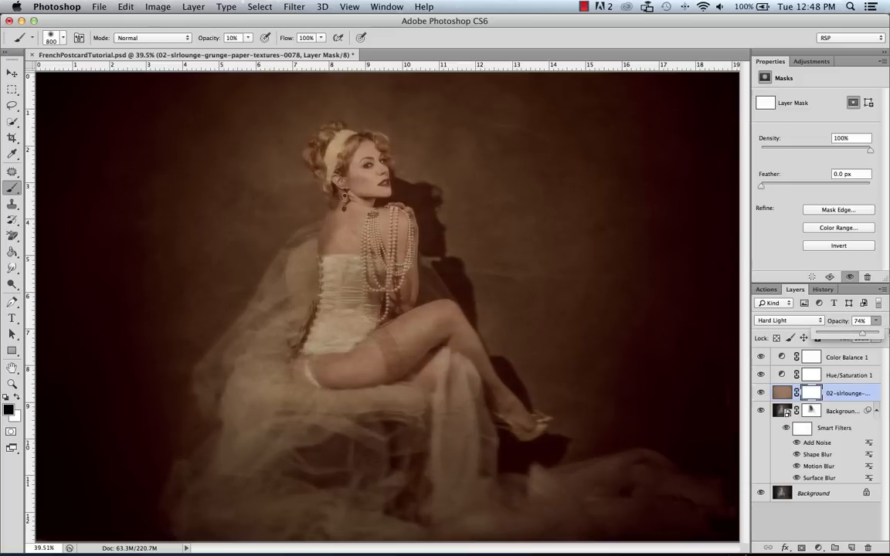
left_click(808, 392)
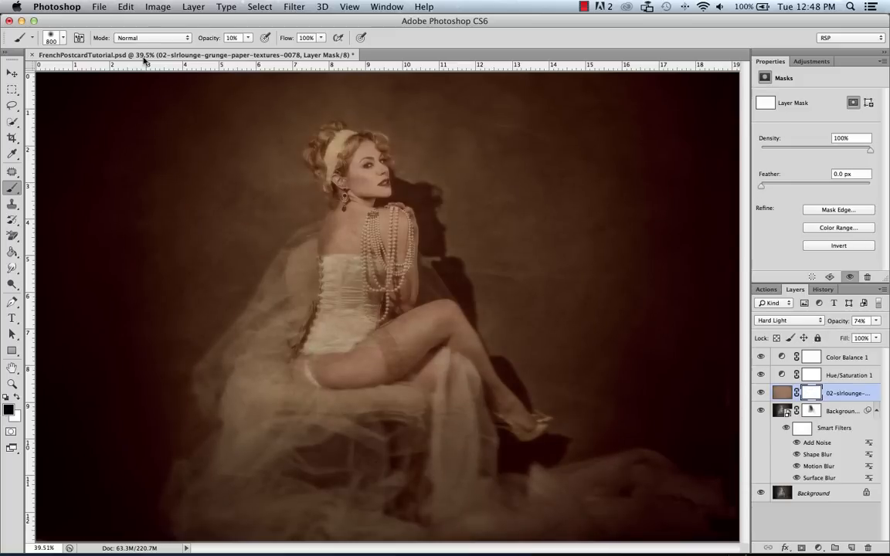
Step: Find The Dirt Brush among the brush presets and select it for painting on the mask
left_click(63, 38)
mouse_move(136, 160)
left_mouse_down()
mouse_move(149, 241)
mouse_move(147, 209)
mouse_move(139, 236)
mouse_move(163, 349)
mouse_move(160, 464)
mouse_move(163, 334)
mouse_move(136, 321)
left_mouse_up()
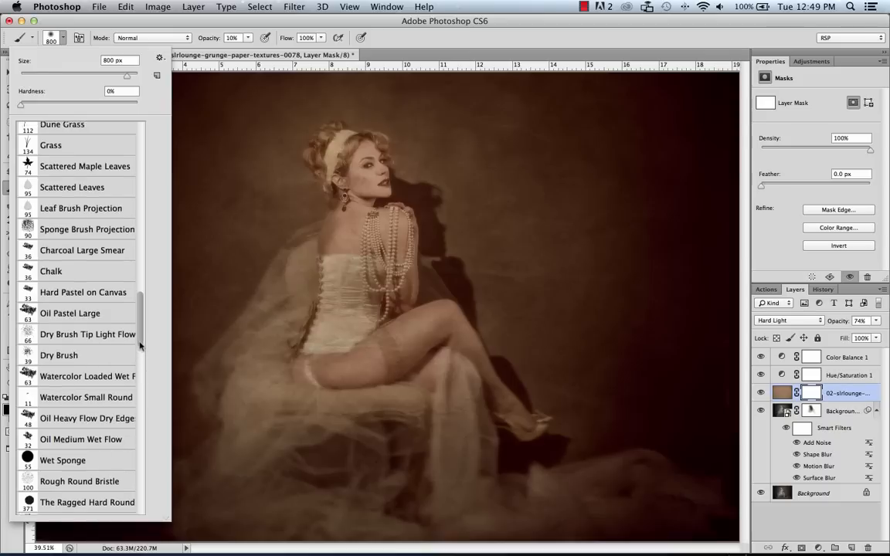
scroll(137, 373, "down", 12)
scroll(137, 396, "down", 6)
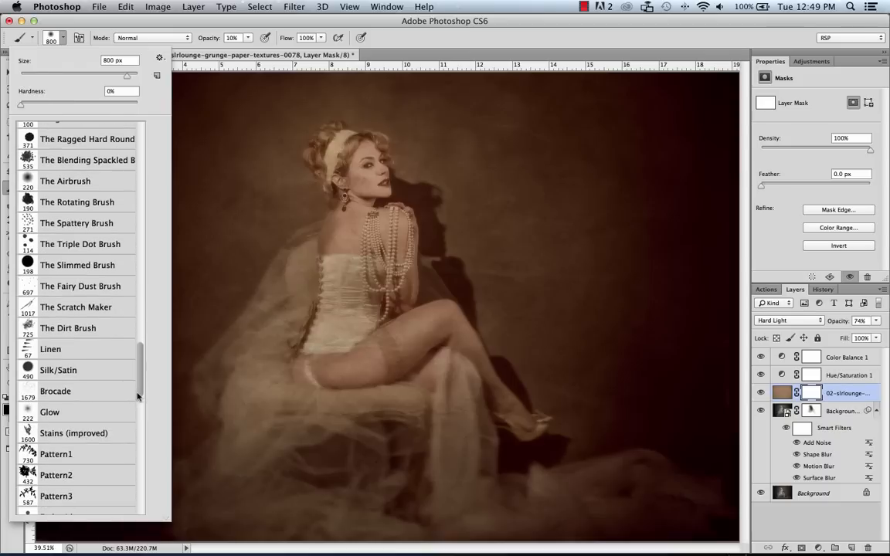
mouse_move(137, 396)
left_mouse_down()
mouse_move(133, 510)
mouse_move(142, 364)
left_mouse_up()
scroll(98, 472, "down", 3)
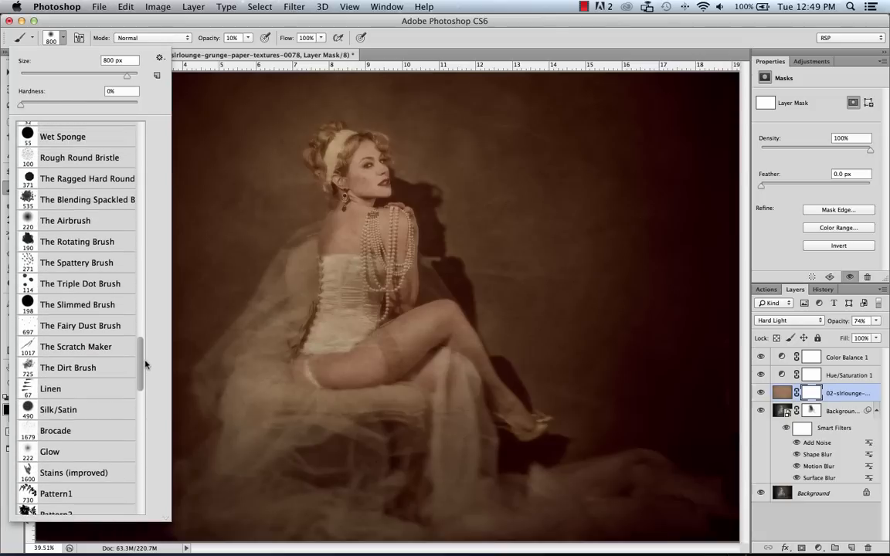
left_click(93, 368)
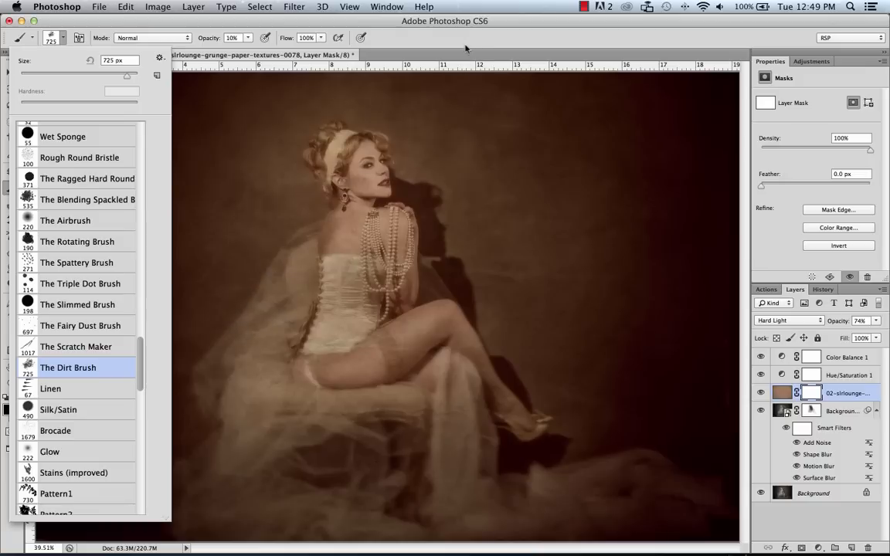
left_click(419, 77)
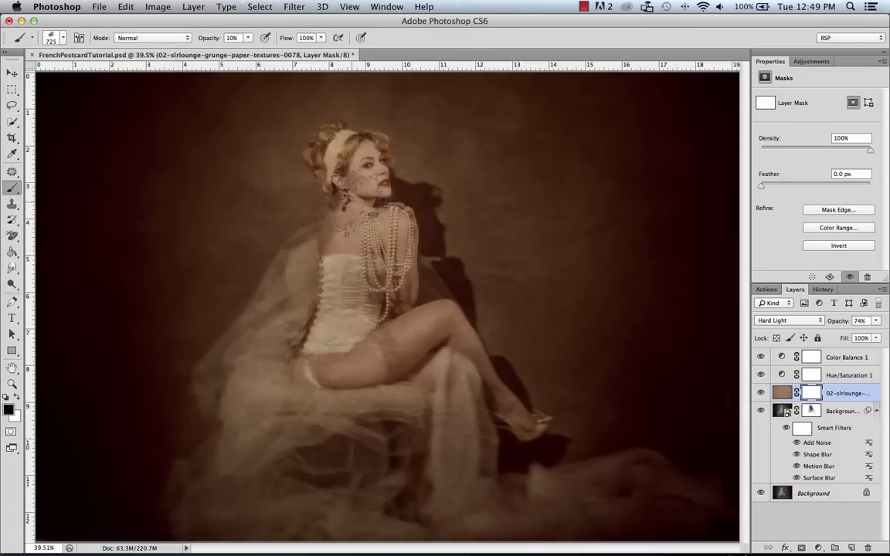
Step: Set the dirt brush to 40% opacity, 47% flow and a 500 px size
key("4")
left_click(321, 37)
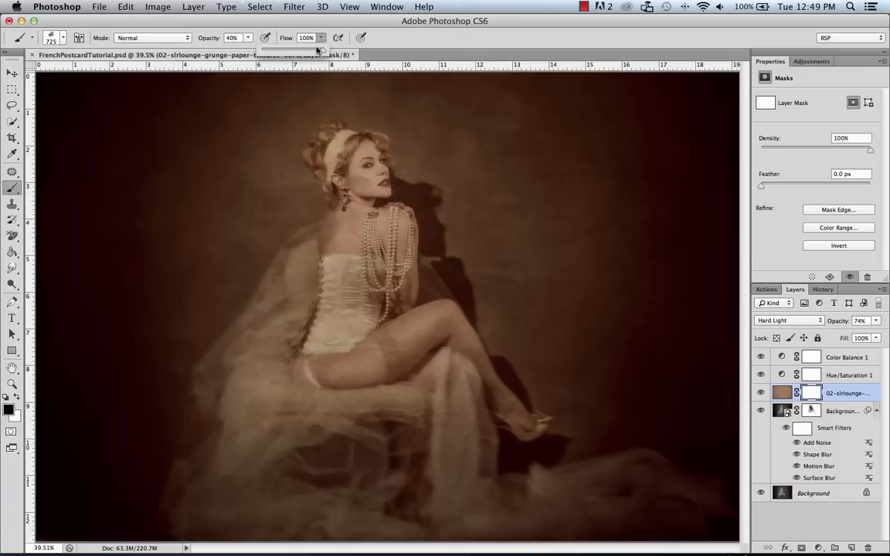
left_click(462, 40)
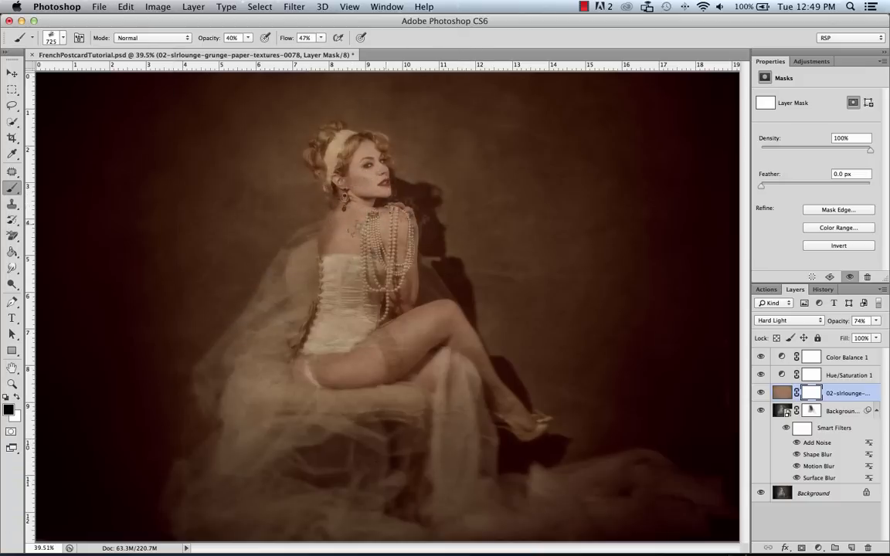
key("bracketleft")
key("bracketleft")
key("bracketleft")
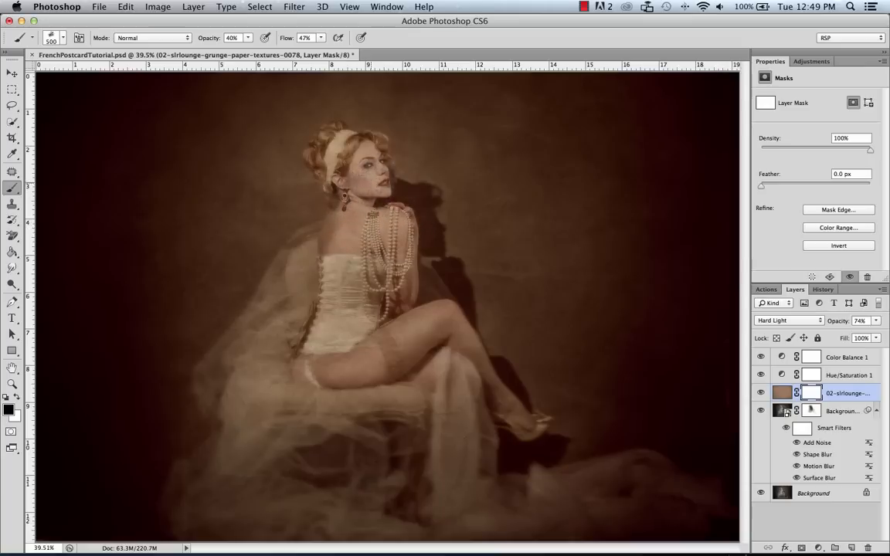
Step: Paint black on the texture layer's mask over the woman's face, back and legs to thin the texture there
key("d")
key("x")
left_click_drag(347, 150, 374, 176)
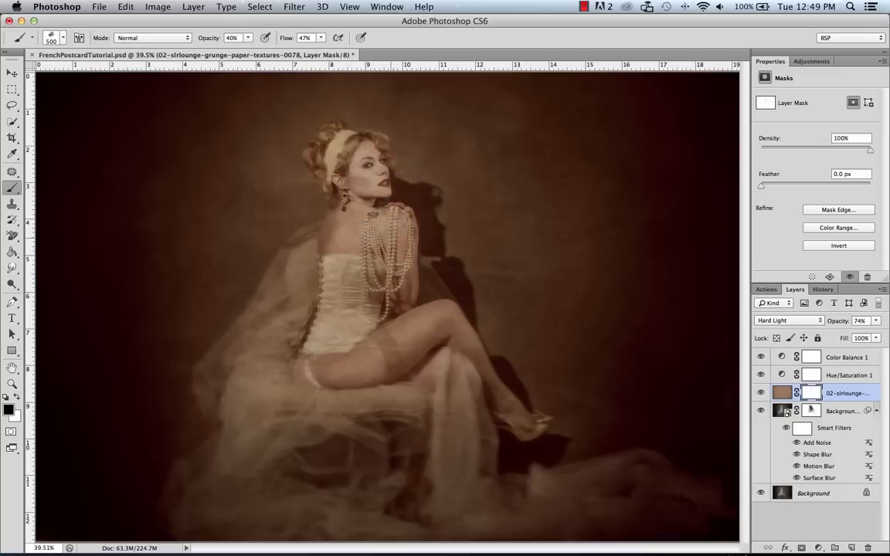
mouse_move(411, 328)
left_mouse_down()
mouse_move(378, 367)
mouse_move(326, 384)
mouse_move(442, 317)
mouse_move(484, 355)
mouse_move(375, 334)
mouse_move(379, 278)
mouse_move(301, 256)
mouse_move(342, 214)
mouse_move(345, 240)
mouse_move(338, 241)
left_mouse_up()
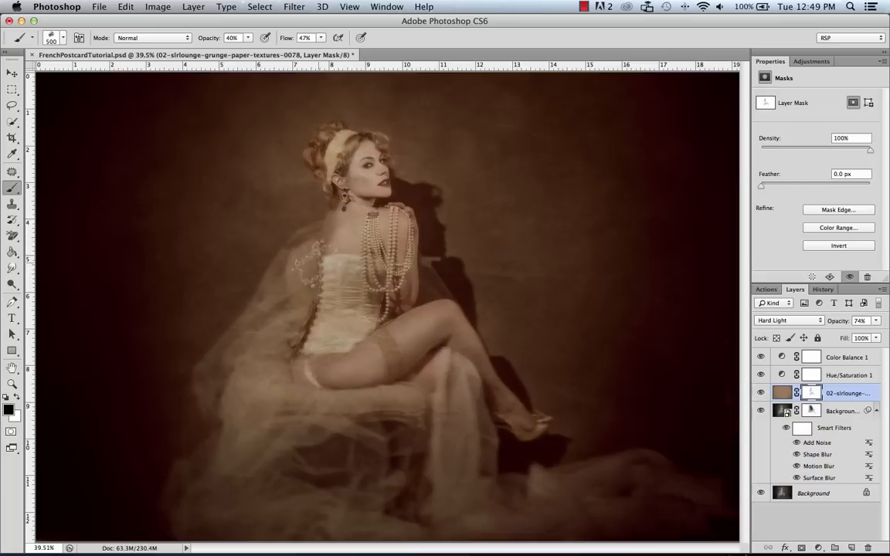
Step: Examine the masked texture around the face and shoulders at 66.7% with the layer hidden and shown, and return to the brush
key("z")
left_click(426, 194)
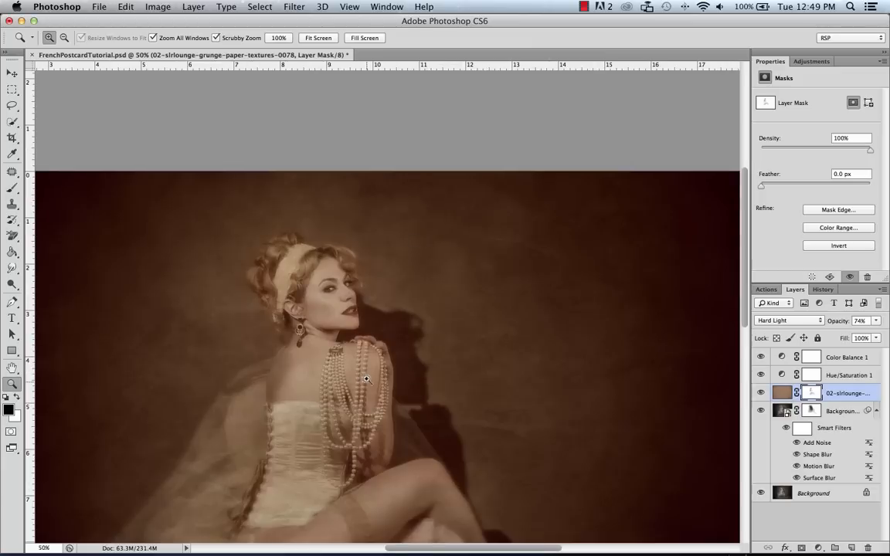
left_click(366, 379)
left_click(760, 394)
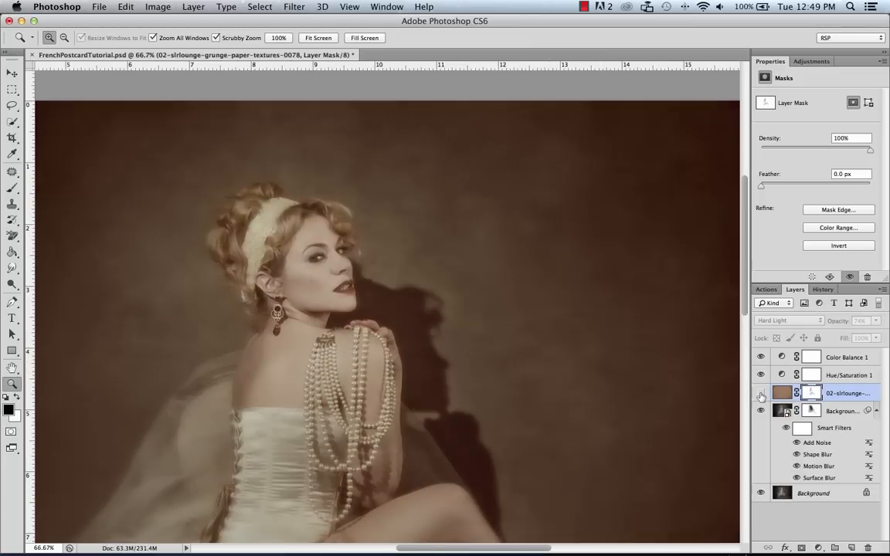
left_click(761, 395)
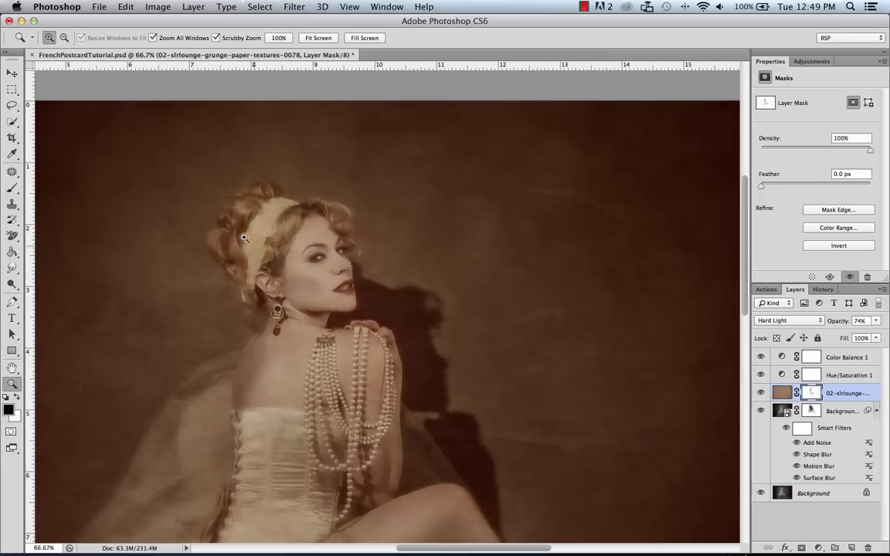
key("b")
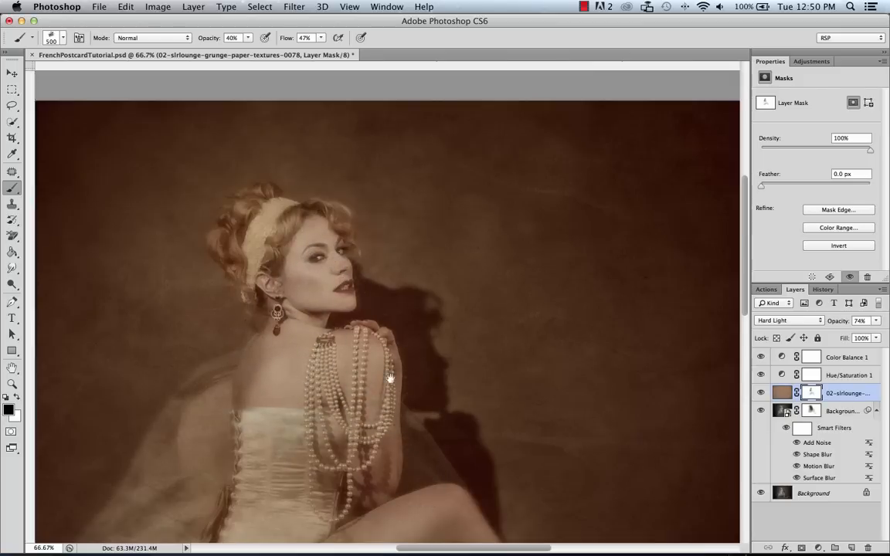
Step: Examine the paper texture over the woman's figure with the texture layer hidden and shown, ending with the whole image in view
left_click_drag(389, 373, 390, 197)
left_click_drag(404, 296, 397, 265)
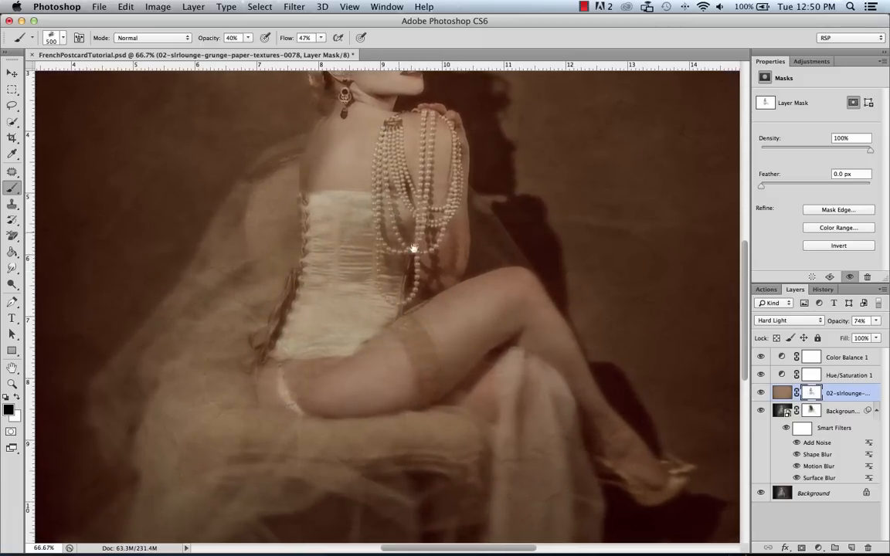
left_click_drag(360, 148, 351, 382)
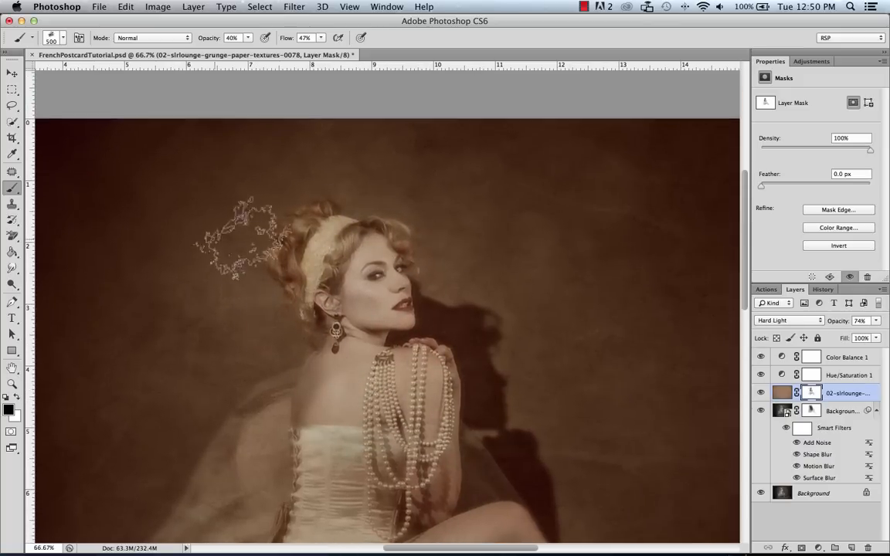
left_click(762, 394)
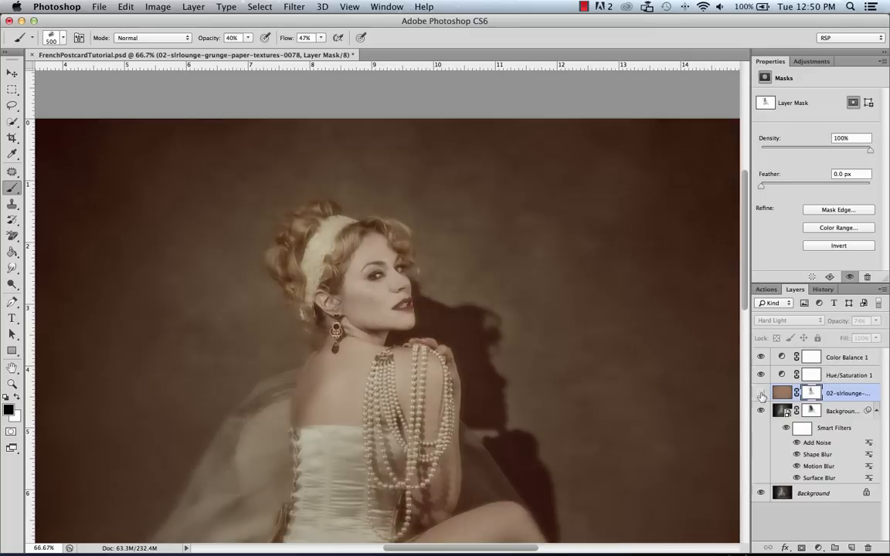
left_click(761, 394)
key("super+0")
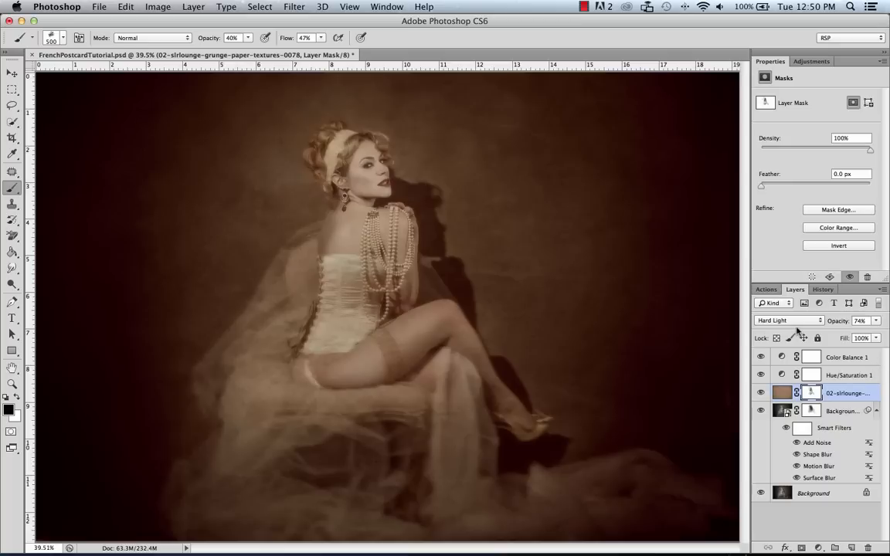
Step: Merge all visible layers into the background, and undo the merge to restore the layer stack
key("super+shift+e")
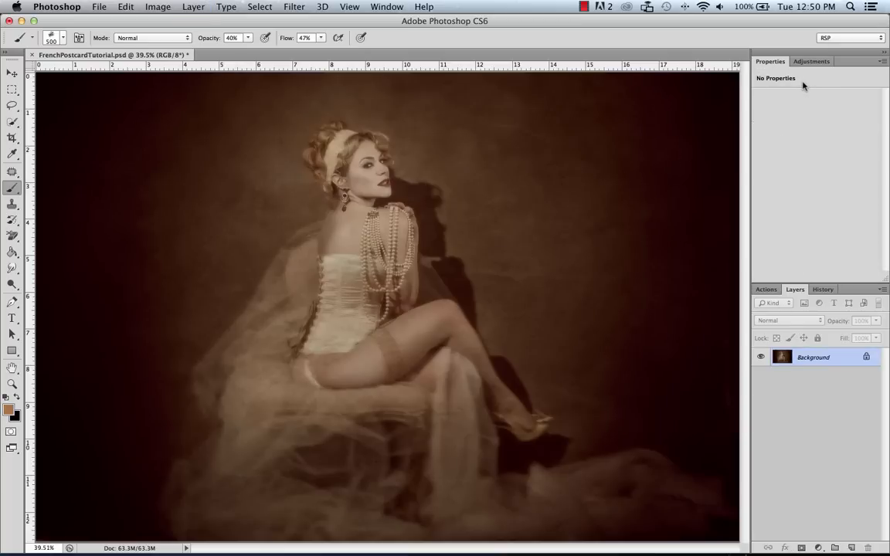
key("super+z")
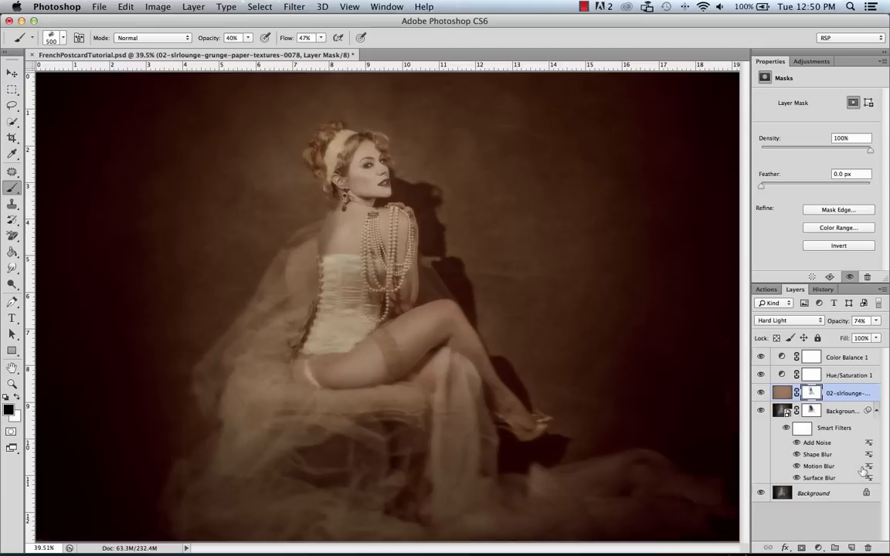
Step: Add a Gradient Map adjustment layer above the texture layer using the black-to-white gradient
left_click(811, 62)
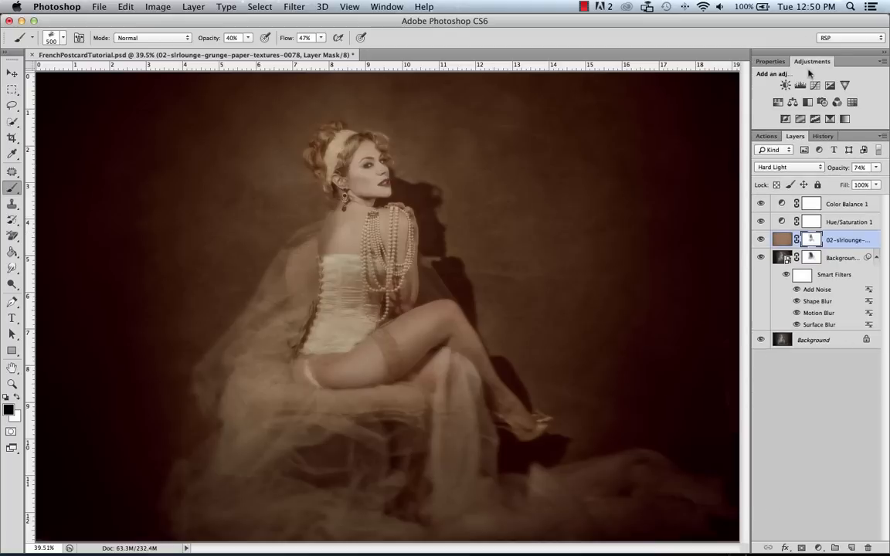
left_click(845, 119)
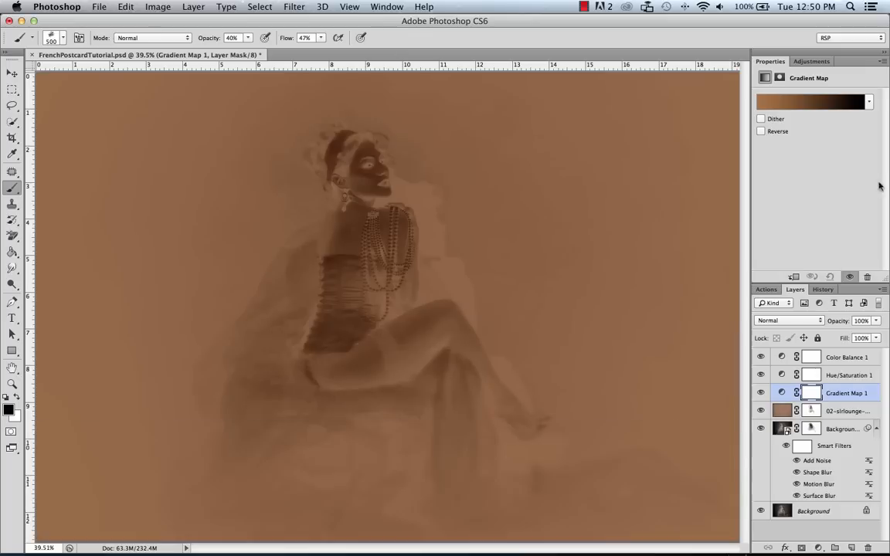
left_click(868, 102)
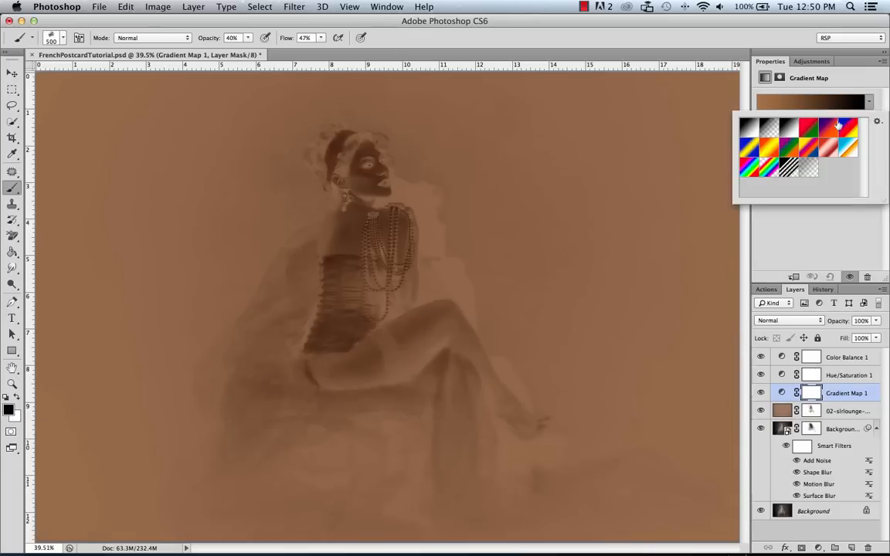
left_click(748, 126)
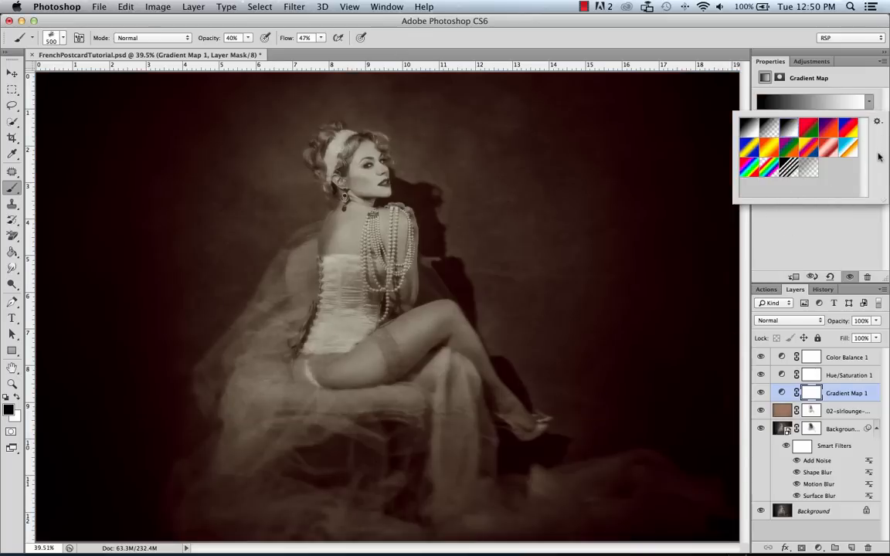
left_click(814, 237)
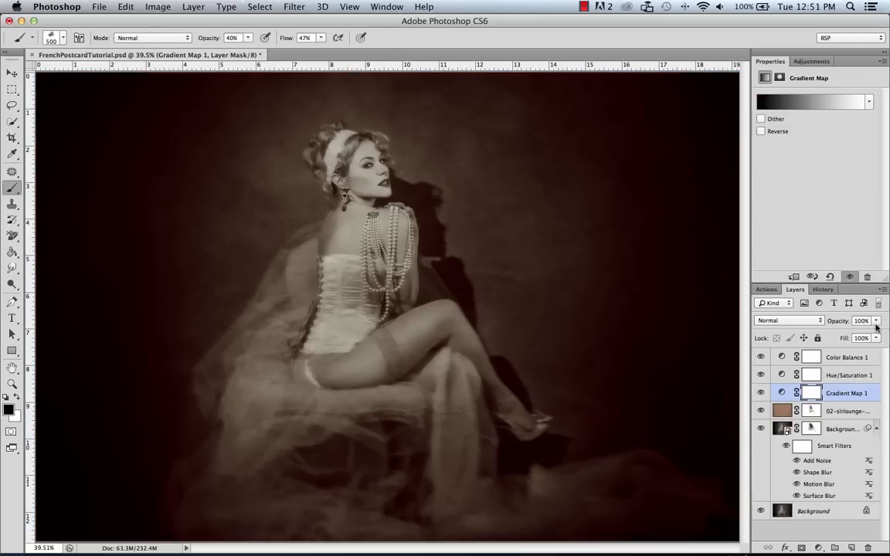
Step: Set the gradient map layer's blend mode to Color and its opacity to 43%
left_click(788, 320)
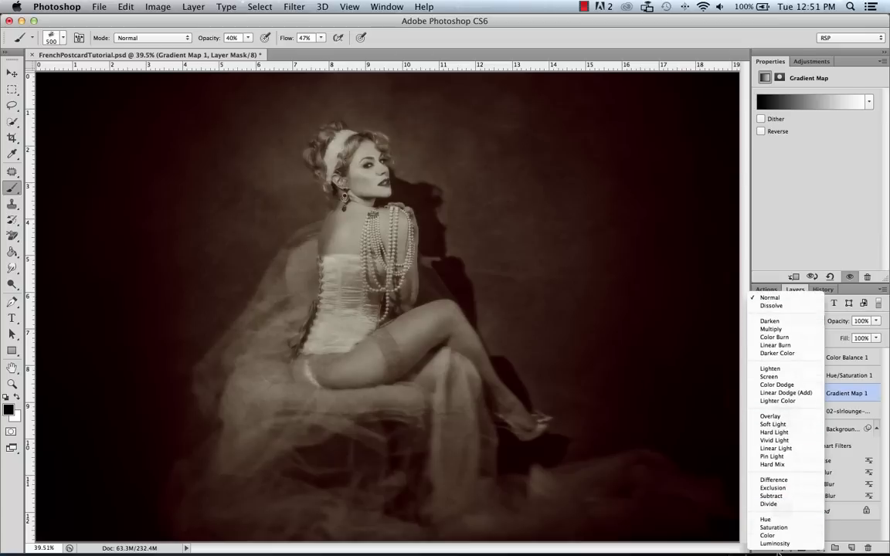
left_click(770, 536)
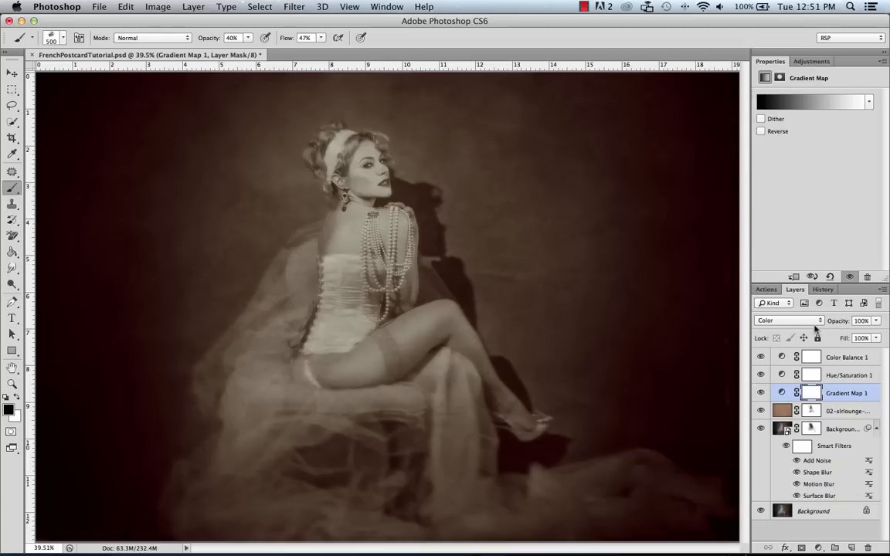
left_click(878, 320)
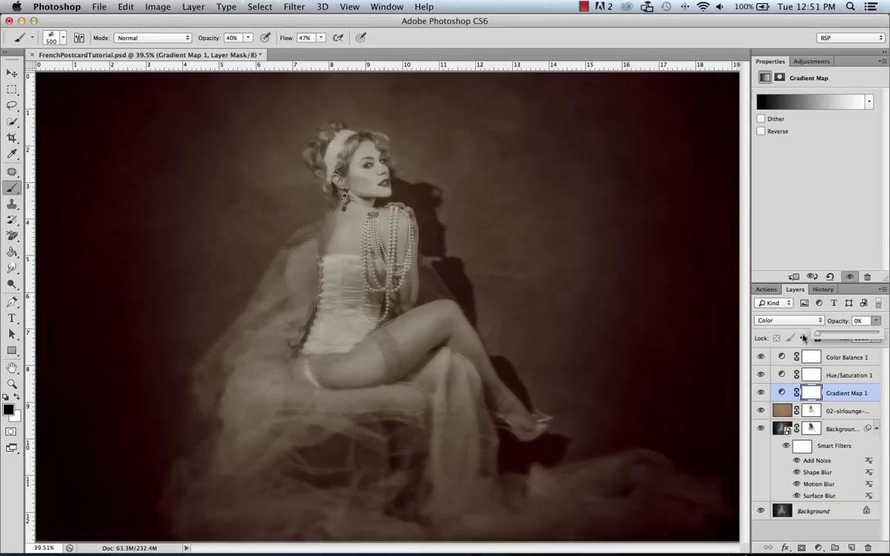
left_click_drag(876, 334, 873, 334)
left_click_drag(863, 335, 845, 336)
left_click(782, 392)
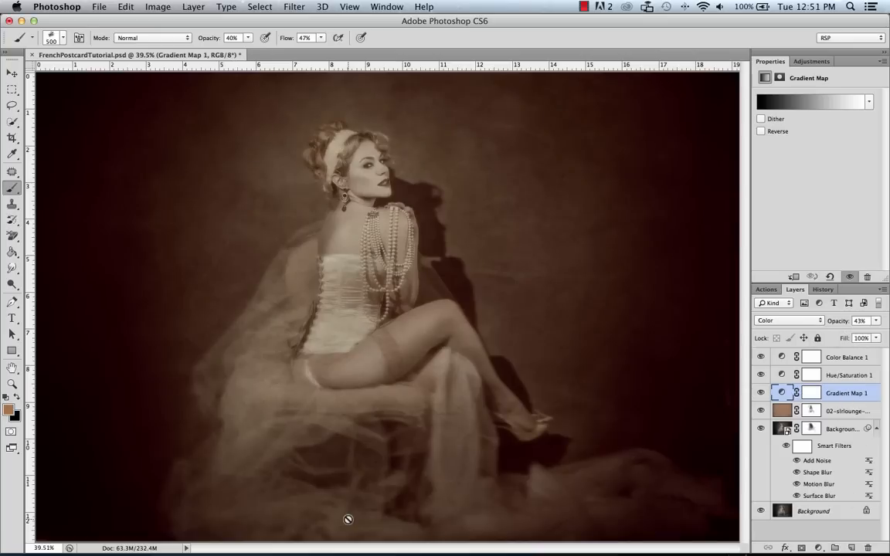
Step: Duplicate the gradient map layer and set the copy to Luminosity blend mode at 50% opacity
key("super+j")
left_click(875, 321)
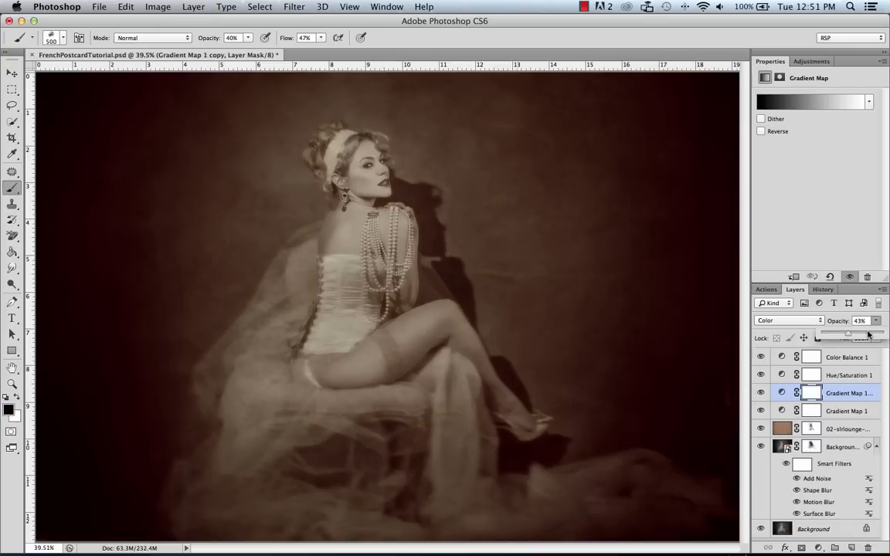
left_click_drag(849, 333, 889, 326)
left_click(788, 319)
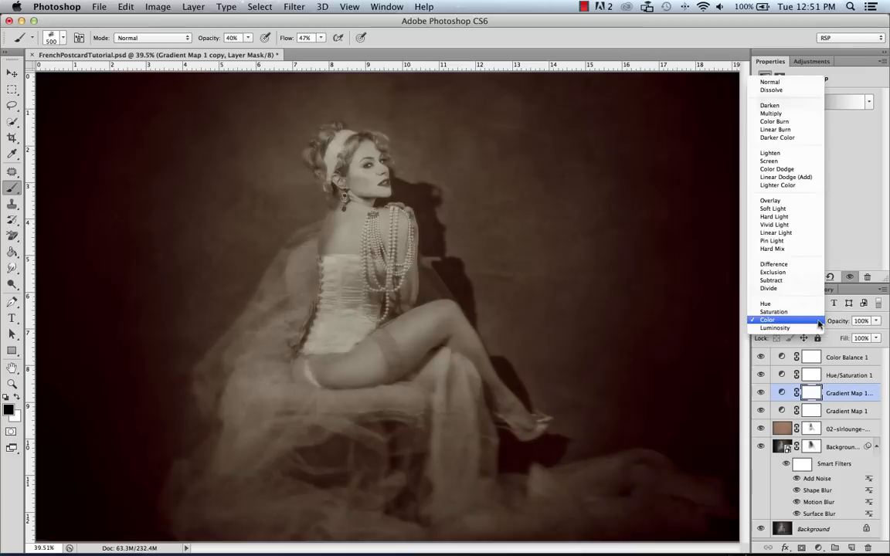
left_click(772, 313)
left_click(875, 322)
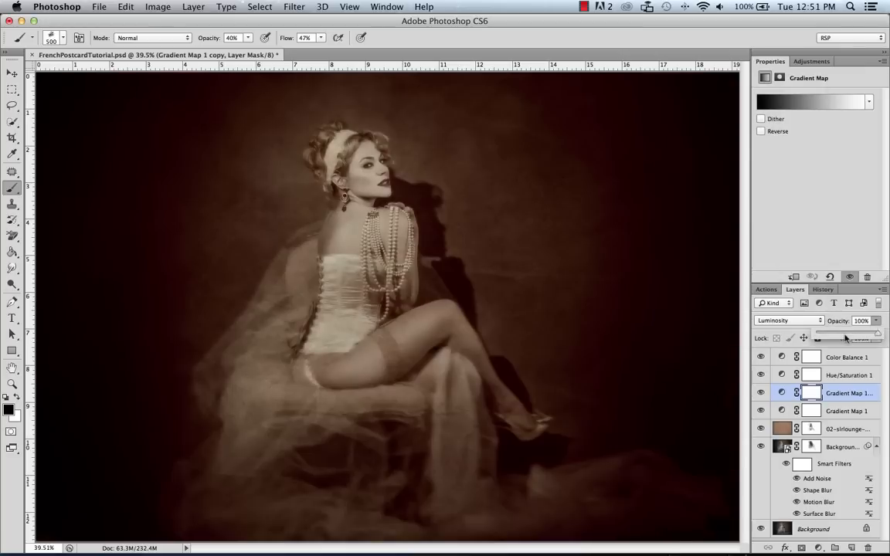
left_click_drag(877, 333, 849, 336)
Step: Add a Brightness/Contrast adjustment layer above the gradient maps with brightness 16 and contrast 13
left_click(811, 61)
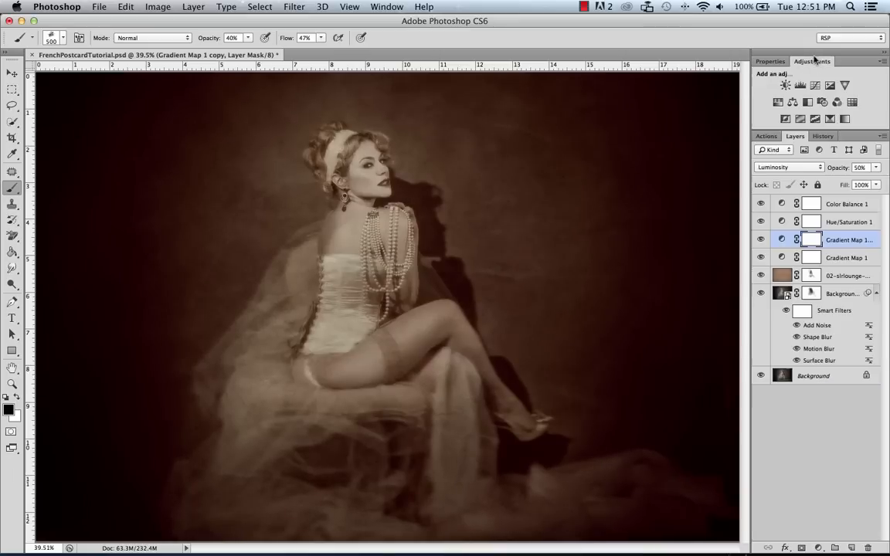
left_click(764, 91)
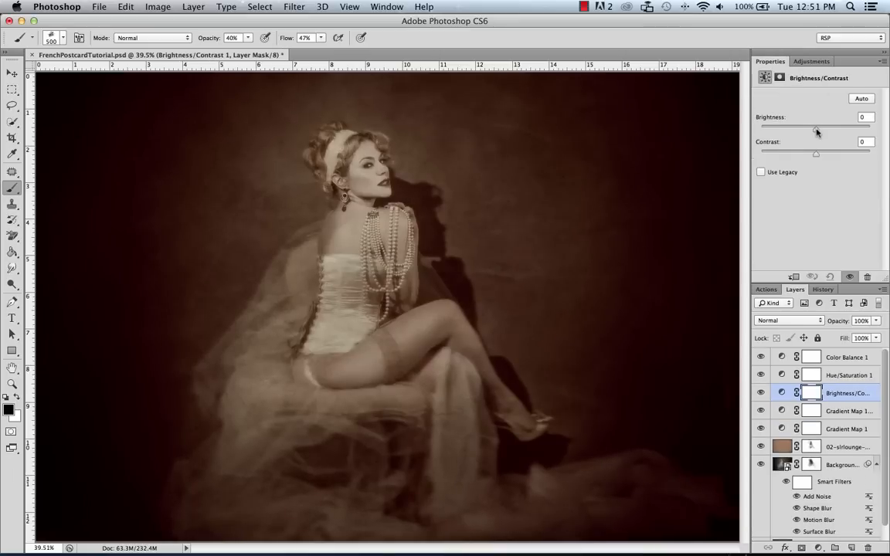
left_click_drag(817, 132, 819, 132)
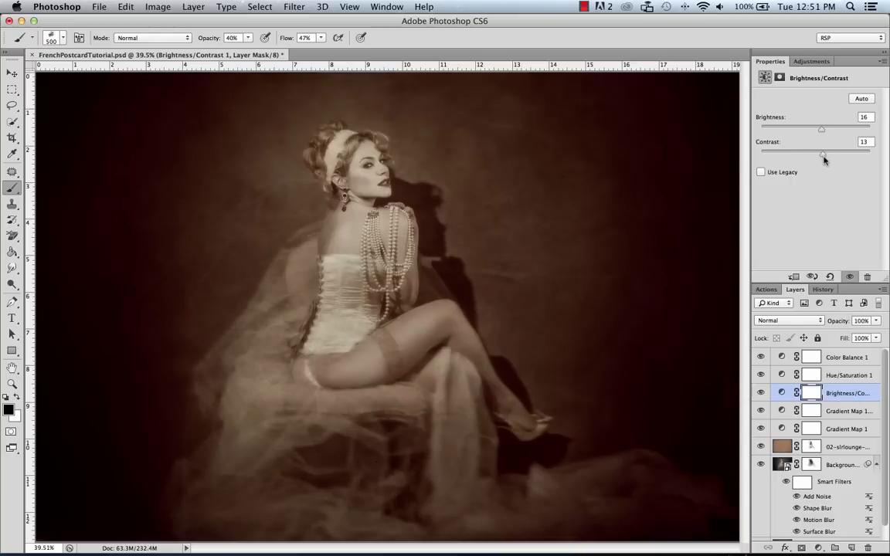
left_click_drag(824, 133, 823, 135)
Step: Place dreamstime_xxl_20986907.jpg from the desktop's French Postcard folder directly above the grunge texture layer
left_click(781, 450)
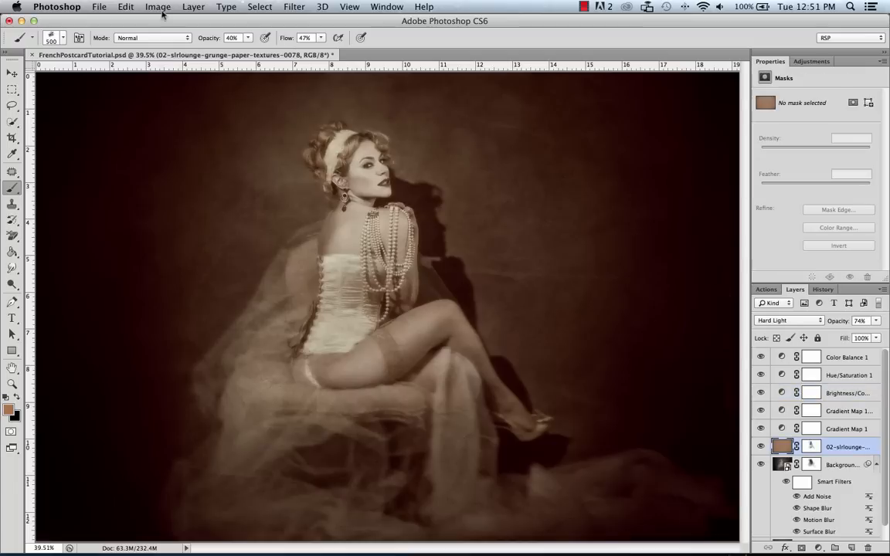
left_click(99, 7)
left_click(99, 202)
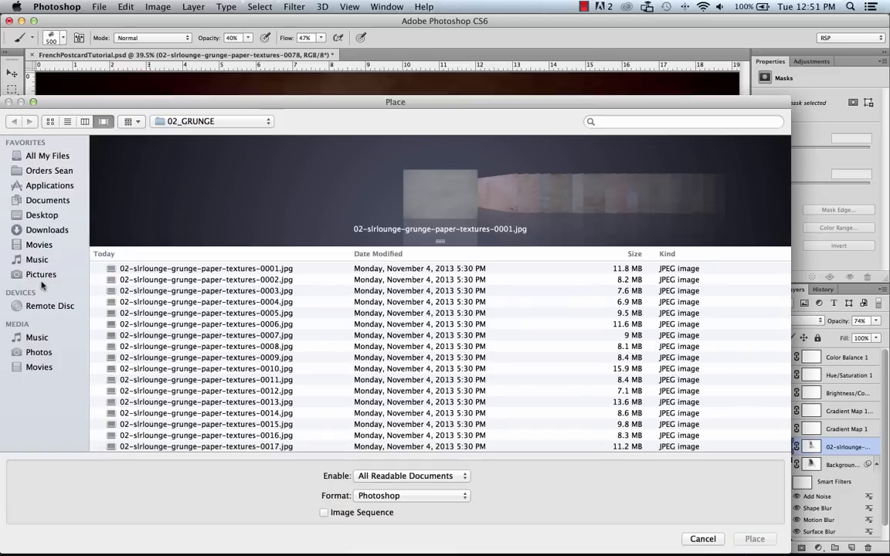
left_click(44, 216)
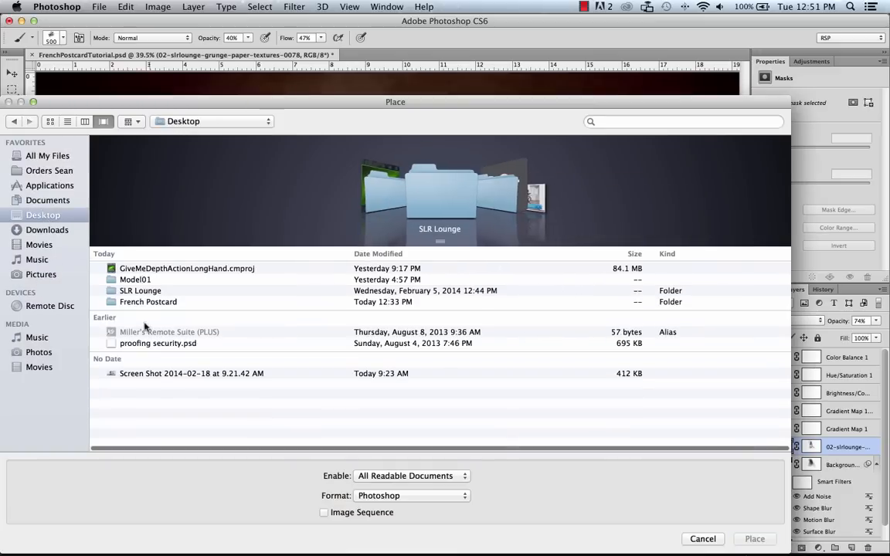
left_click(132, 284)
double_click(131, 295)
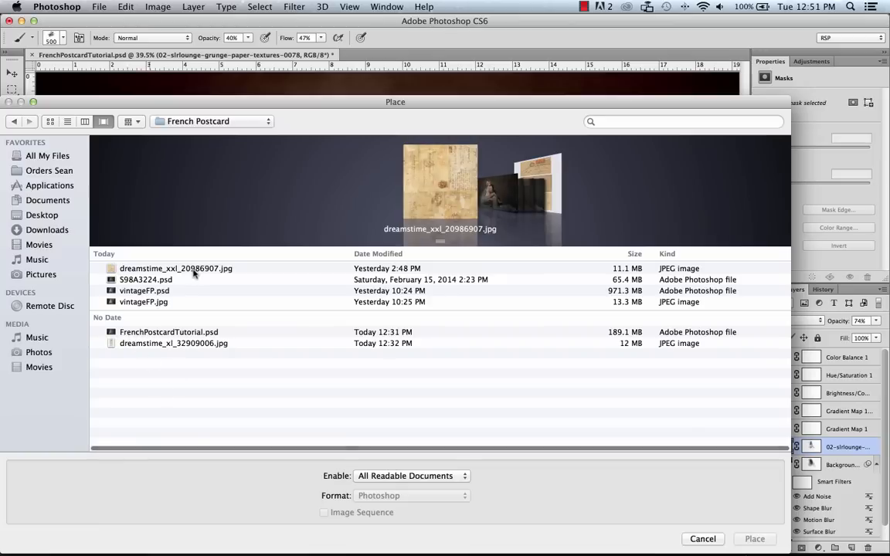
left_click(176, 268)
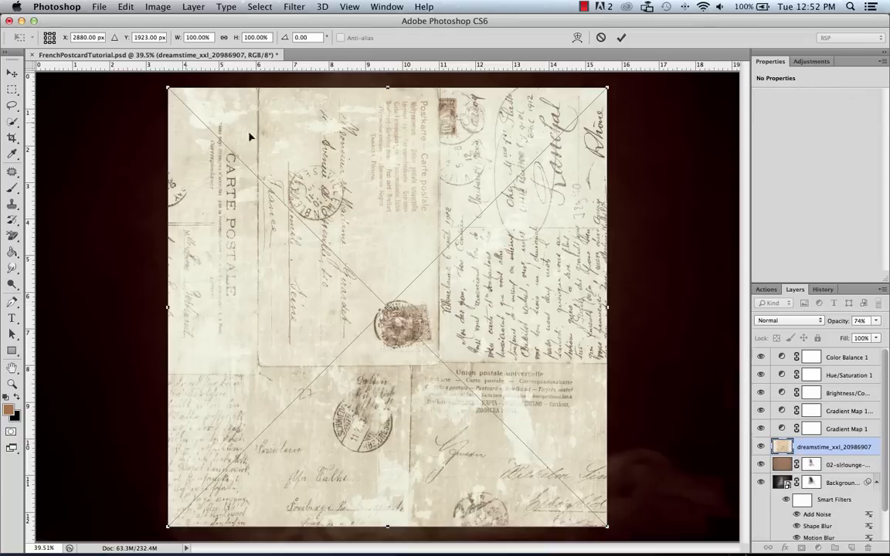
Step: Rotate the placed postcard image to -89.87° and position its CARTE POSTALE section in the photo's upper-right corner
left_click_drag(142, 99, 259, 517)
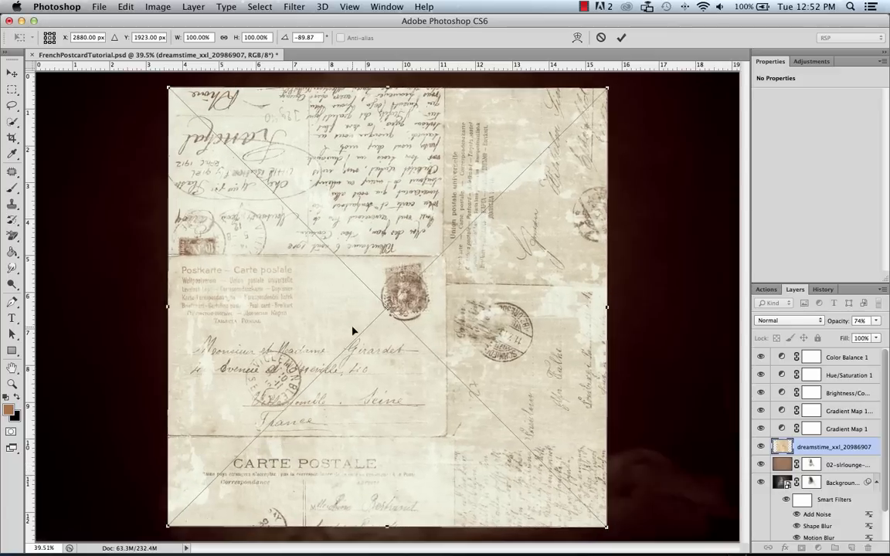
mouse_move(353, 330)
left_mouse_down()
mouse_move(473, 235)
mouse_move(645, 31)
mouse_move(630, 26)
mouse_move(661, 221)
mouse_move(596, 136)
mouse_move(606, 109)
mouse_move(595, 155)
mouse_move(533, 157)
left_mouse_up()
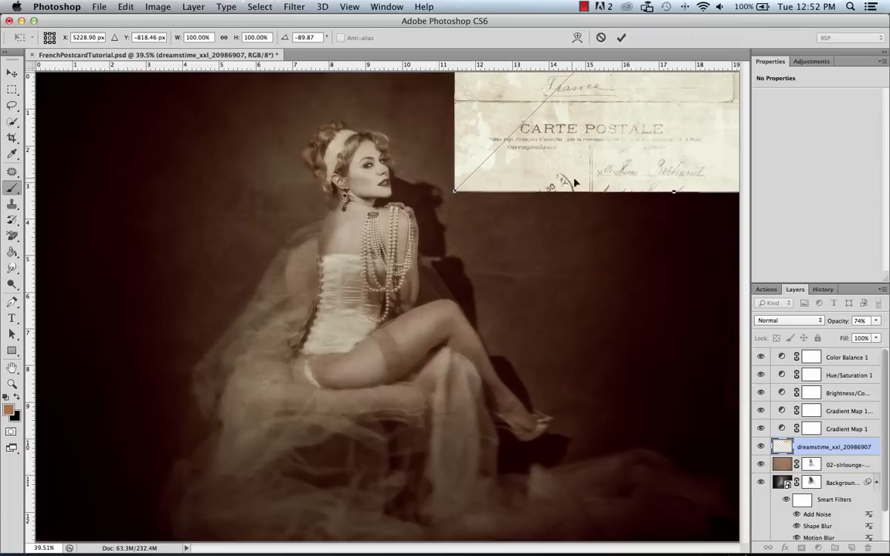
key("Return")
key("b")
Step: Set the postcard layer's blend mode to Linear Dodge (Add) and move it to the top of the layer stack
left_click(785, 320)
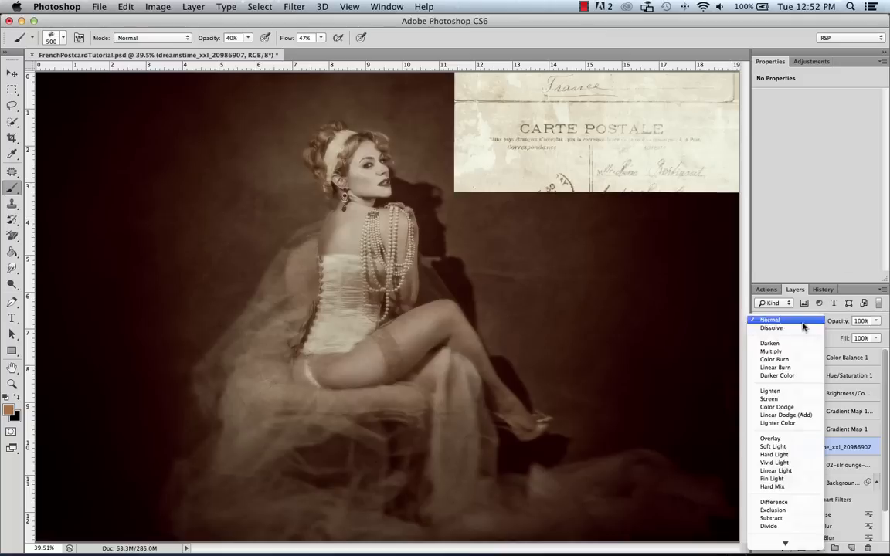
left_click(784, 415)
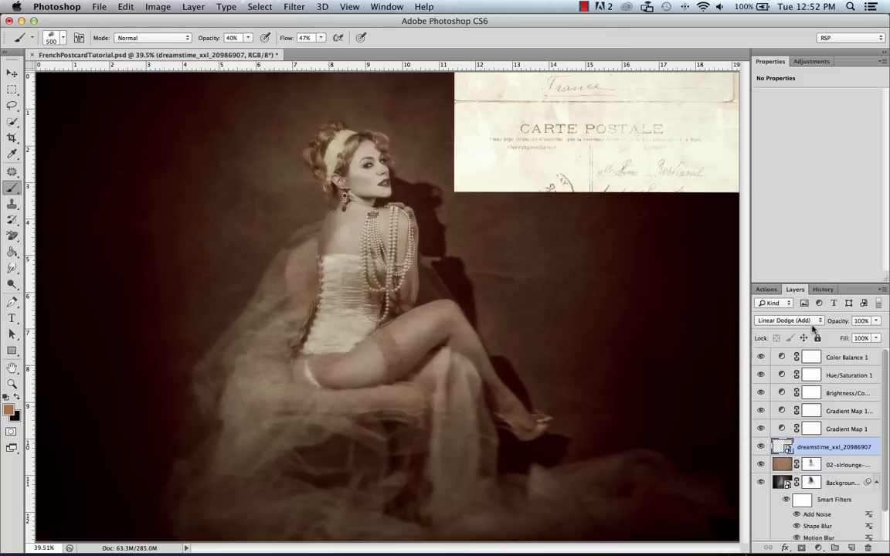
left_click_drag(786, 448, 834, 352)
Step: Try the postcard layer in Color Dodge blend mode at 21% opacity
left_click(786, 320)
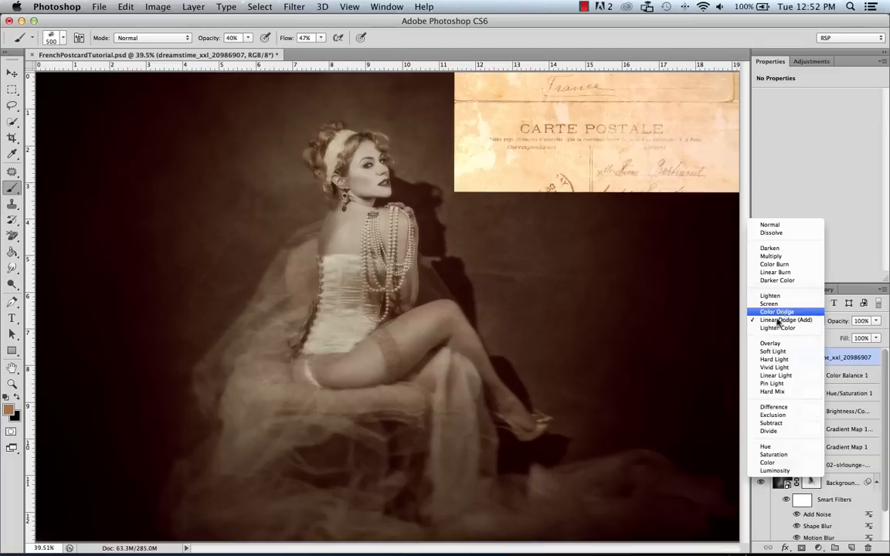
left_click(776, 311)
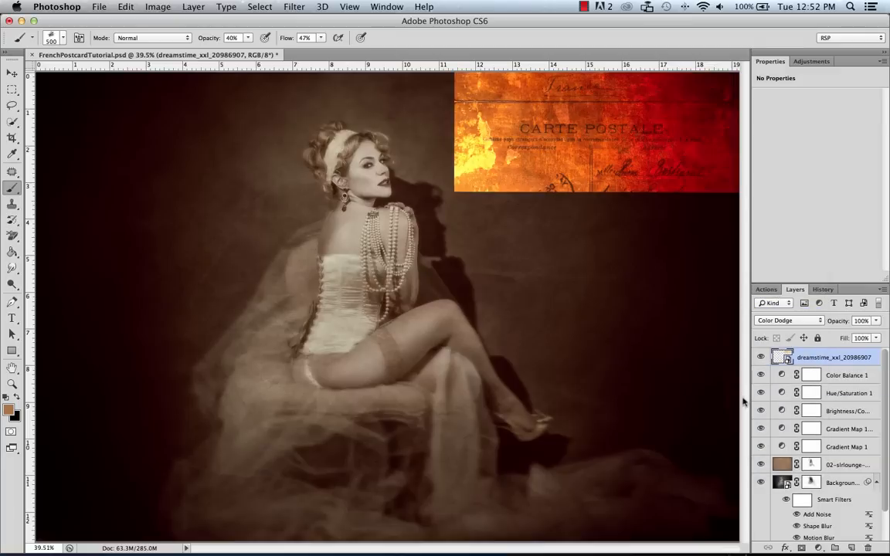
left_click(876, 321)
left_click_drag(877, 334, 832, 340)
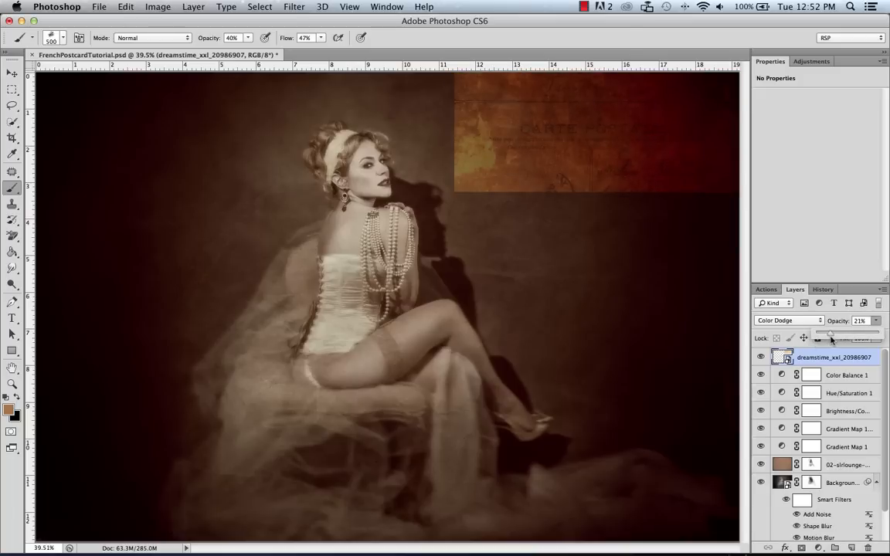
Step: Try the postcard layer in Hard Light blend mode at 42% opacity
left_click(808, 317)
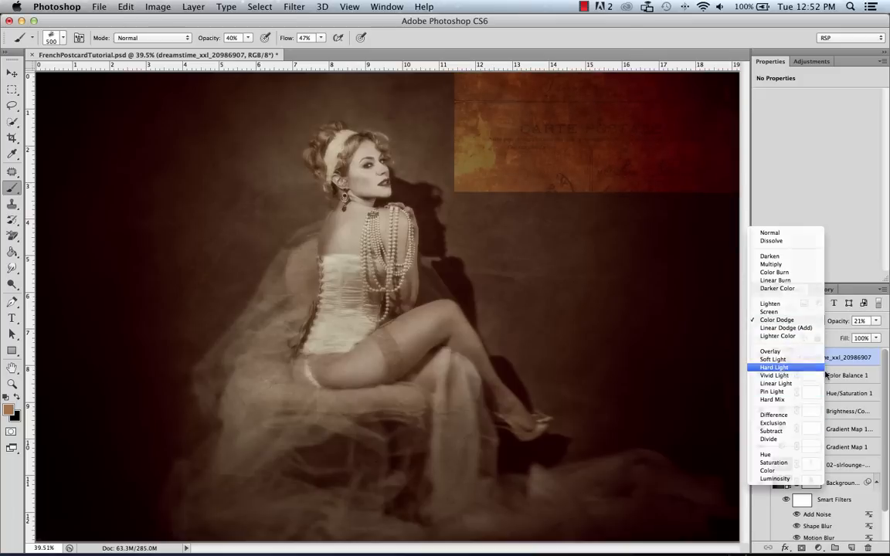
left_click(776, 366)
left_click(875, 321)
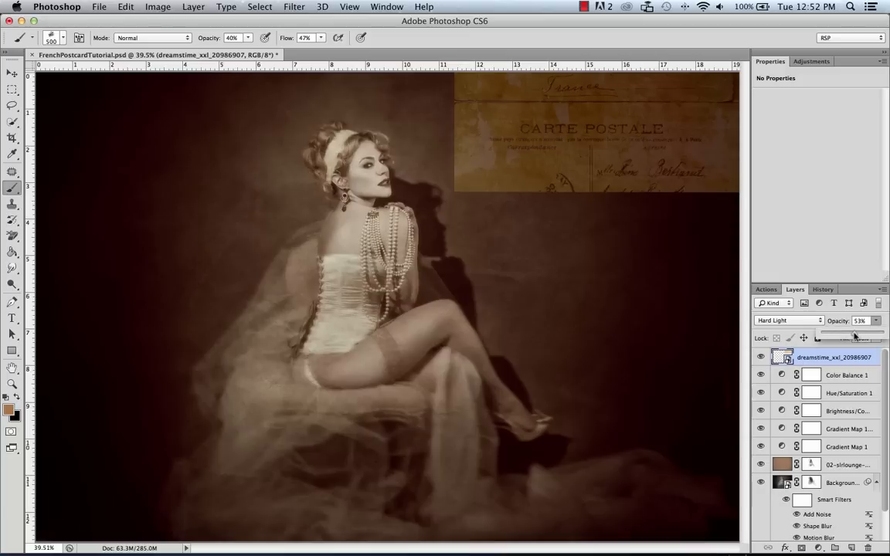
mouse_move(831, 337)
left_mouse_down()
mouse_move(856, 337)
mouse_move(847, 337)
left_mouse_up()
Step: Set the postcard layer's blend mode to Vivid Light and compare the image with the layer hidden and shown
left_click(808, 323)
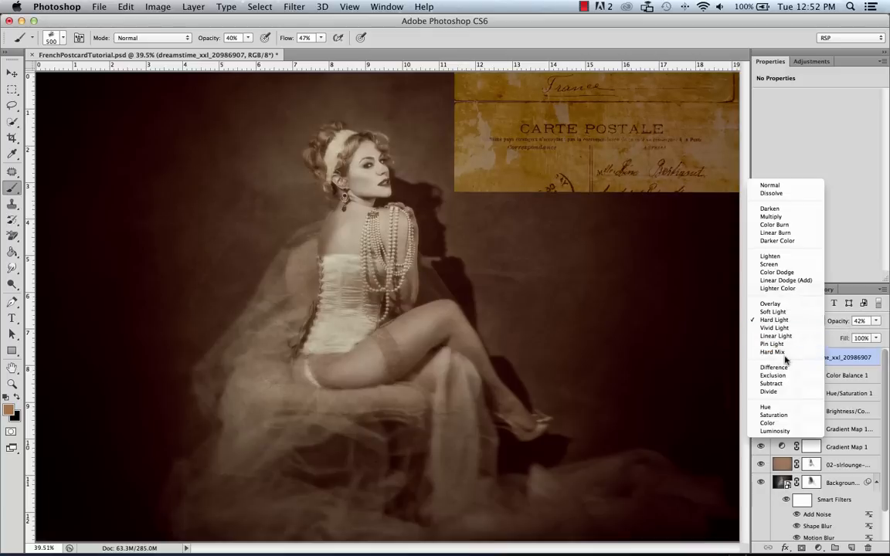
left_click(786, 333)
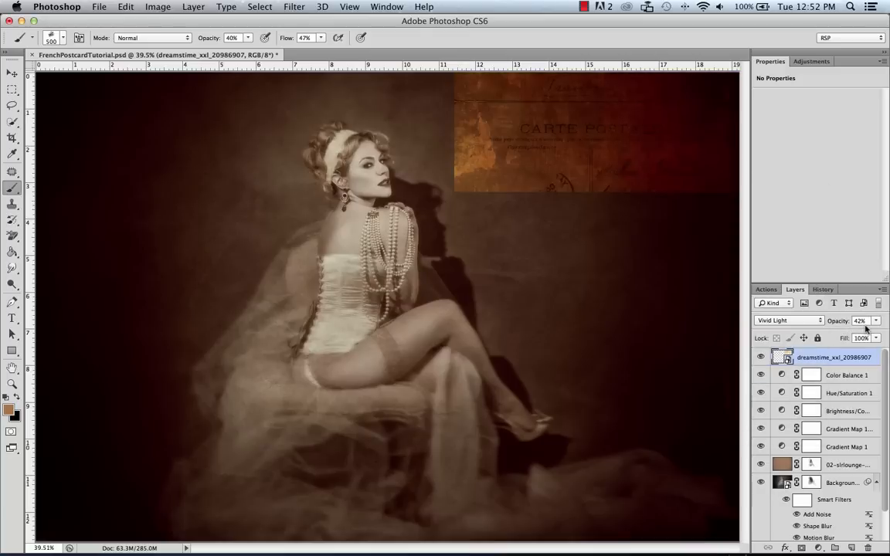
left_click(761, 358)
left_click(761, 358)
Step: Convert the dreamstime_xxl_20986907 postcard layer to a Smart Object
left_click(159, 10)
mouse_move(220, 24)
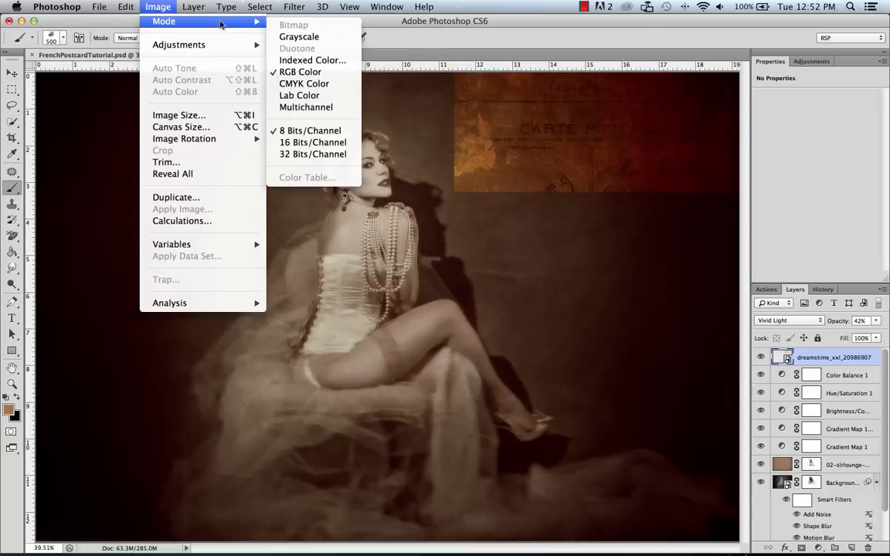
left_click(883, 291)
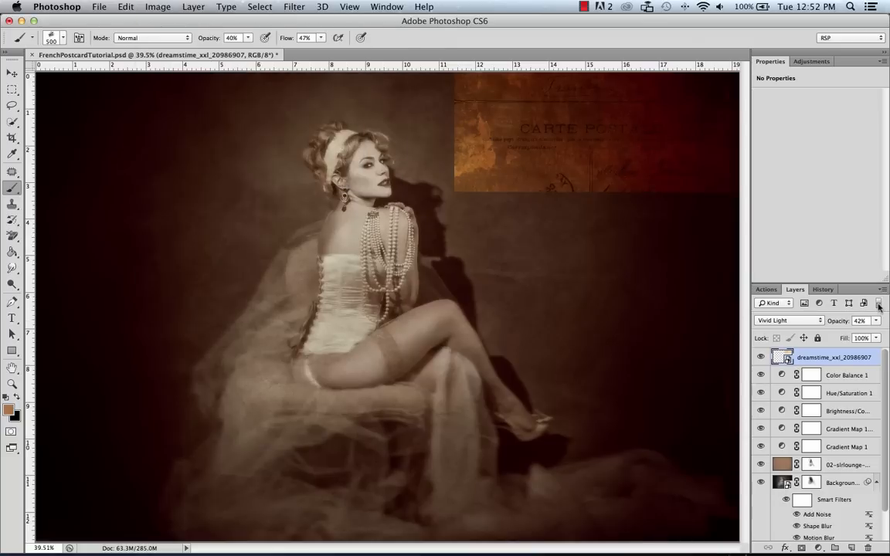
left_click(883, 290)
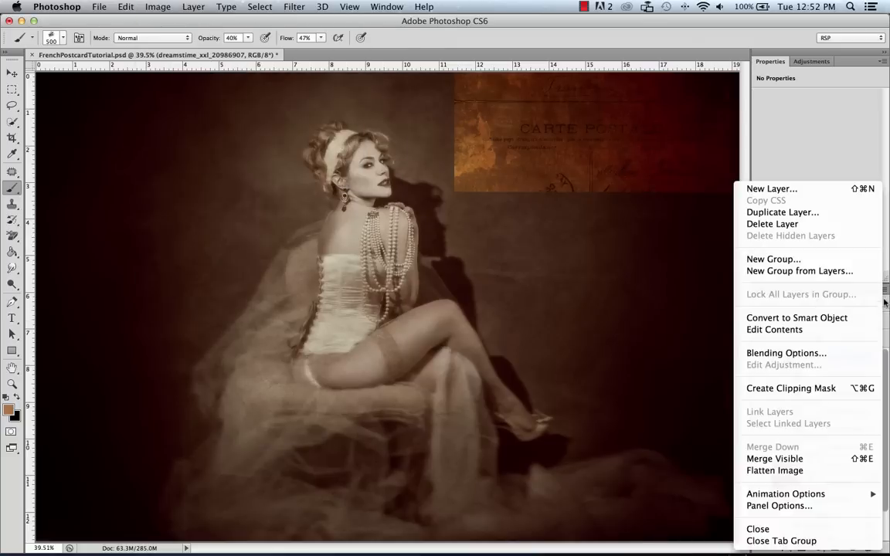
left_click(812, 321)
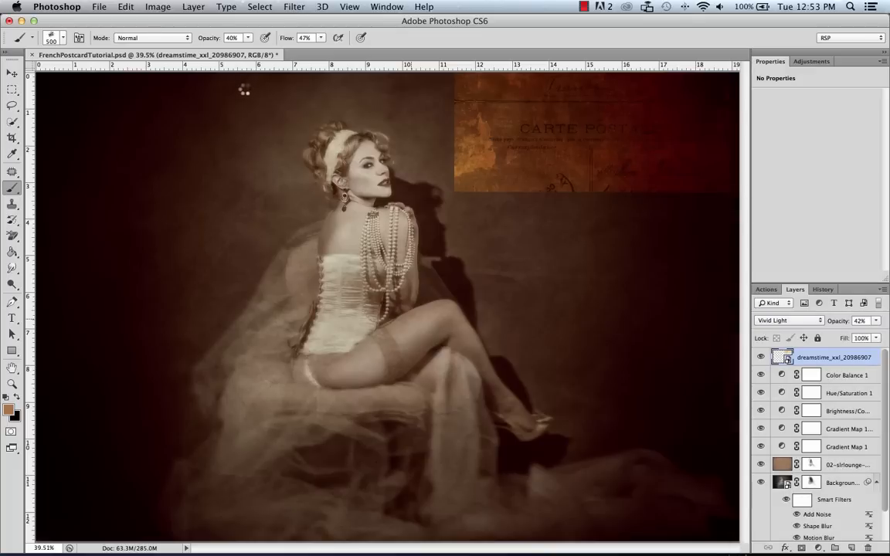
left_click(158, 8)
mouse_move(166, 49)
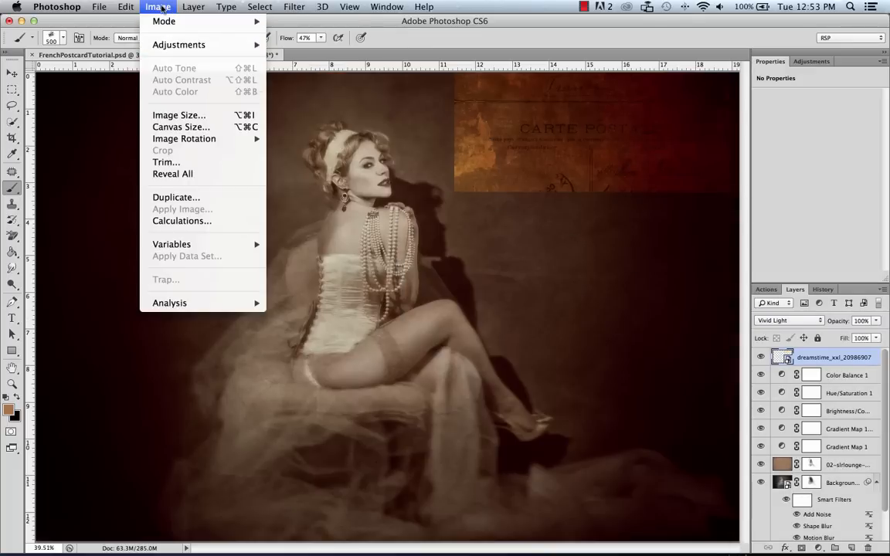
left_click(165, 8)
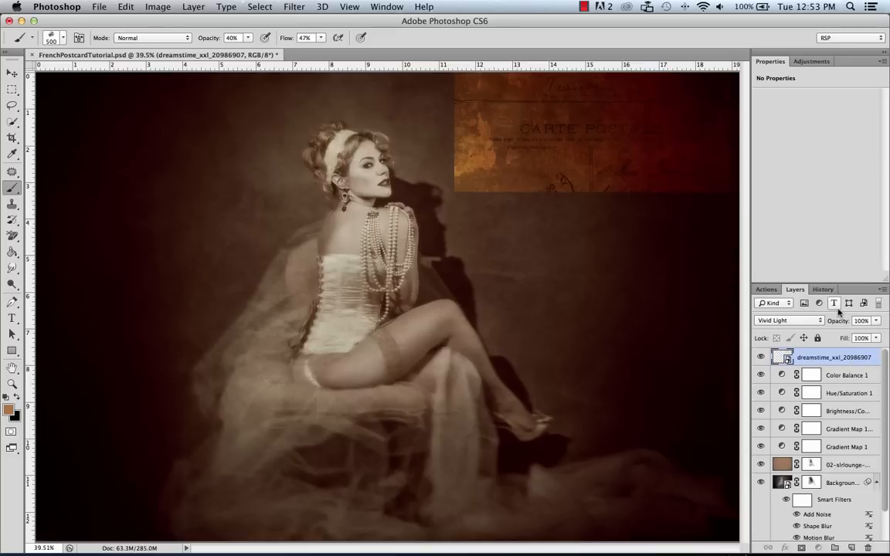
Step: Add a Hue/Saturation adjustment layer above the postcard and clip it to the postcard layer
left_click(812, 62)
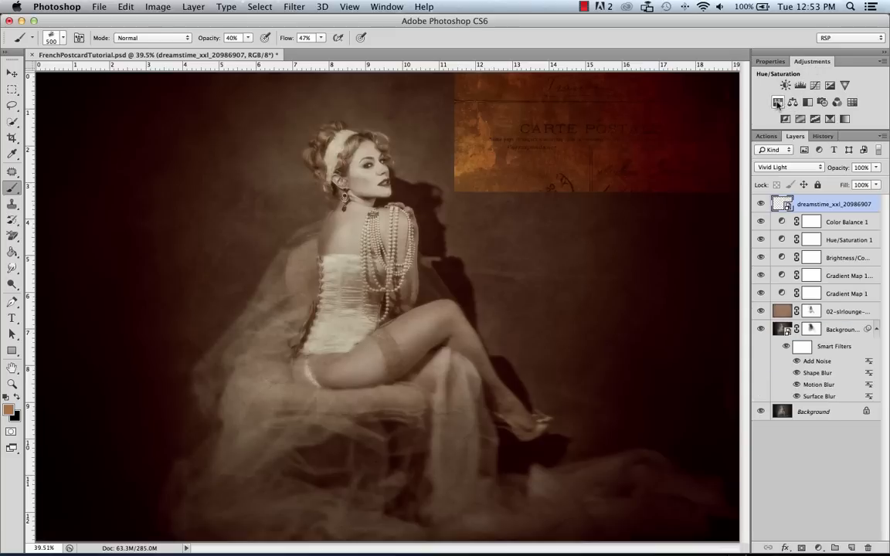
left_click(778, 102)
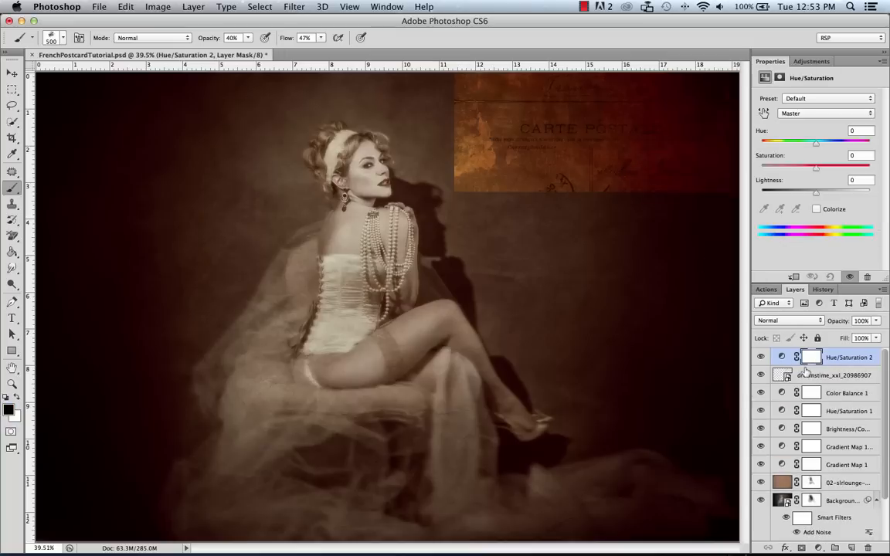
left_click(830, 361, "alt")
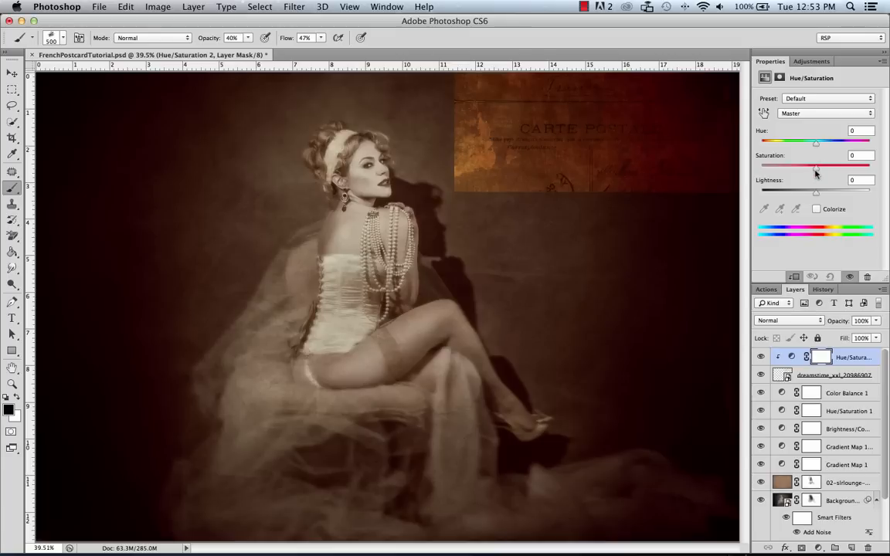
Step: Set the clipped Hue/Saturation adjustment to Hue +41, Saturation -76 and Lightness -10
left_click_drag(815, 170, 774, 175)
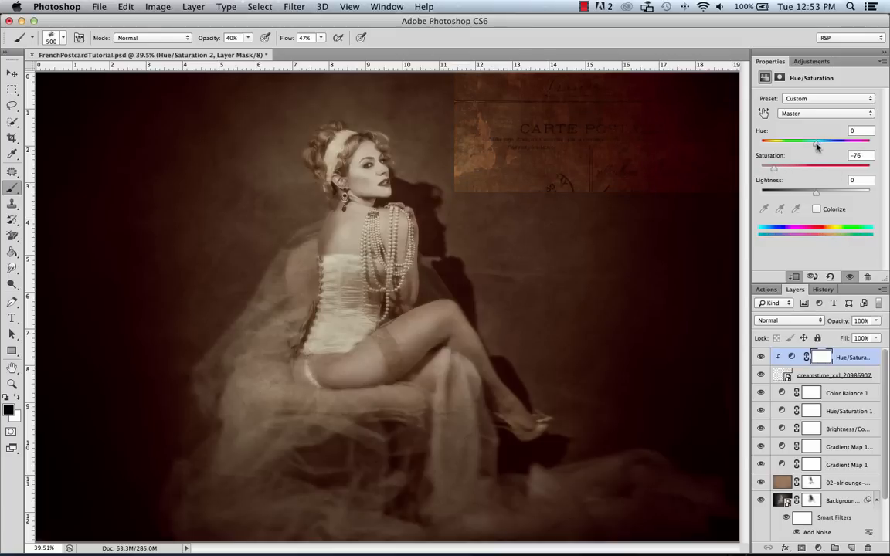
left_click_drag(812, 145, 839, 150)
left_click_drag(819, 196, 813, 199)
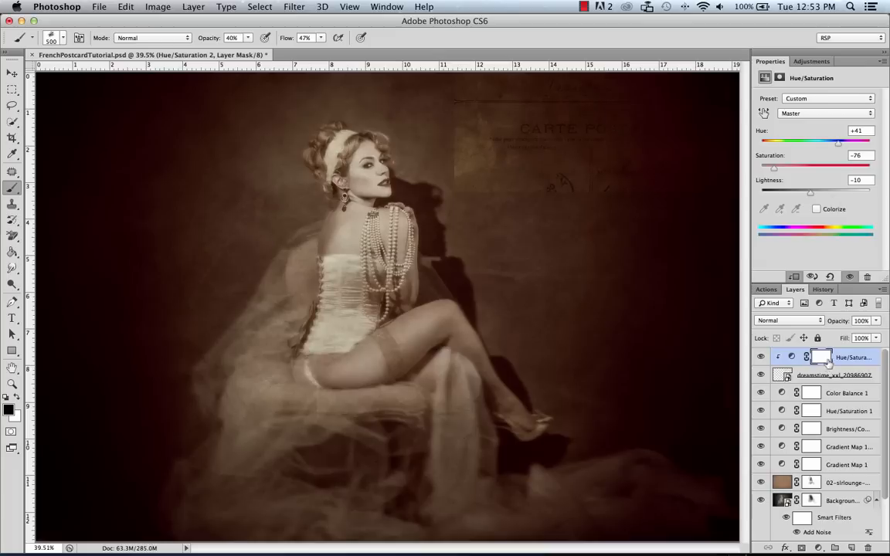
Step: Add a layer mask to the postcard layer and invert it to black
left_click(792, 377)
left_click(802, 548)
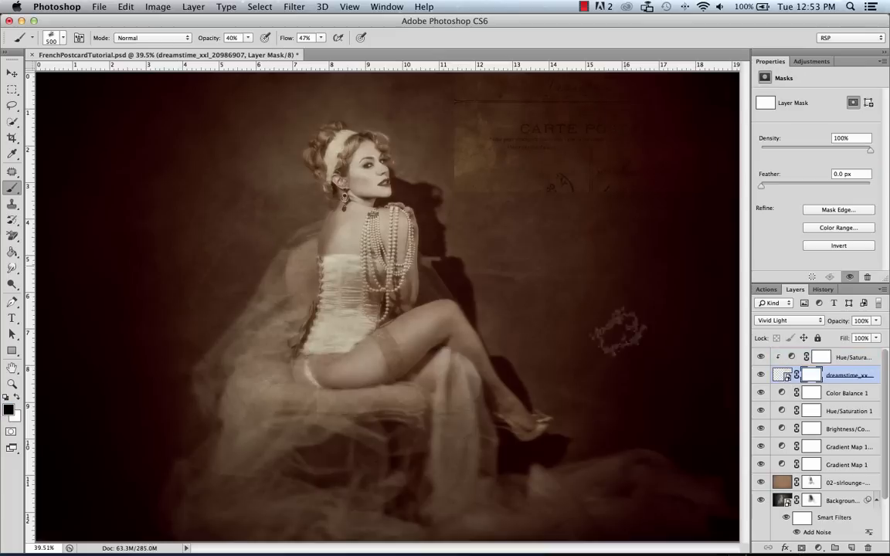
key("super+i")
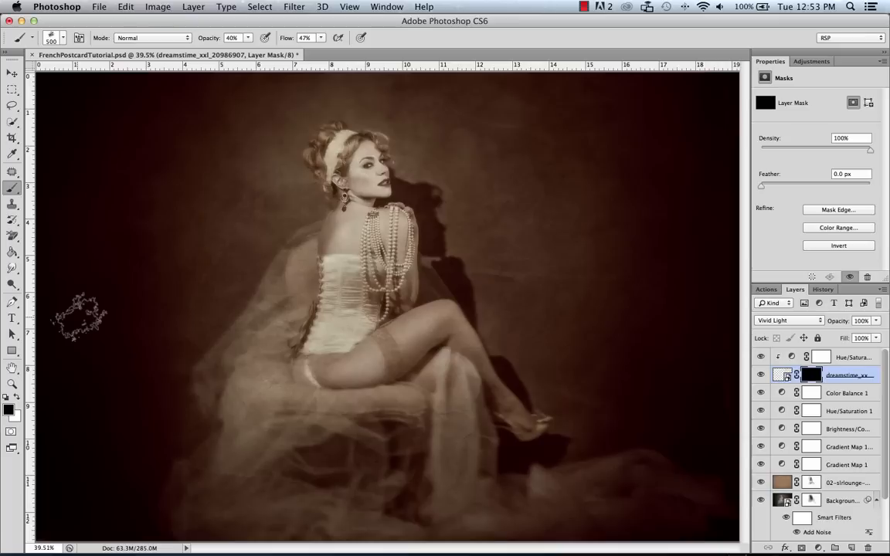
Step: Paint white on the postcard's mask with a 1000 px brush at 60% opacity to reveal the CARTE POSTALE lettering
key("bracketright")
key("bracketright")
key("bracketright")
key("bracketright")
key("bracketright")
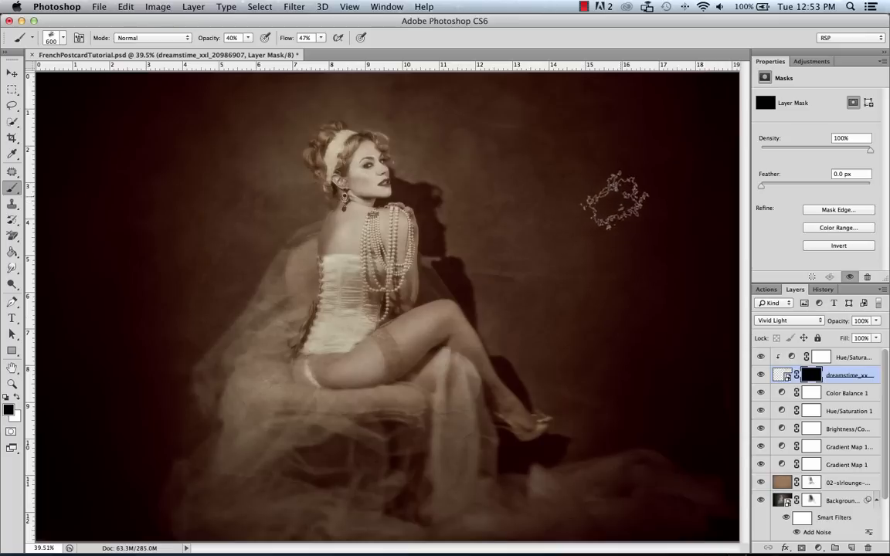
key("x")
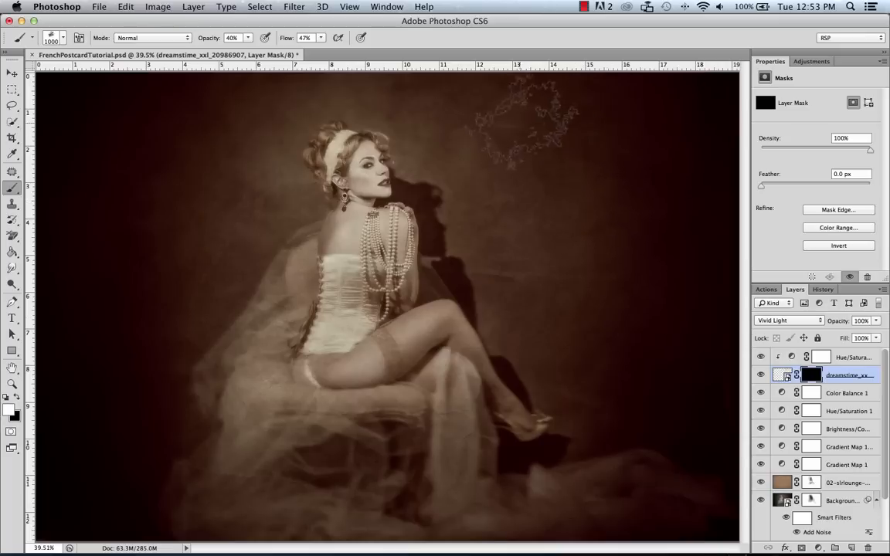
key("6")
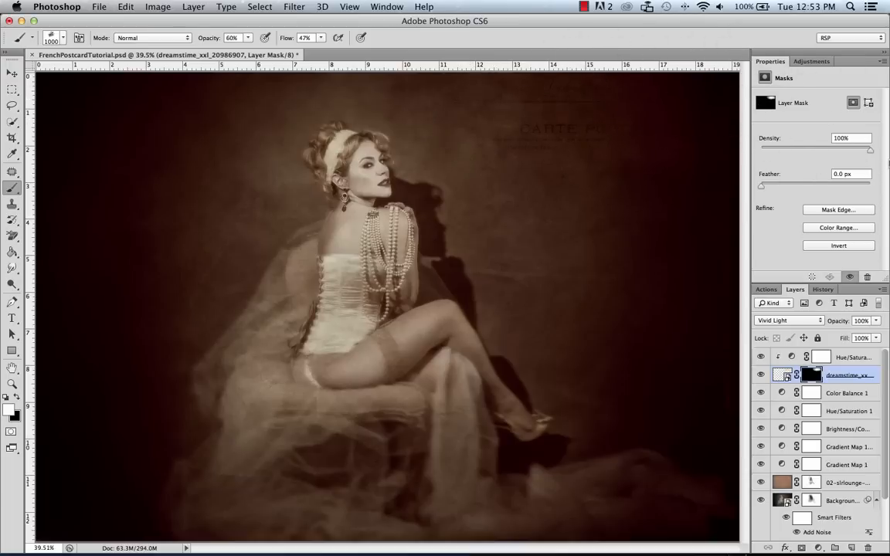
Step: Paint black on the postcard's mask with the brush reduced to 600 px to fade parts of the lettering
key("x")
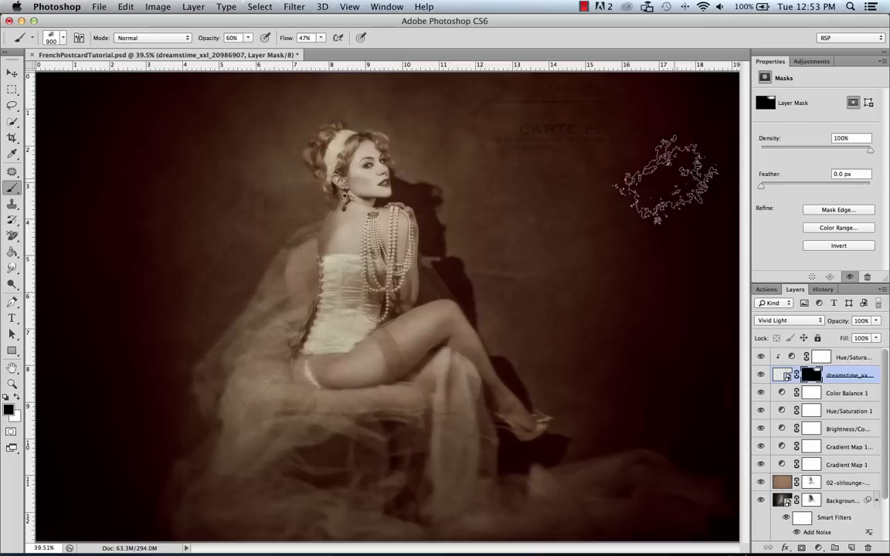
key("bracketleft")
key("bracketleft")
key("bracketleft")
key("bracketleft")
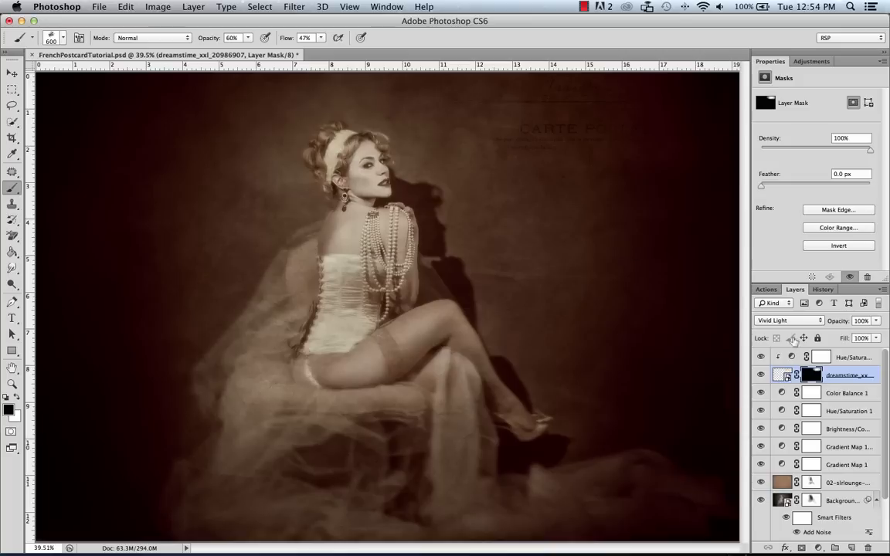
Step: Enlarge the masked postcard layer to about 106% width and 103% height, extending it toward the woman's head
left_click(785, 376)
key("super+t")
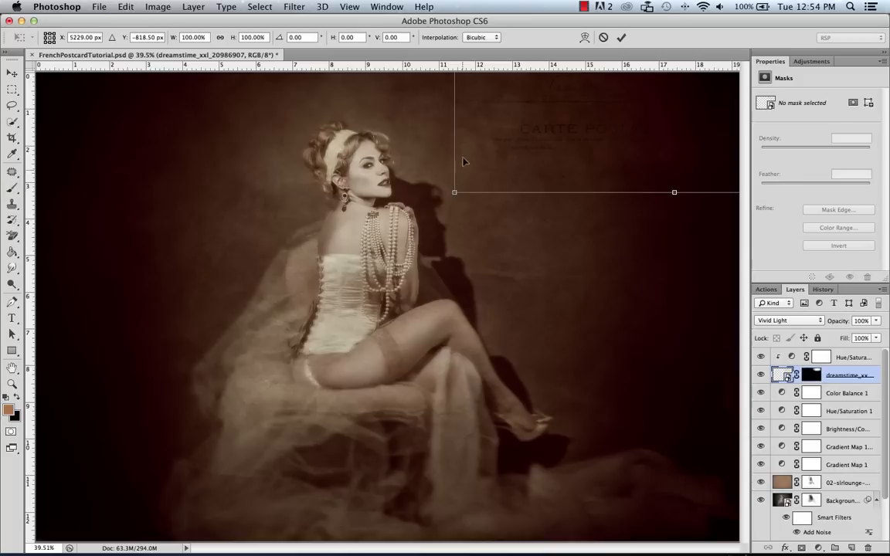
left_click_drag(454, 193, 427, 206)
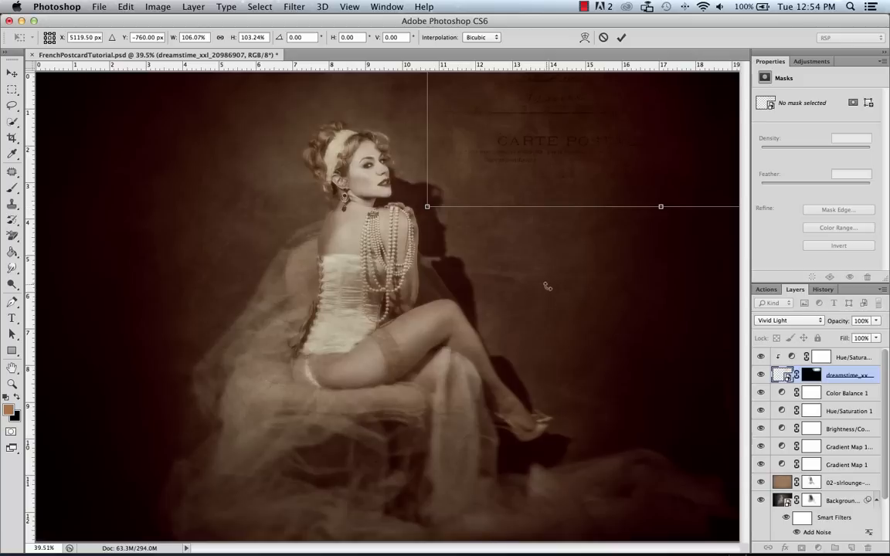
key("Return")
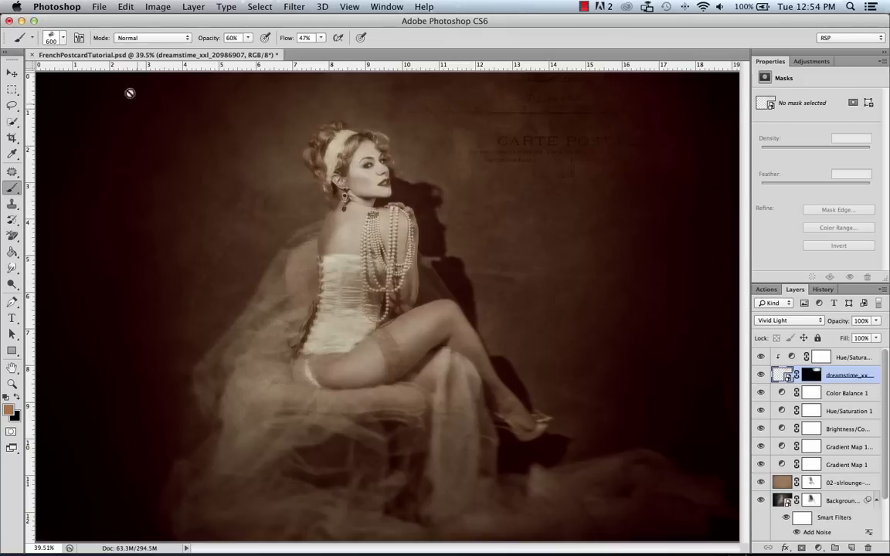
Step: Place dreamstime_xl_32909006.jpg from the French Postcard folder directly above the masked postcard layer
left_click(99, 7)
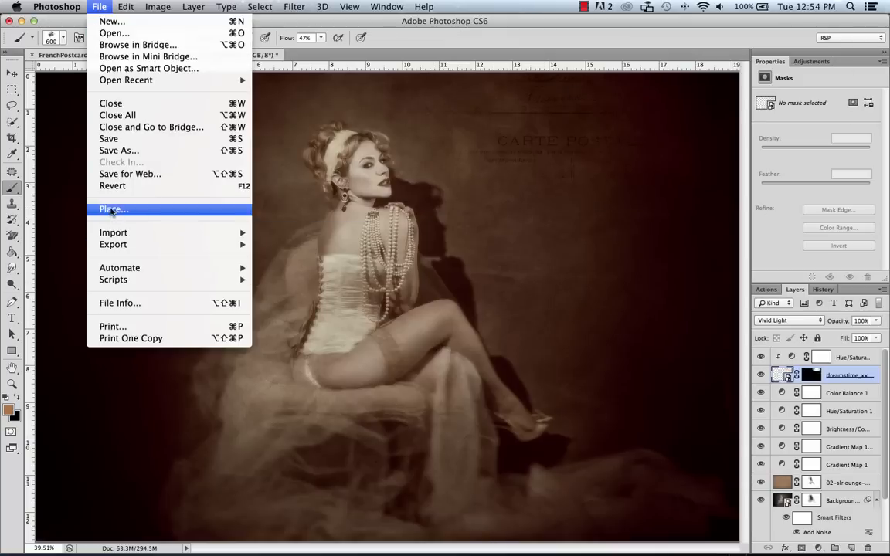
left_click(116, 207)
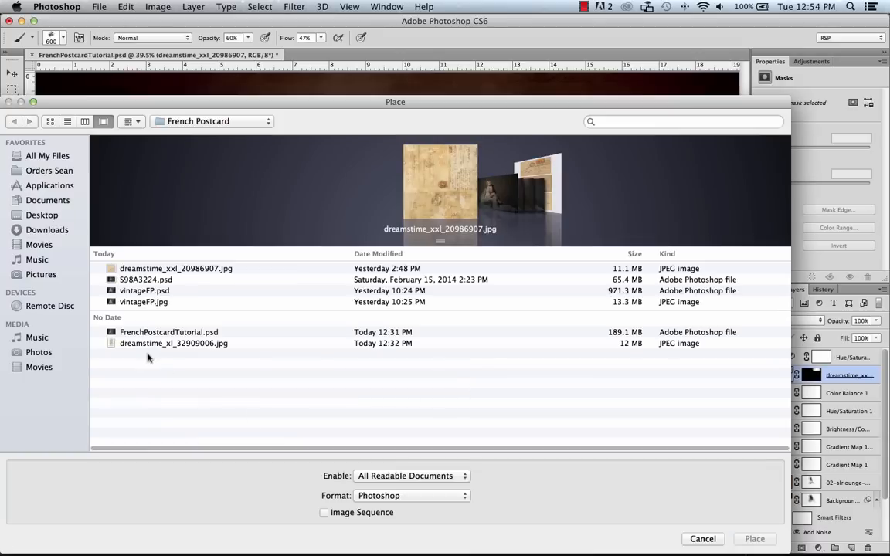
left_click(147, 343)
left_click(750, 539)
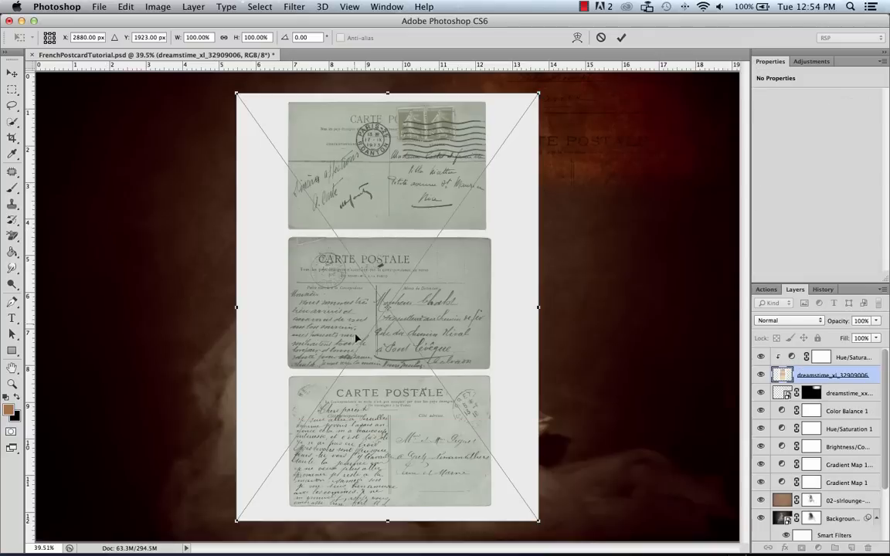
Step: Scale the placed three-postcard image to about 162% and move it so its lowest card lies over the seated woman
left_click_drag(355, 337, 221, 224)
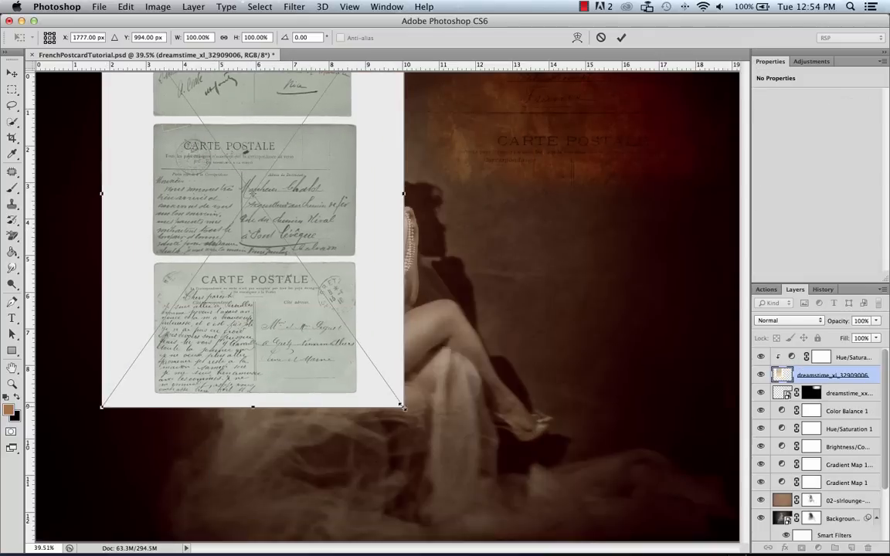
left_click_drag(402, 404, 814, 534)
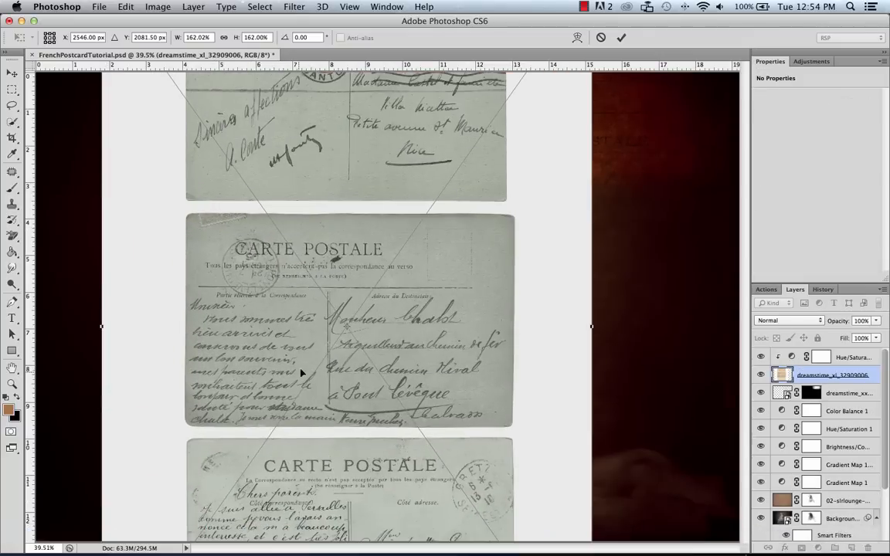
left_click_drag(341, 376, 338, 443)
left_click_drag(342, 253, 340, 128)
left_click_drag(337, 351, 338, 224)
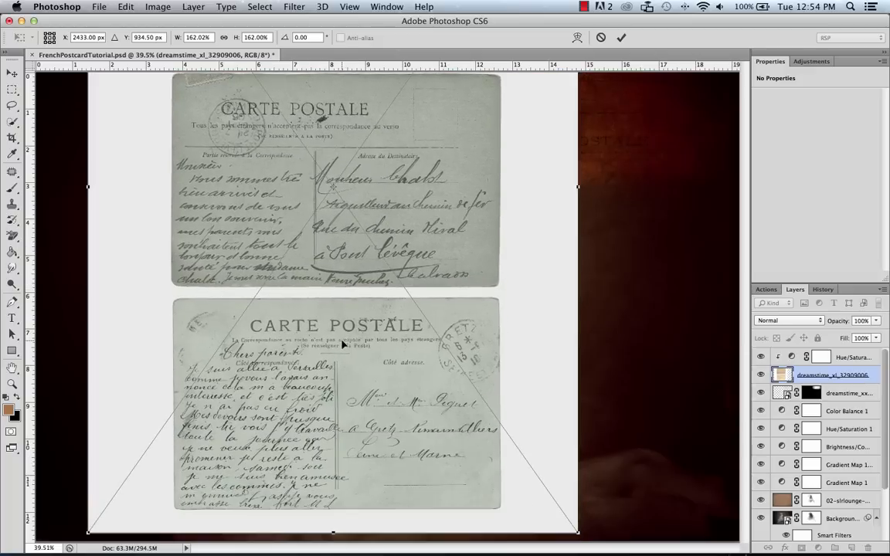
left_click_drag(343, 344, 317, 299)
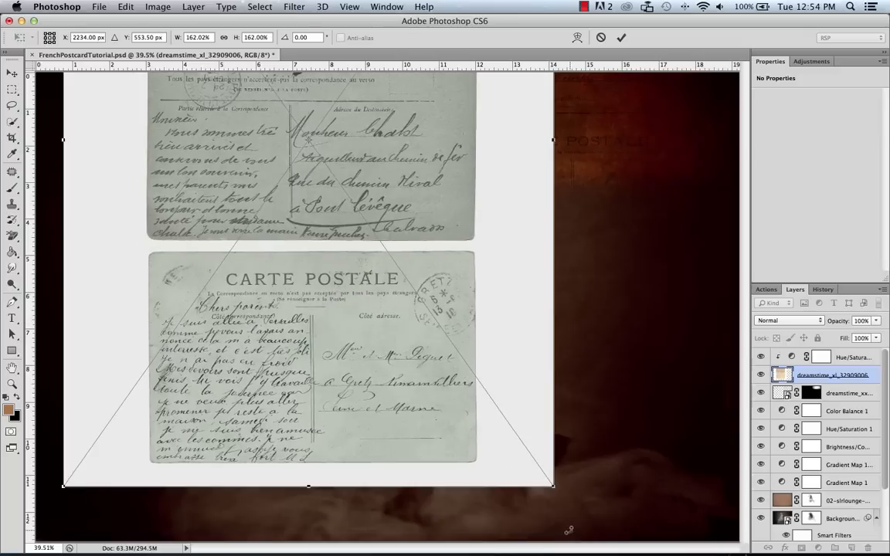
Step: Enlarge the placed postcards to about 198%, rotated to about -8.91°, and move their layer to the top of the stack
left_click_drag(568, 495, 723, 505)
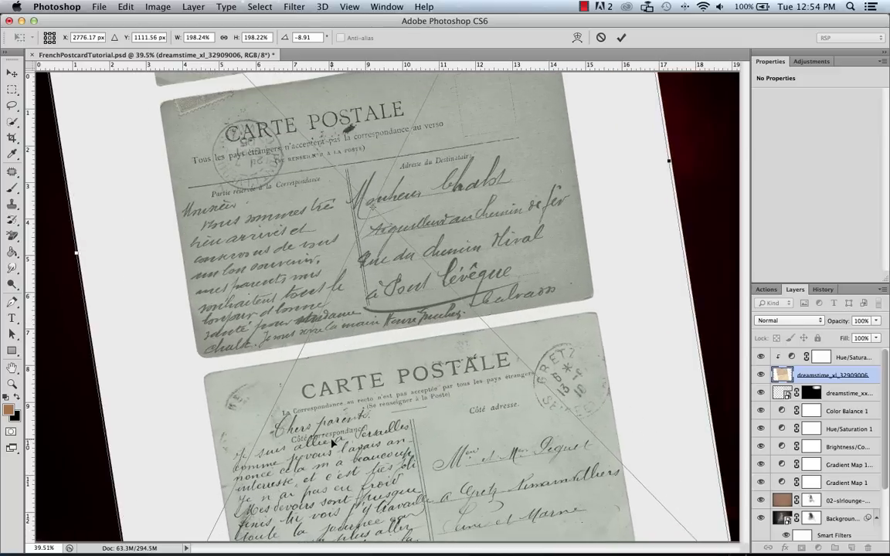
left_click_drag(333, 441, 341, 394)
key("Return")
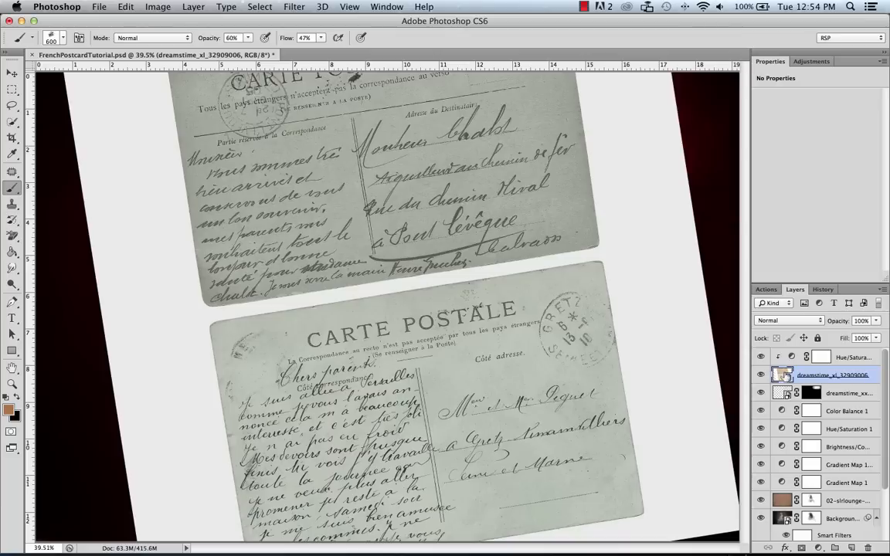
left_click_drag(786, 375, 803, 354)
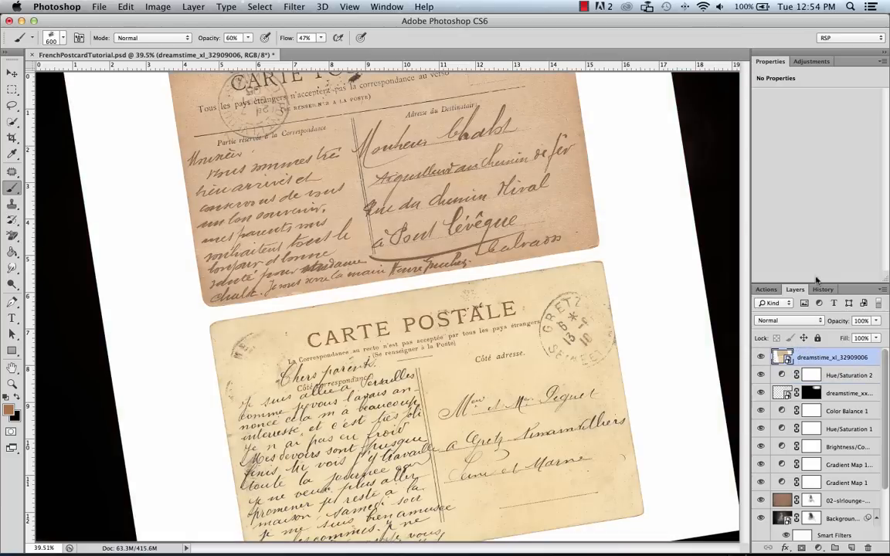
Step: Set the enlarged postcards layer to Multiply and move it so the CARTE POSTALE card covers the woman's lap and the tulle
left_click(789, 320)
left_click(780, 356)
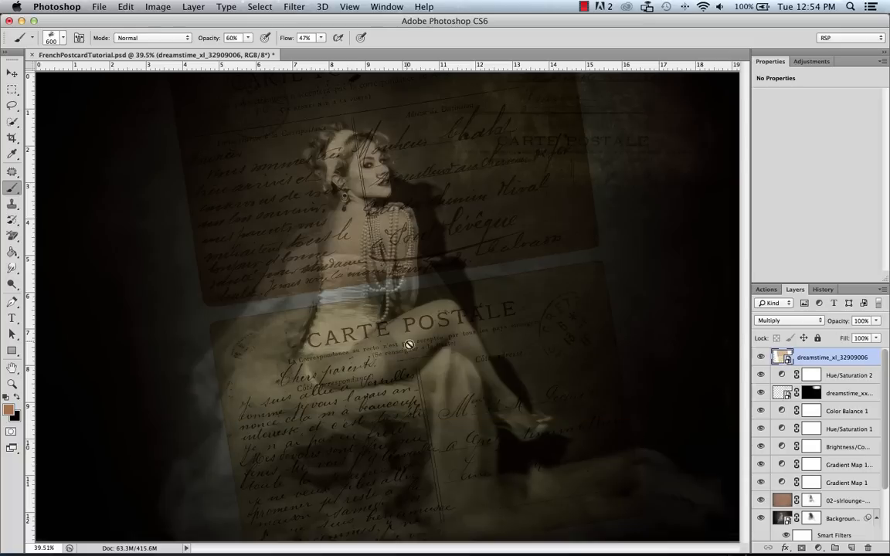
key("v")
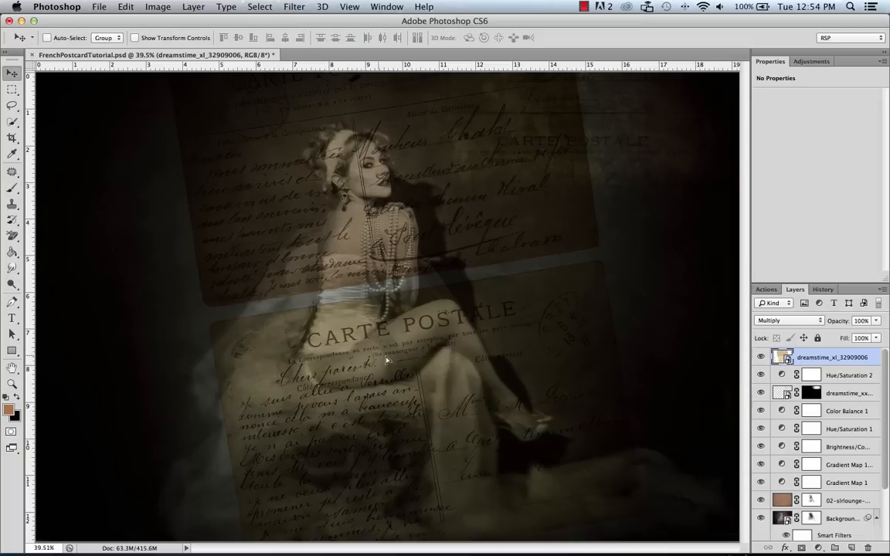
left_click_drag(386, 360, 139, 461)
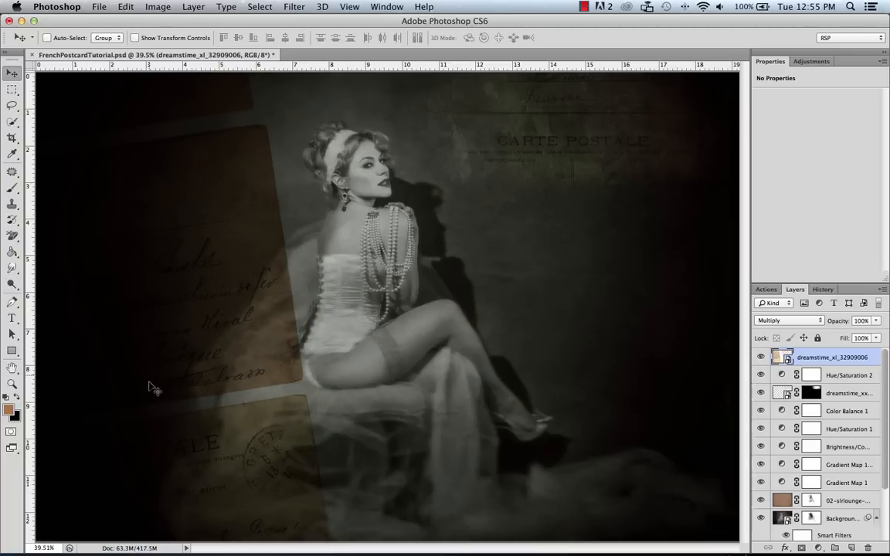
left_click_drag(153, 389, 334, 223)
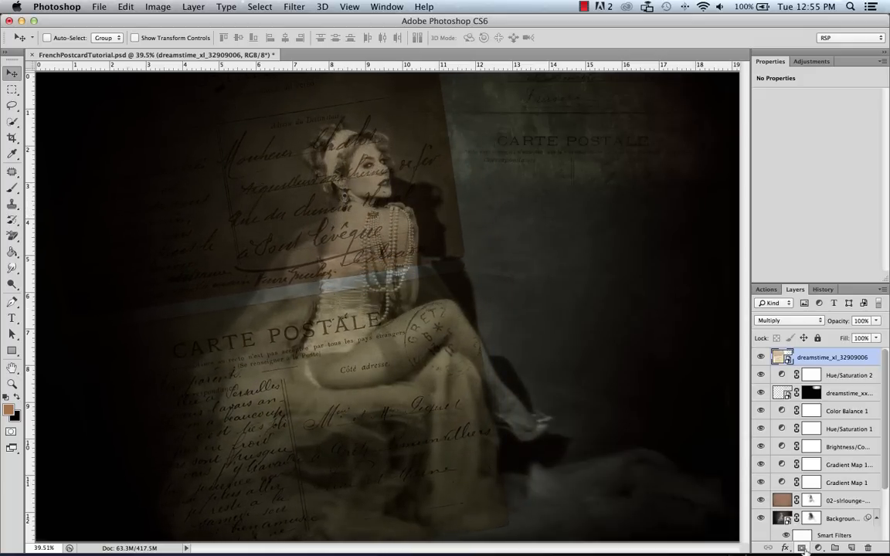
Step: Add a black mask to the postcards layer and reveal its lettering over the tulle behind the woman using a 1000 px white textured brush
left_click(801, 548, "alt")
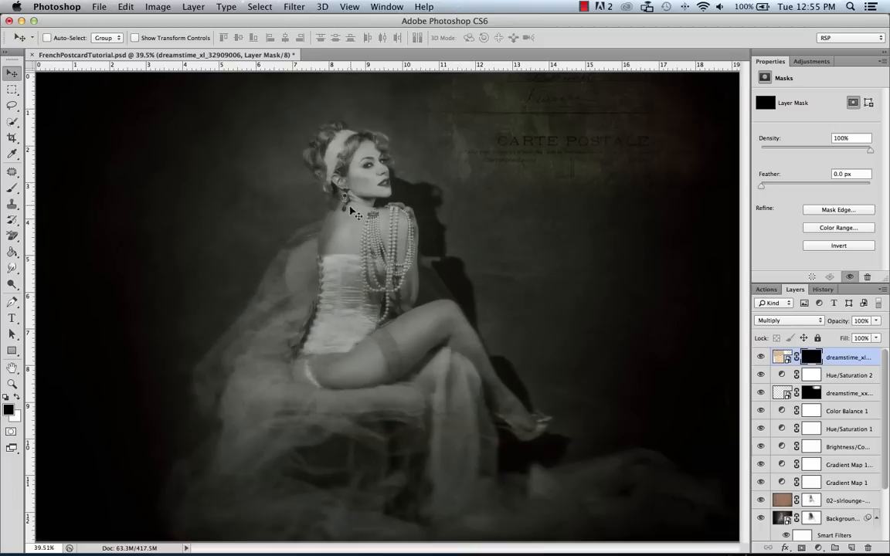
key("b")
key("bracketright")
key("bracketright")
key("bracketright")
key("x")
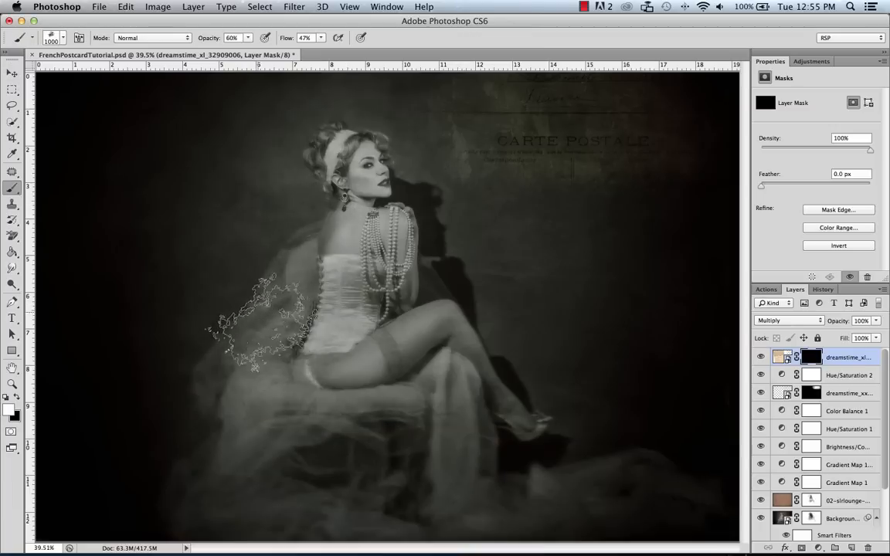
mouse_move(219, 277)
left_mouse_down()
mouse_move(192, 373)
mouse_move(246, 406)
mouse_move(219, 332)
mouse_move(208, 345)
mouse_move(204, 411)
mouse_move(207, 295)
mouse_move(181, 383)
mouse_move(201, 301)
mouse_move(139, 274)
mouse_move(232, 513)
left_mouse_up()
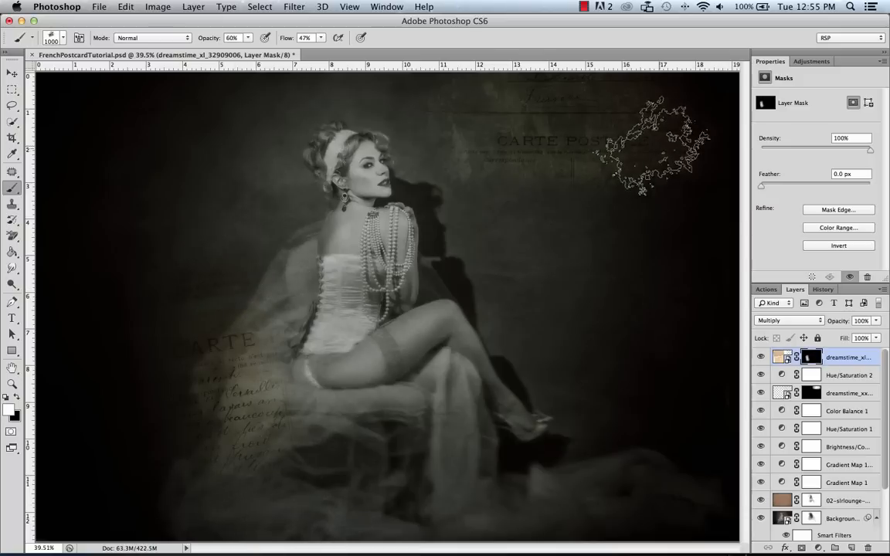
mouse_move(182, 398)
left_mouse_down()
mouse_move(127, 266)
mouse_move(207, 312)
mouse_move(255, 266)
mouse_move(263, 320)
left_mouse_up()
Step: Paint black on the postcards mask at 70% brush opacity, varying the brush size, to fade the CARTE heading and the handwriting's edges
key("bracketleft")
key("bracketleft")
key("bracketleft")
key("bracketleft")
key("bracketleft")
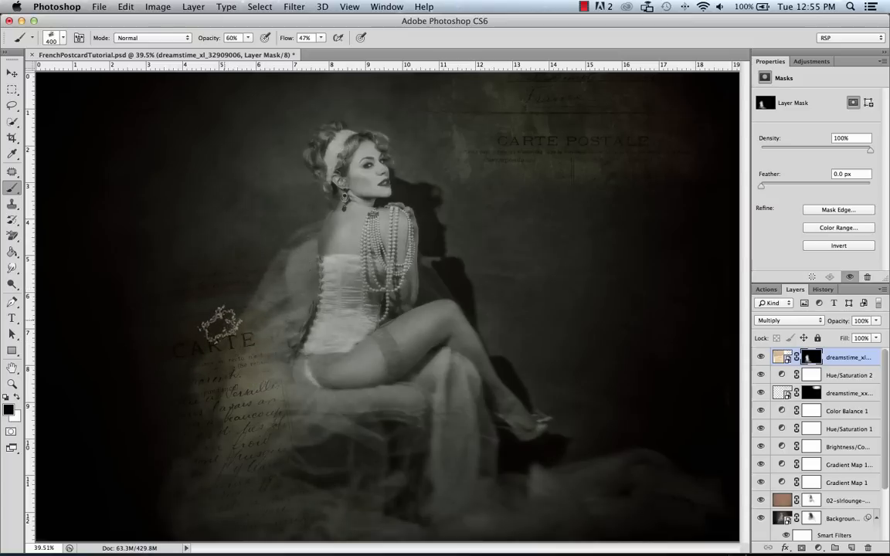
key("bracketright")
key("bracketright")
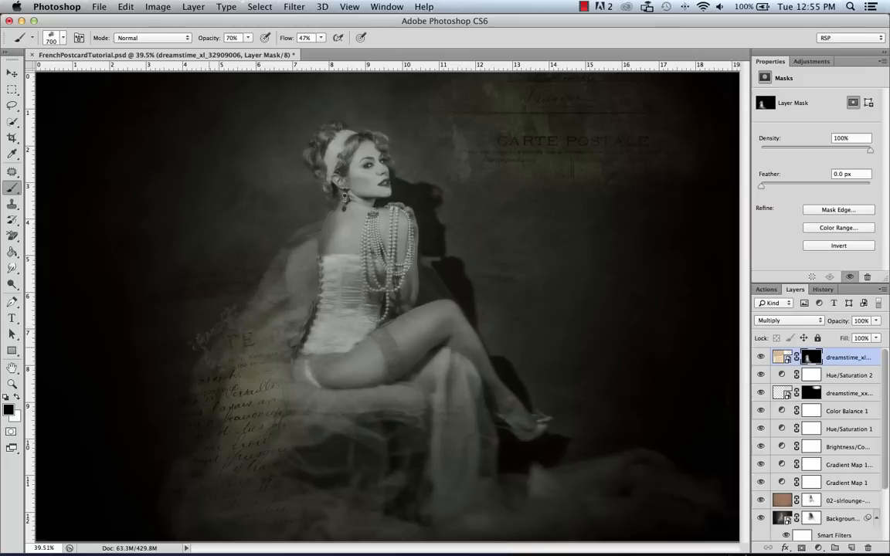
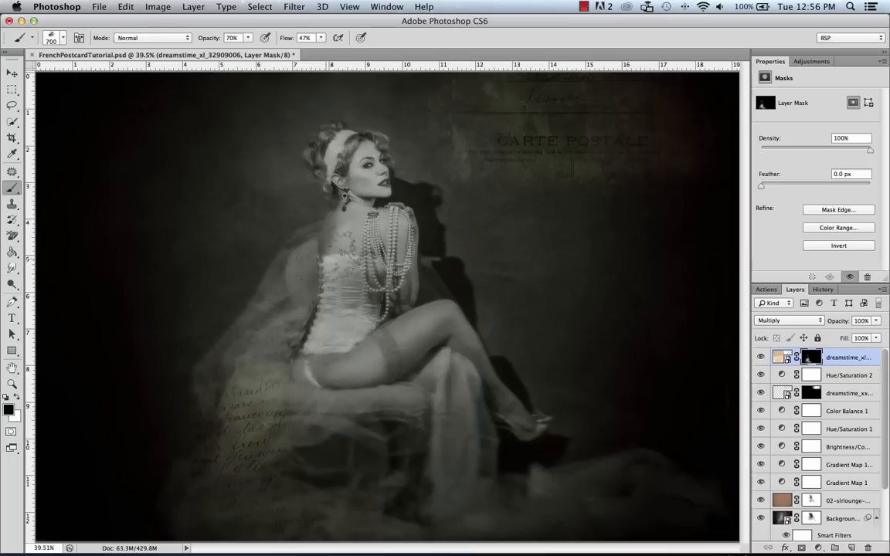
key("bracketleft")
key("bracketleft")
key("bracketleft")
key("bracketleft")
key("bracketleft")
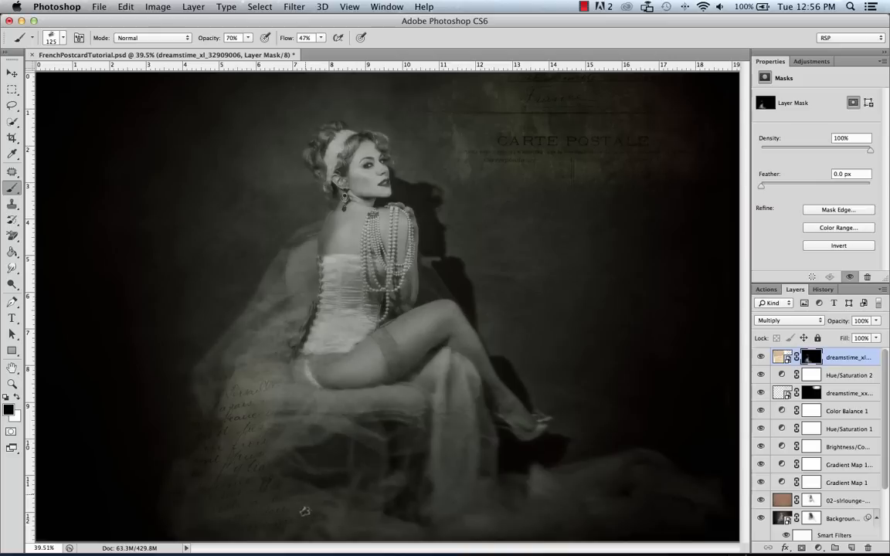
key("bracketright")
key("bracketright")
key("bracketright")
key("bracketright")
key("bracketright")
Step: Clip the Hue/Saturation 2 adjustment to the masked postcard layer below it and compare the image with and without the top postcards layer
left_click(761, 375)
left_click(761, 375)
left_click(829, 380, "alt")
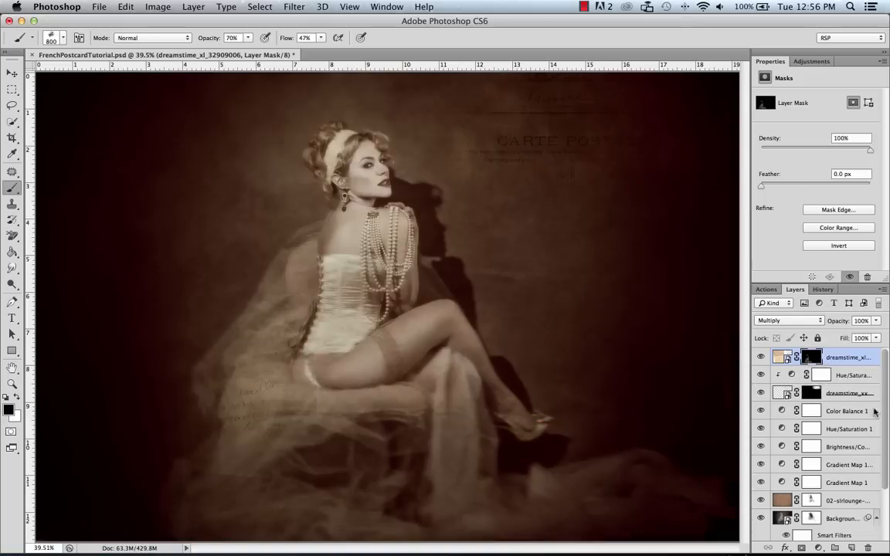
left_click(762, 356)
left_click(761, 357)
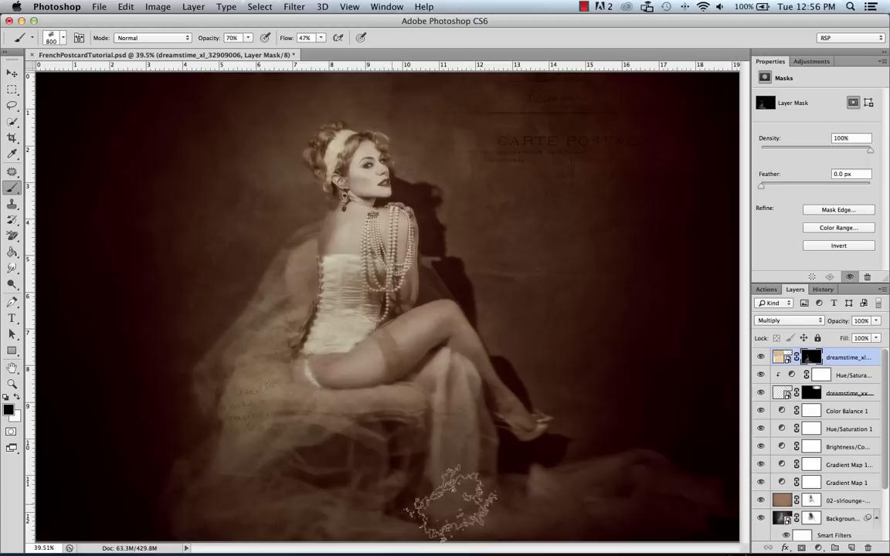
Step: Place dreamstime_xxl_20986907.jpg from the French Postcard folder as the top layer
left_click(99, 7)
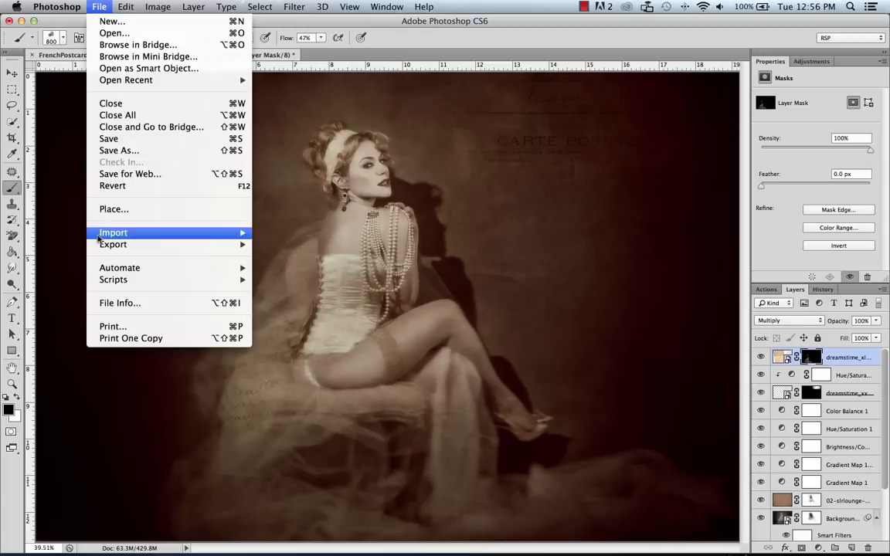
left_click(108, 209)
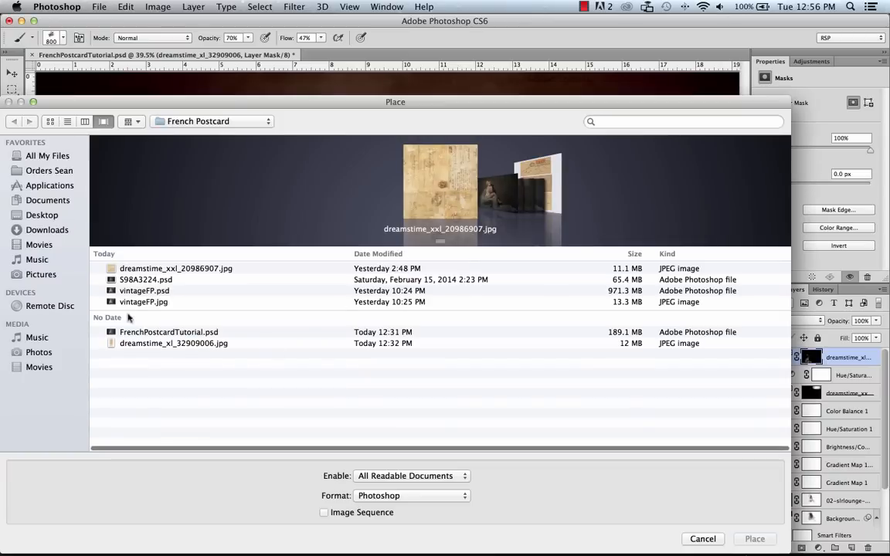
left_click(175, 269)
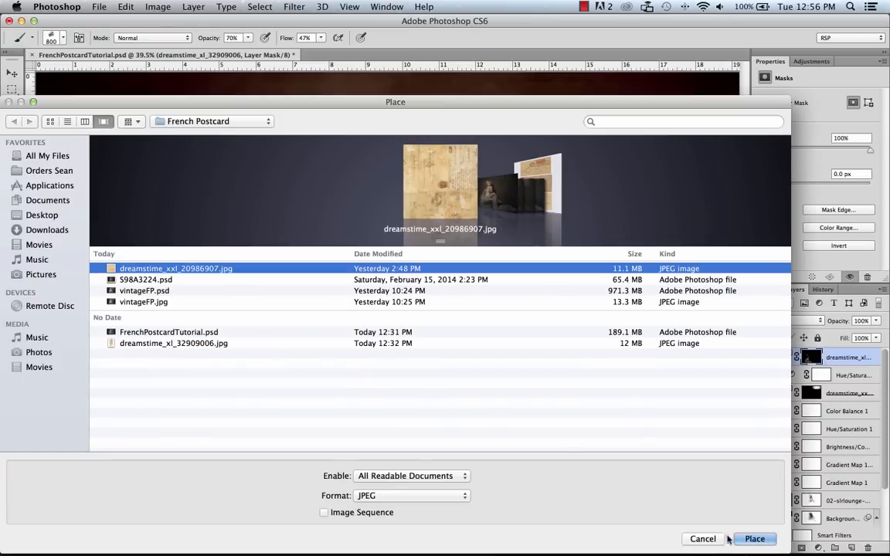
key("Return")
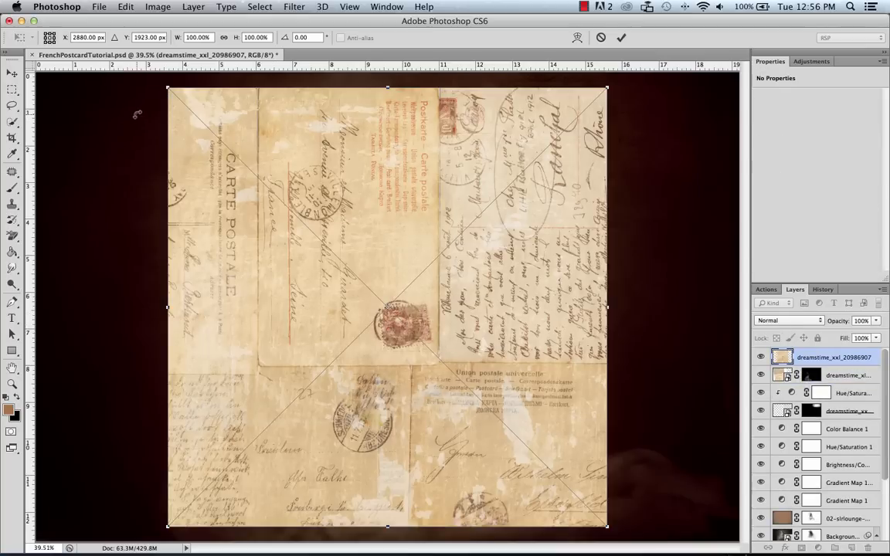
Step: Rotate the placed postcard collage to about 80.25° and move it so the Ranchal handwriting fills the image's upper-left corner
left_click_drag(131, 115, 418, 244)
left_click_drag(328, 408, 3, 142)
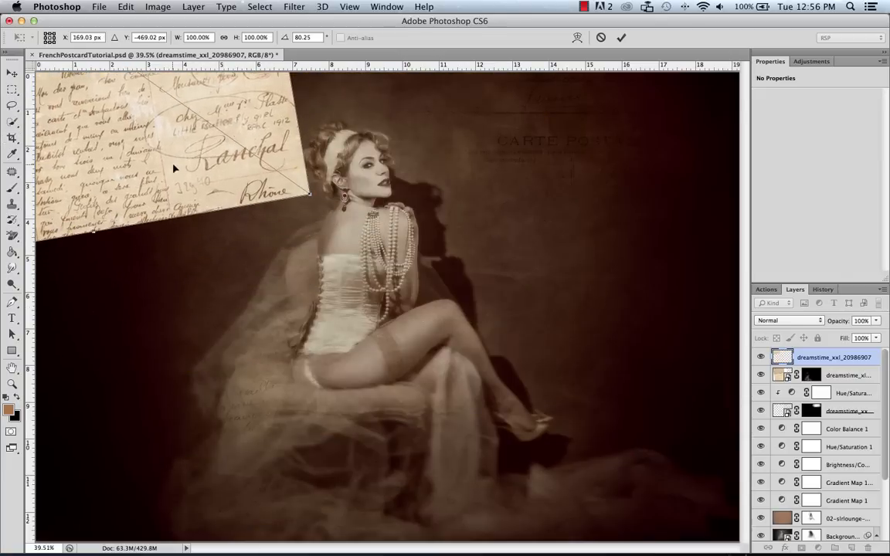
left_click_drag(173, 167, 149, 222)
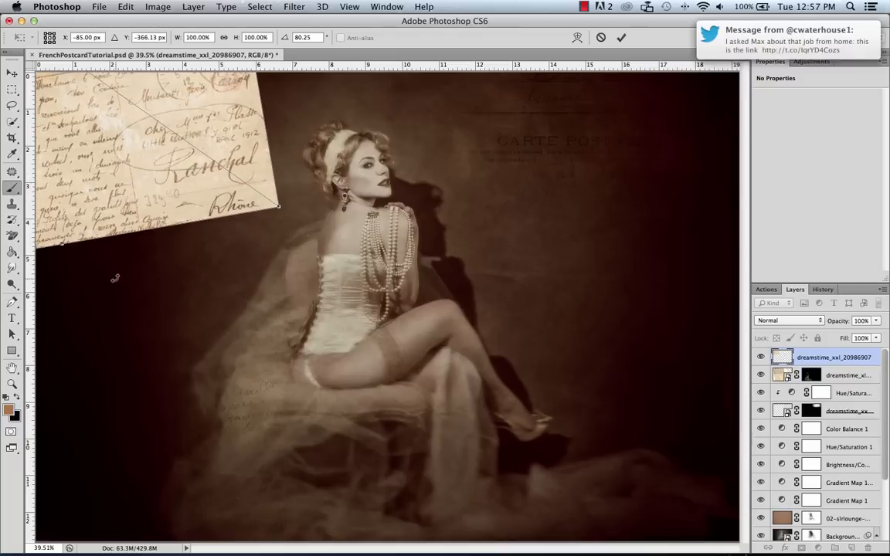
key("Return")
Step: Try the Multiply, Color Burn, Color Dodge and Linear Dodge (Add) blend modes on the rotated postcard collage
left_click(777, 320)
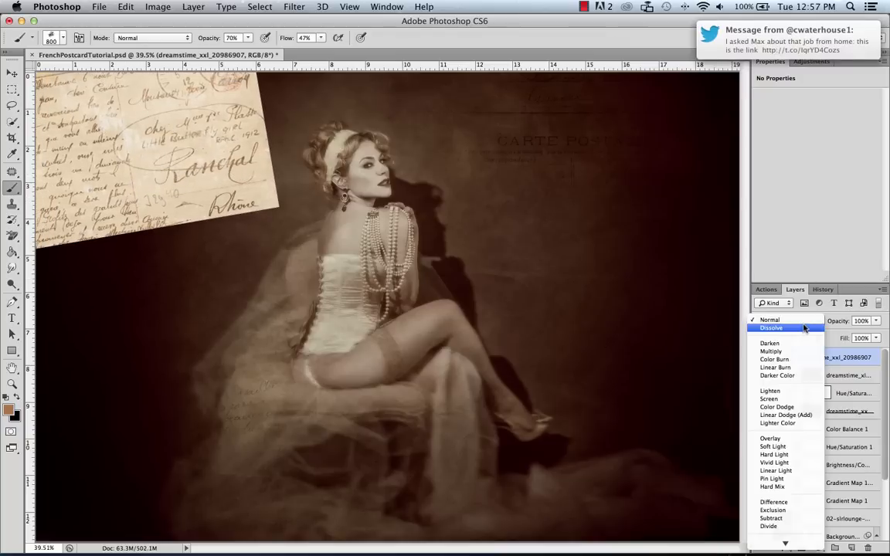
left_click(774, 352)
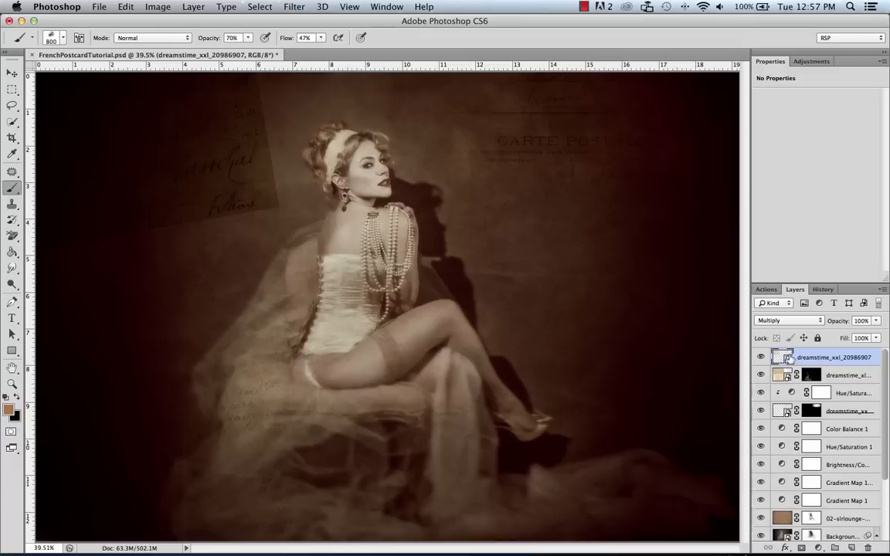
left_click(780, 320)
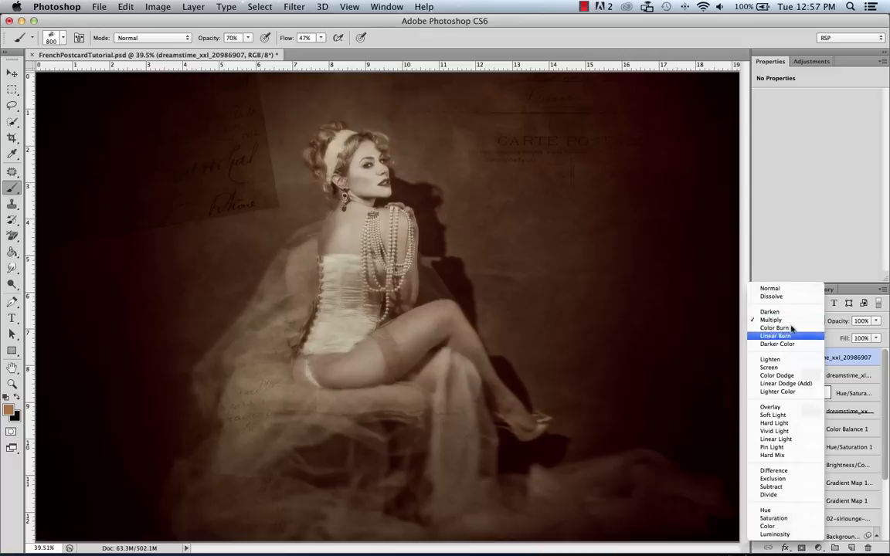
left_click(784, 329)
left_click(780, 320)
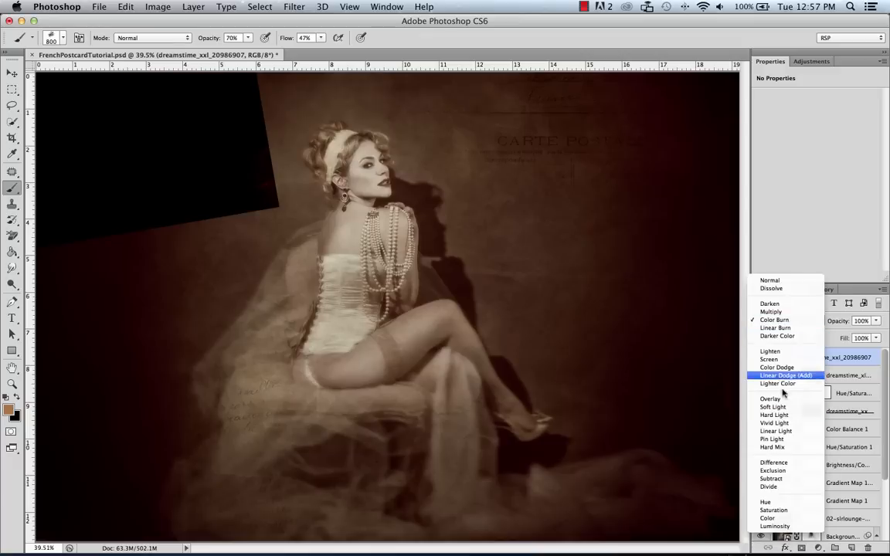
left_click(781, 368)
left_click(791, 321)
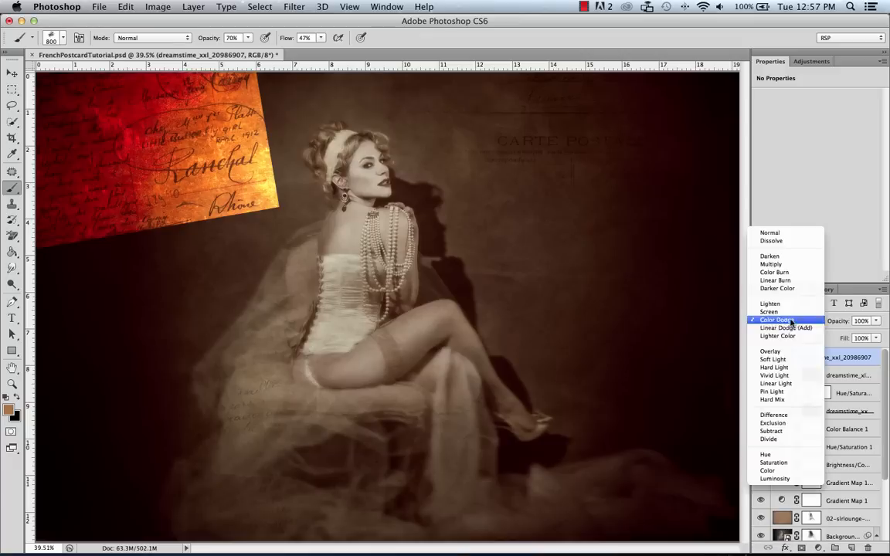
left_click(785, 328)
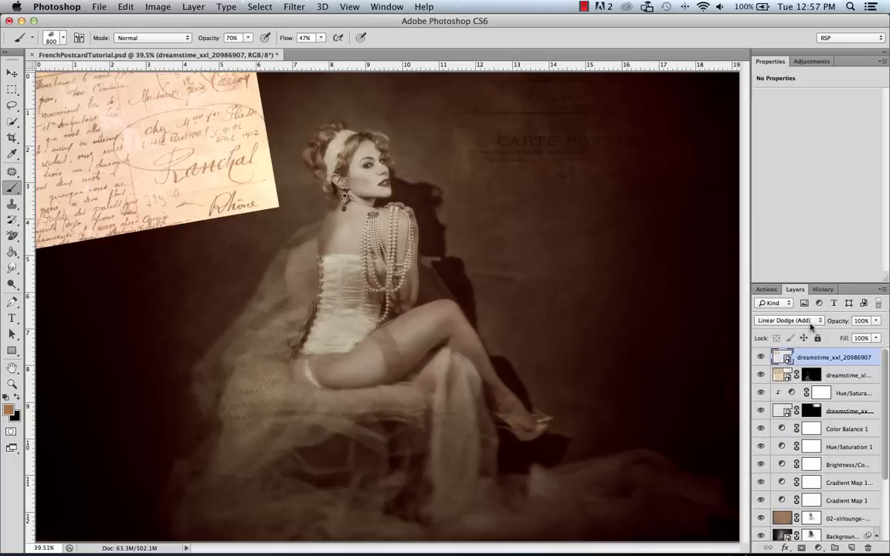
Step: Set the rotated postcard collage's blend mode to Soft Light
left_click(792, 320)
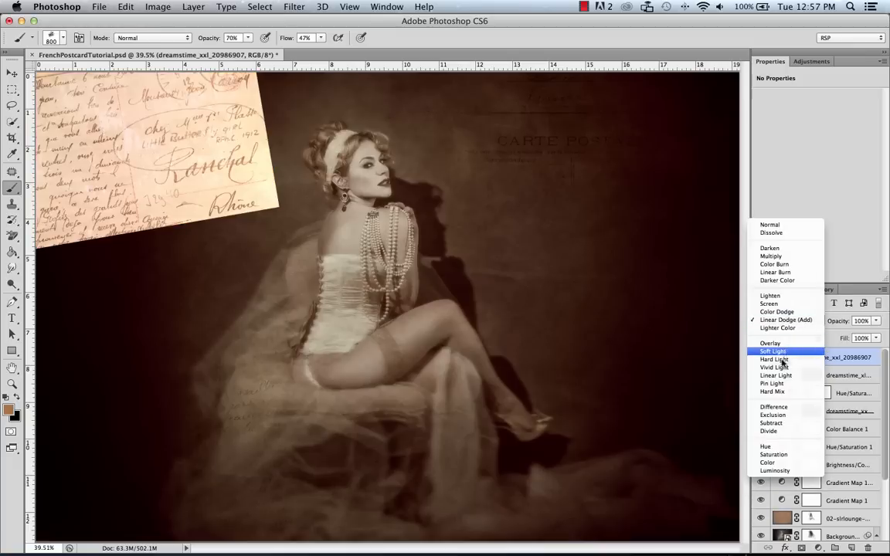
left_click(781, 353)
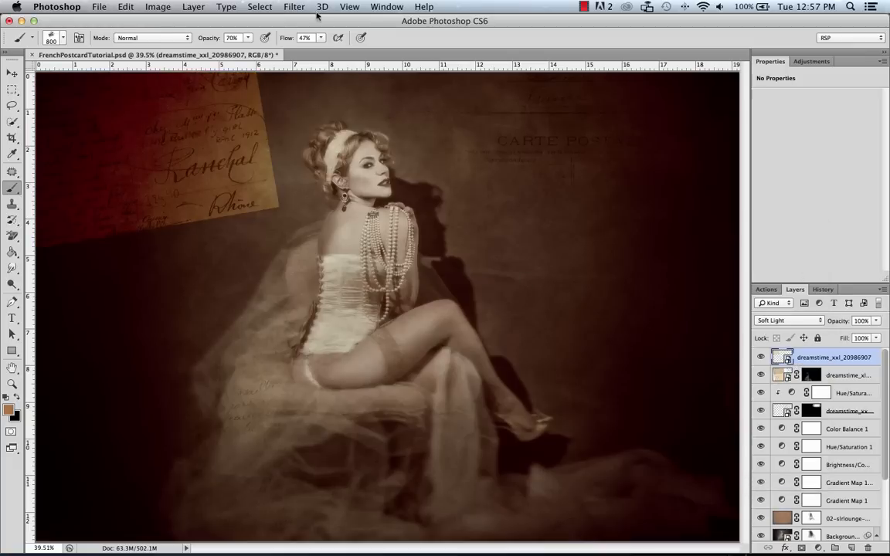
left_click(162, 8)
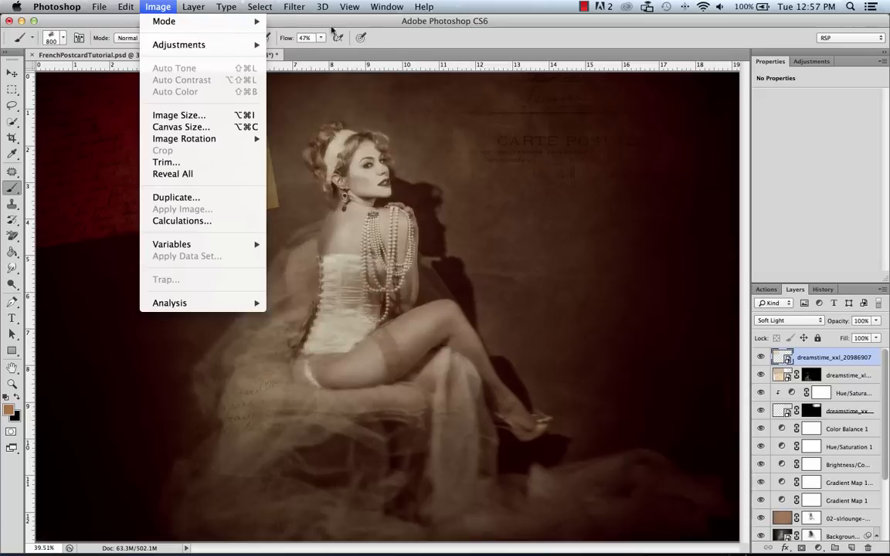
left_click(358, 28)
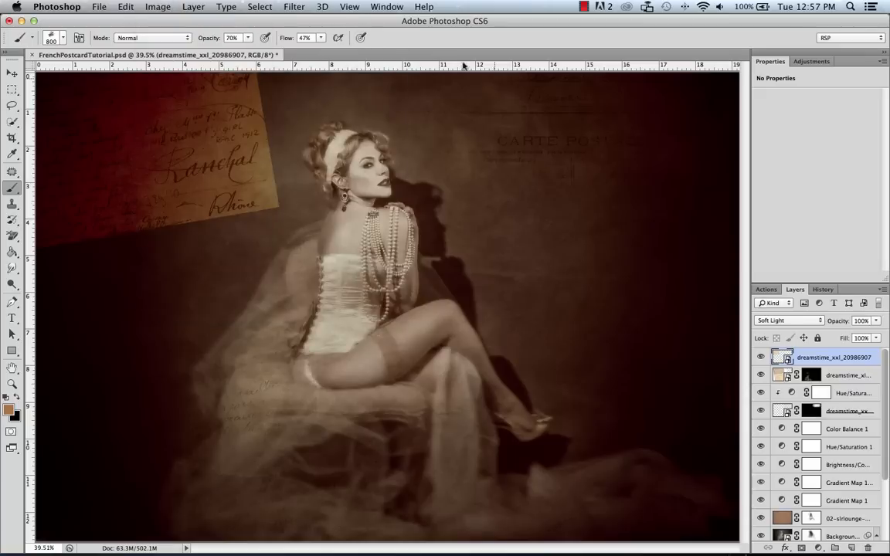
Step: Add a Hue/Saturation adjustment clipped to the postcard collage, with hue +14, saturation -73 and lightness about -31
left_click(807, 65)
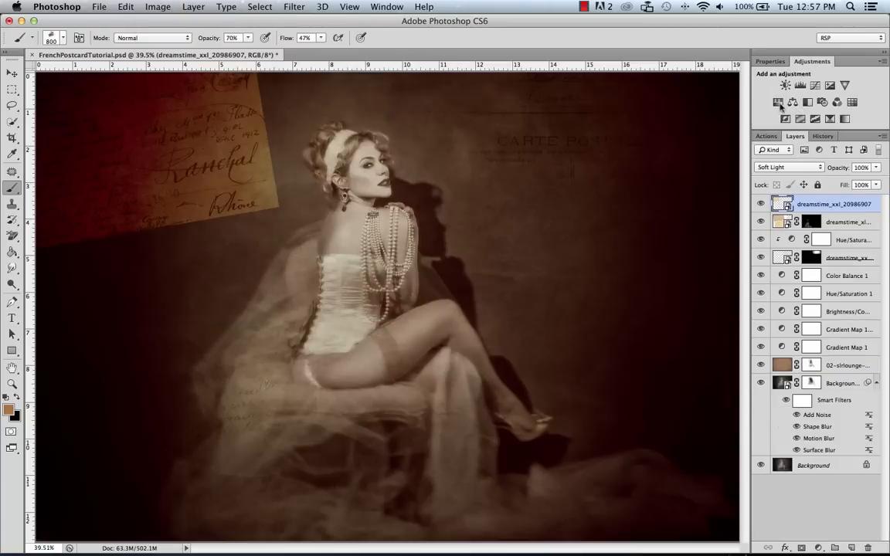
left_click(778, 103)
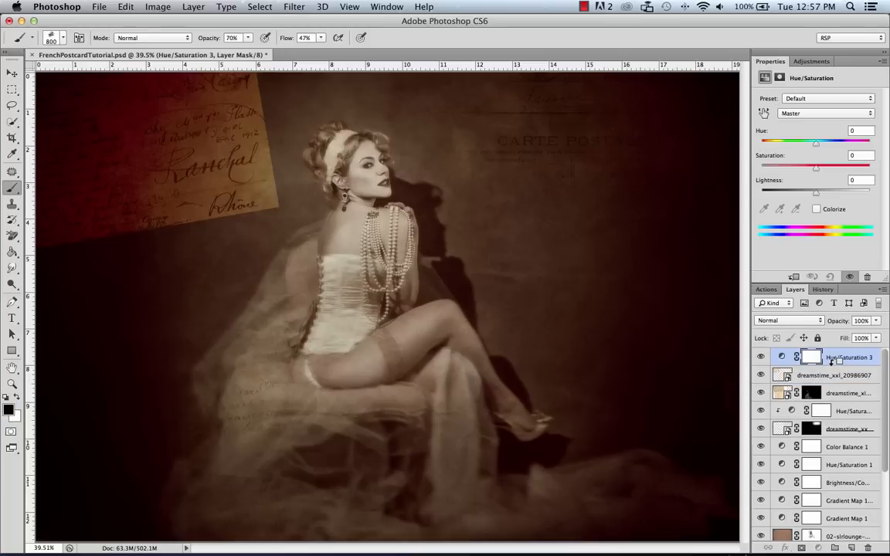
left_click(833, 361, "alt")
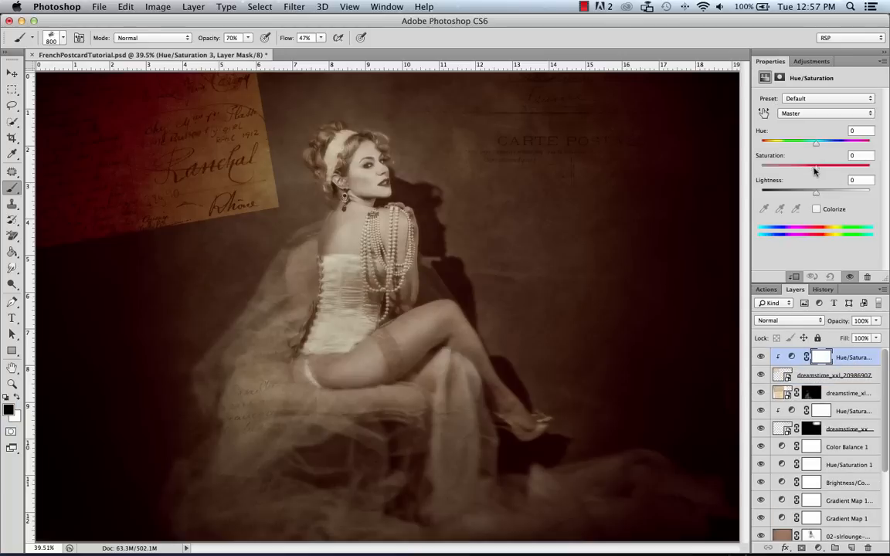
left_click_drag(814, 167, 796, 168)
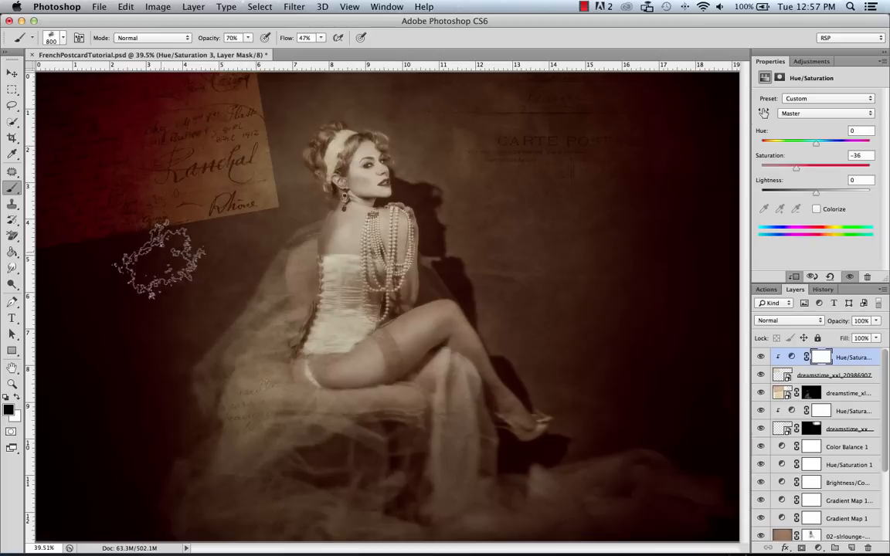
left_click_drag(798, 169, 775, 168)
left_click_drag(816, 192, 798, 194)
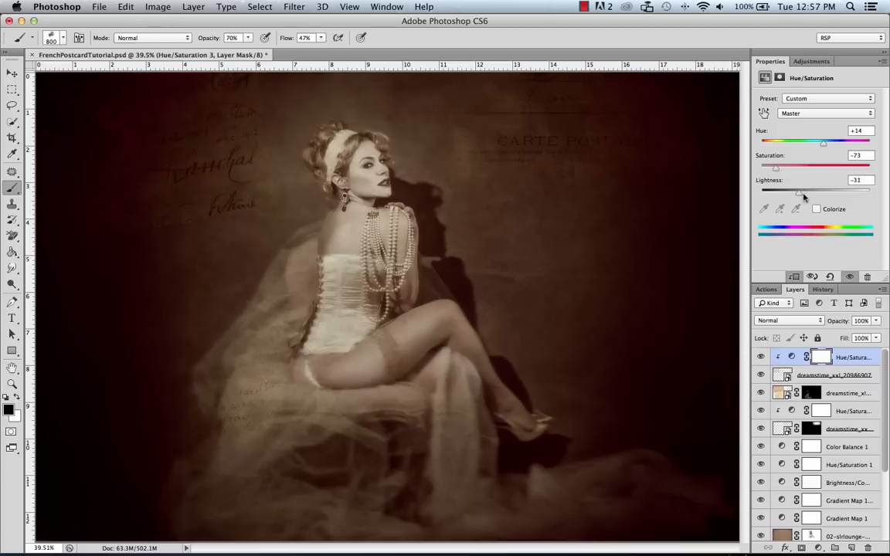
Step: Hide the rotated postcard collage with a black layer mask and paint its Ranchal handwriting back in white using the grunge brush at 1300 px
left_click(801, 378)
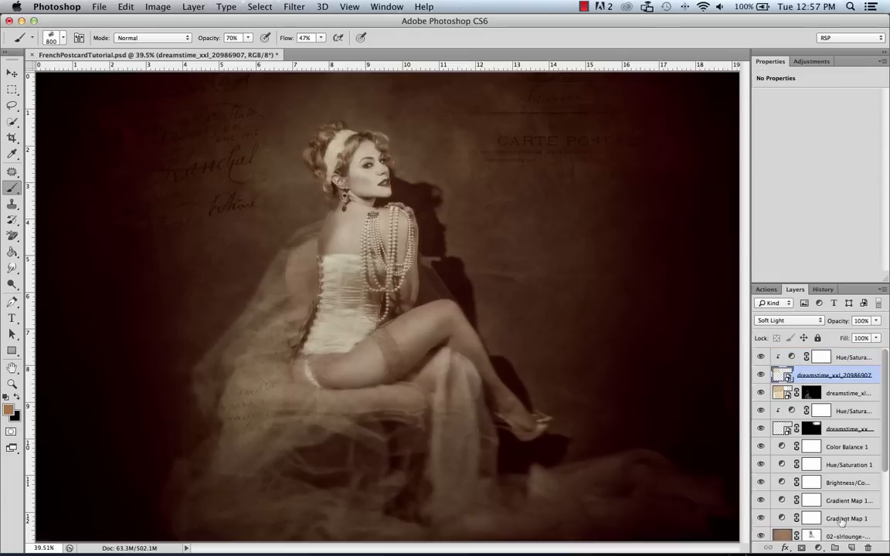
left_click(803, 548, "alt")
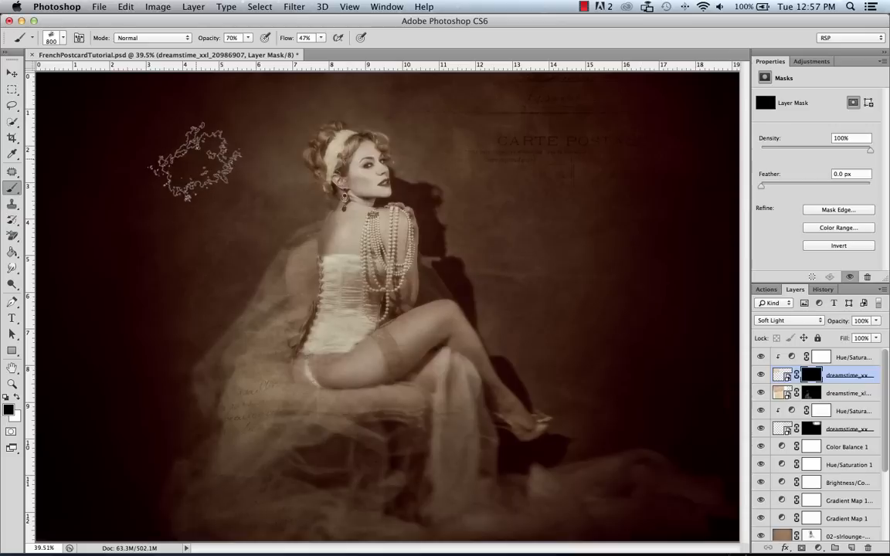
key("bracketright")
key("bracketright")
key("bracketright")
key("bracketright")
key("bracketright")
key("x")
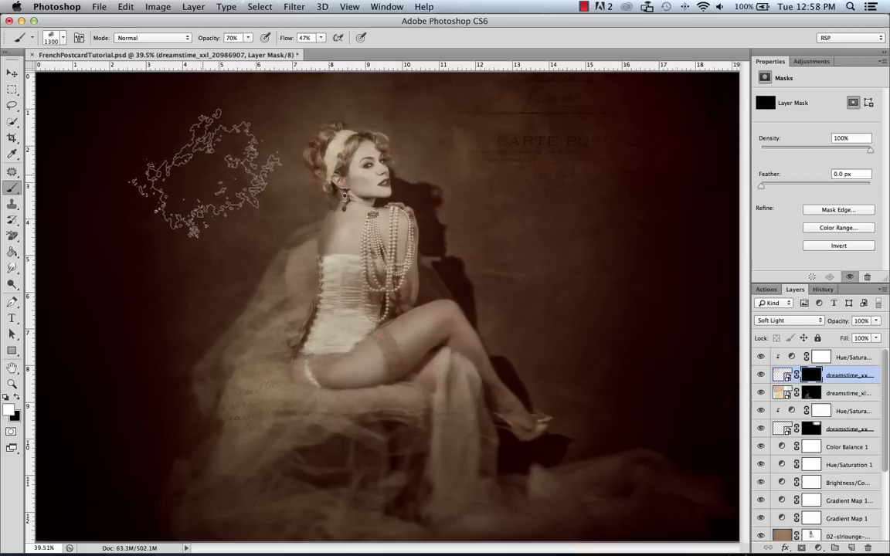
mouse_move(204, 171)
left_mouse_down()
mouse_move(159, 153)
mouse_move(183, 175)
mouse_move(160, 262)
mouse_move(124, 190)
mouse_move(215, 267)
mouse_move(168, 167)
mouse_move(117, 249)
left_mouse_up()
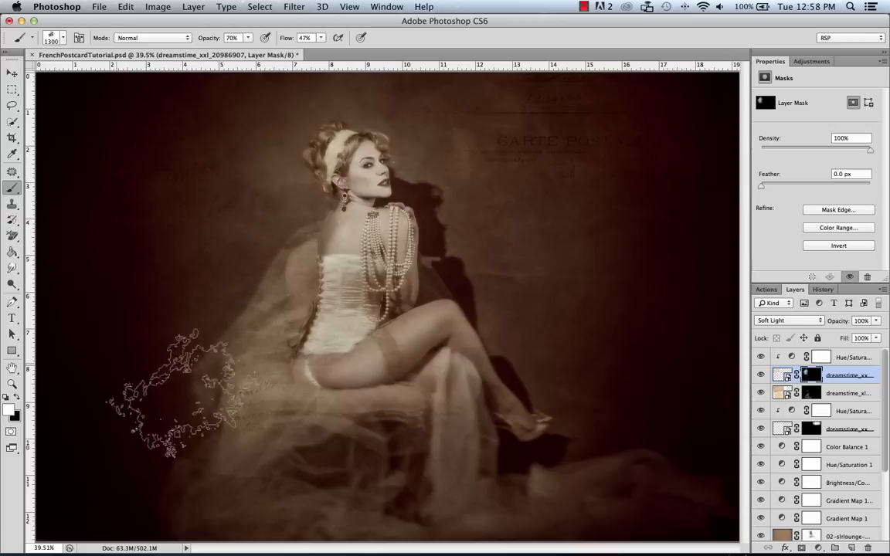
mouse_move(170, 392)
left_mouse_down()
mouse_move(227, 258)
mouse_move(100, 312)
left_mouse_up()
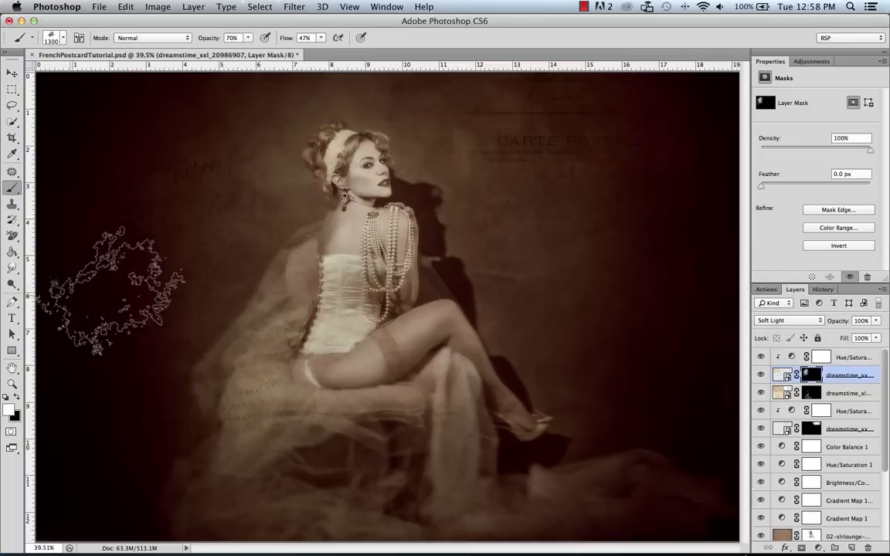
Step: Place dreamstime_xxl_20986907.jpg again, rotated about 90° counterclockwise and positioned over the area to the right of the seated woman
left_click(92, 7)
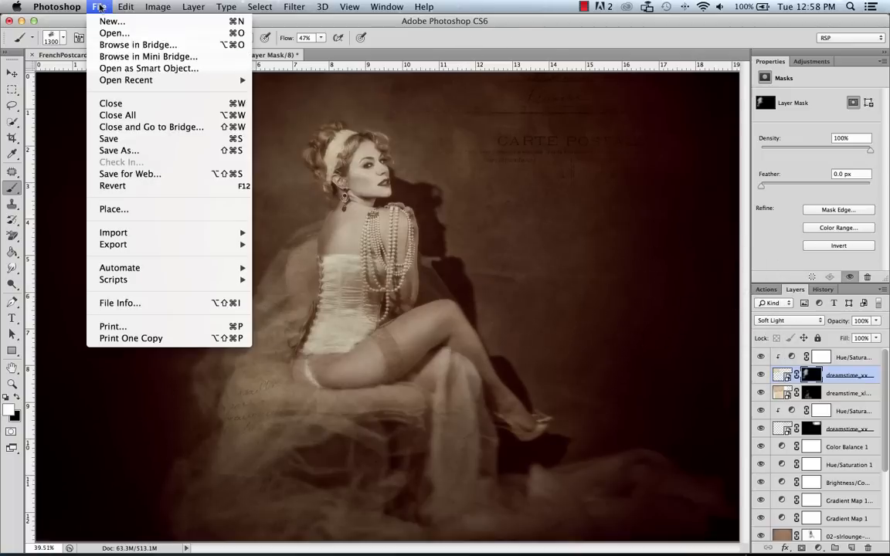
left_click(110, 205)
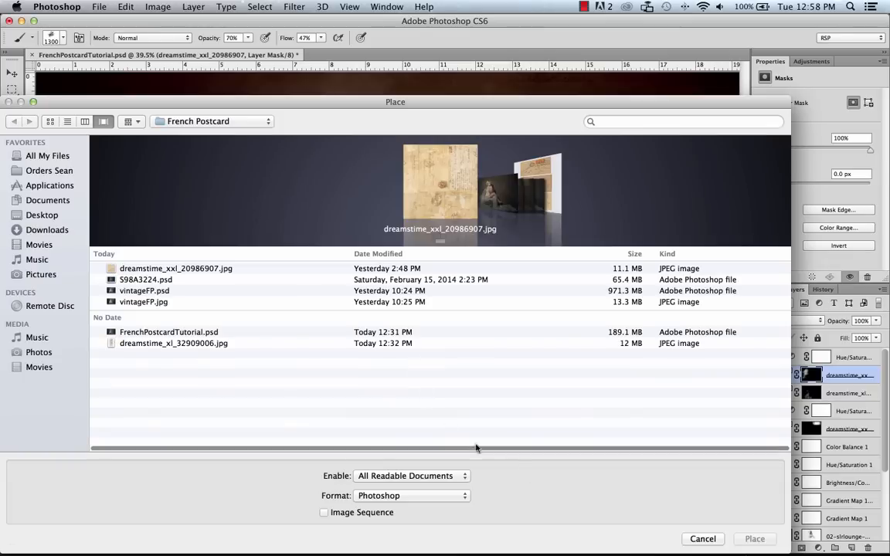
left_click(154, 268)
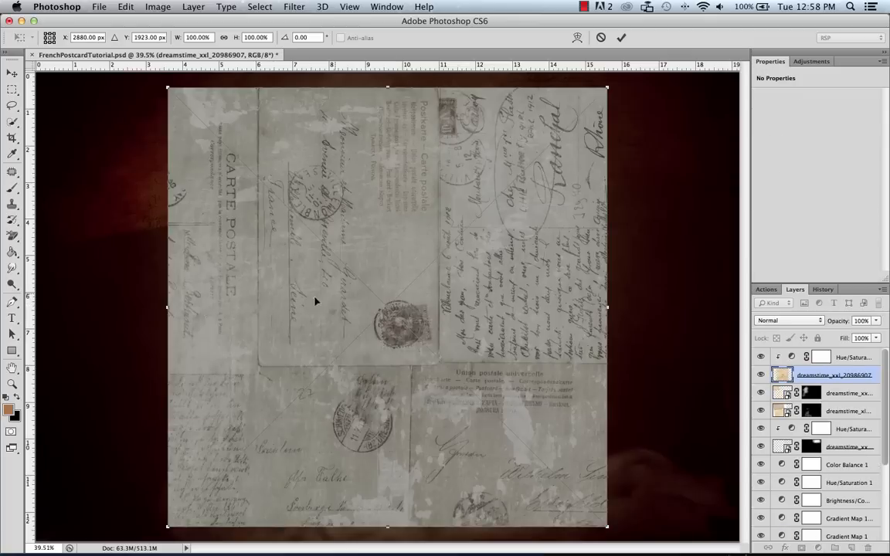
left_click_drag(334, 296, 437, 304)
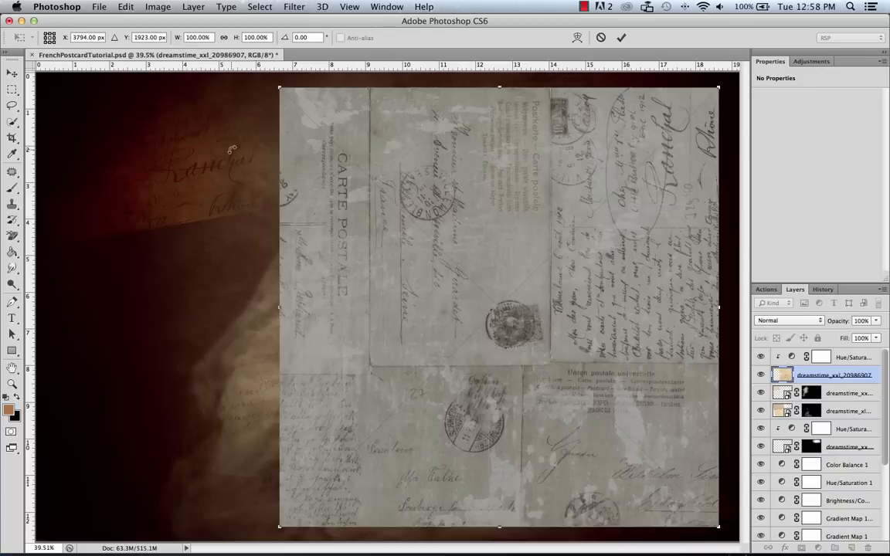
left_click_drag(199, 186, 388, 486)
left_click_drag(452, 401, 660, 354)
key("Return")
Step: Try clipping Hue/Saturation 3 to the newly placed collage and the earlier handwriting collage to the texture layer beneath it
mouse_move(789, 376)
left_mouse_down()
mouse_move(791, 350)
mouse_move(813, 386)
mouse_move(784, 362)
mouse_move(788, 351)
mouse_move(786, 384)
left_mouse_up()
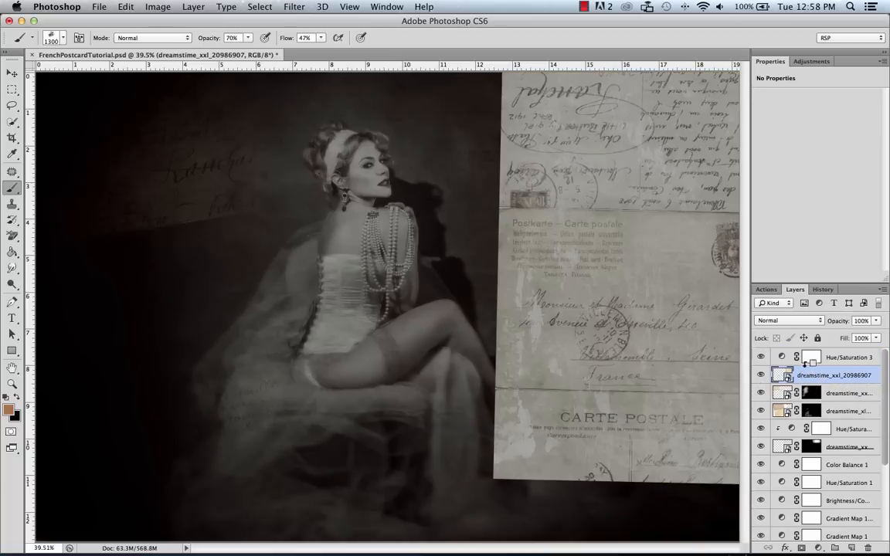
left_click(808, 360, "alt")
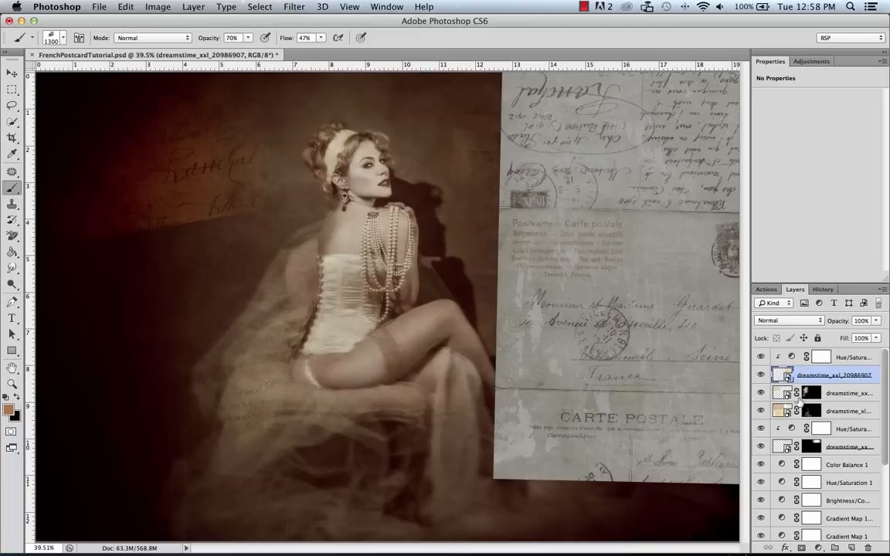
left_click(804, 401, "alt")
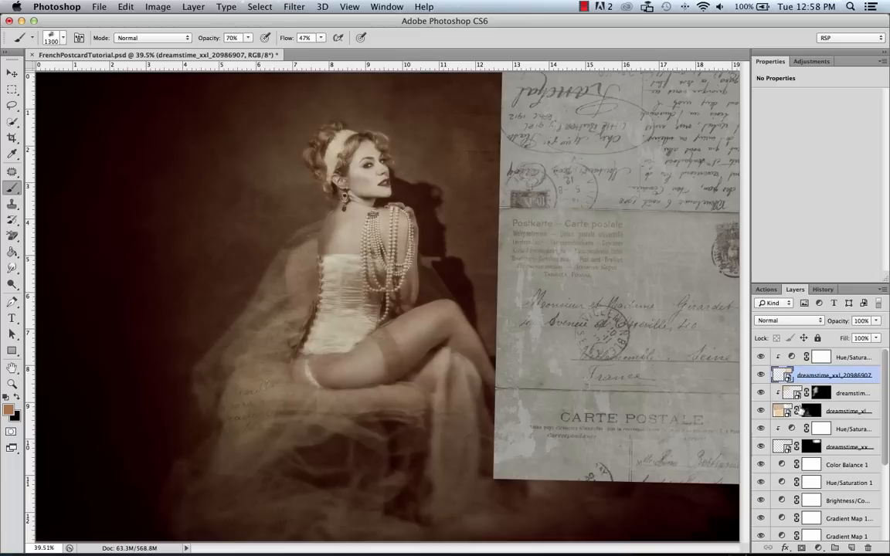
key("super+alt+z")
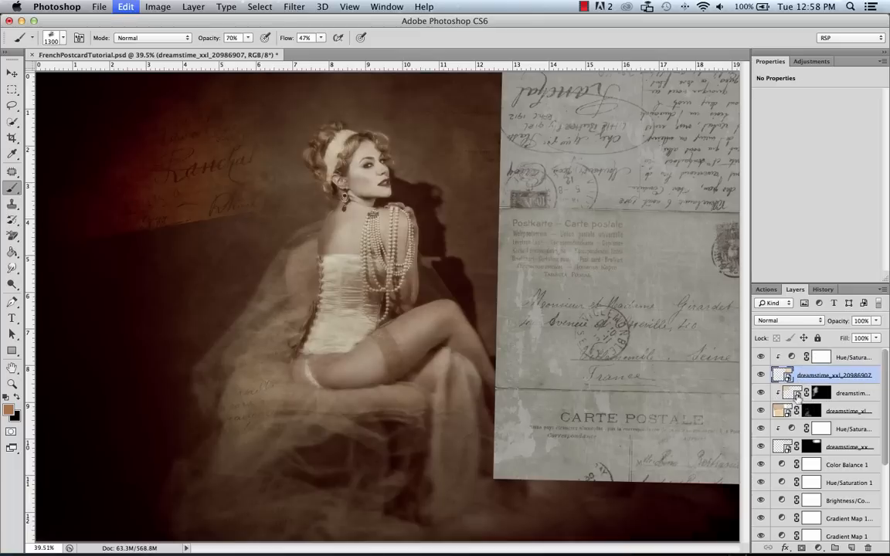
key("super+alt+z")
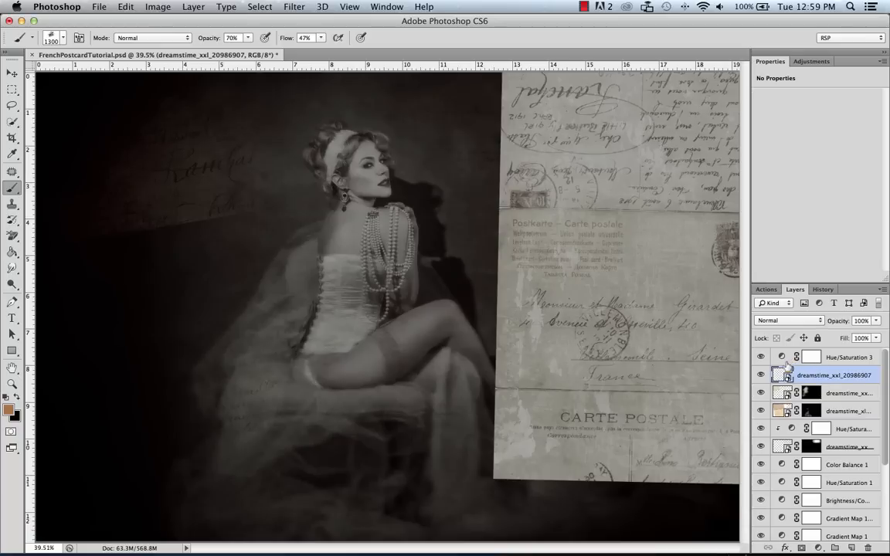
Step: Move Hue/Saturation 3 beneath the newly placed collage and clip it to the masked handwriting collage
left_click_drag(781, 359, 797, 390)
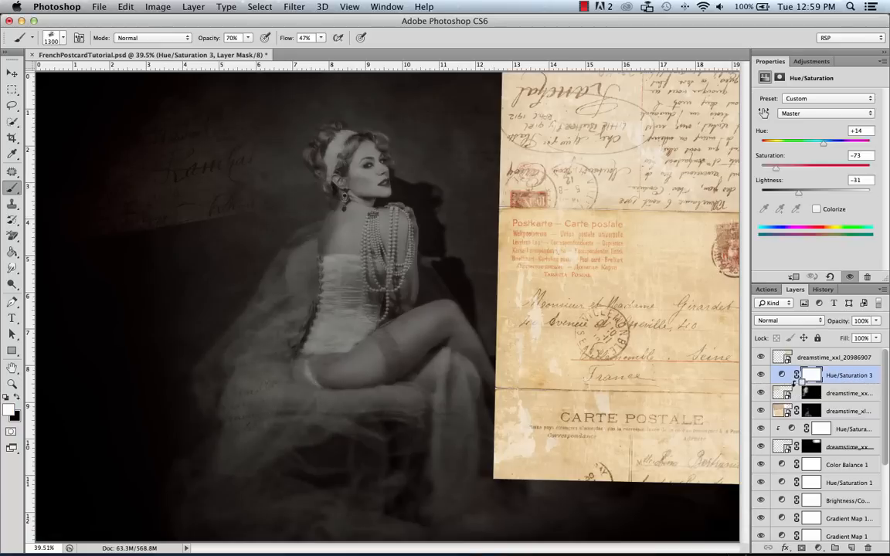
left_click(797, 383, "alt")
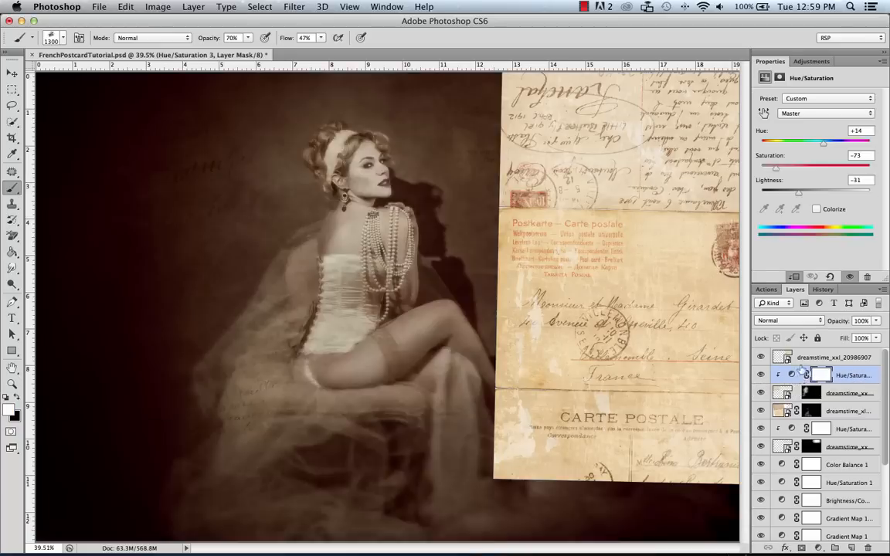
Step: Try Color Burn and Color Dodge on the newly placed postcard collage and settle on the Overlay blend mode
left_click(803, 360)
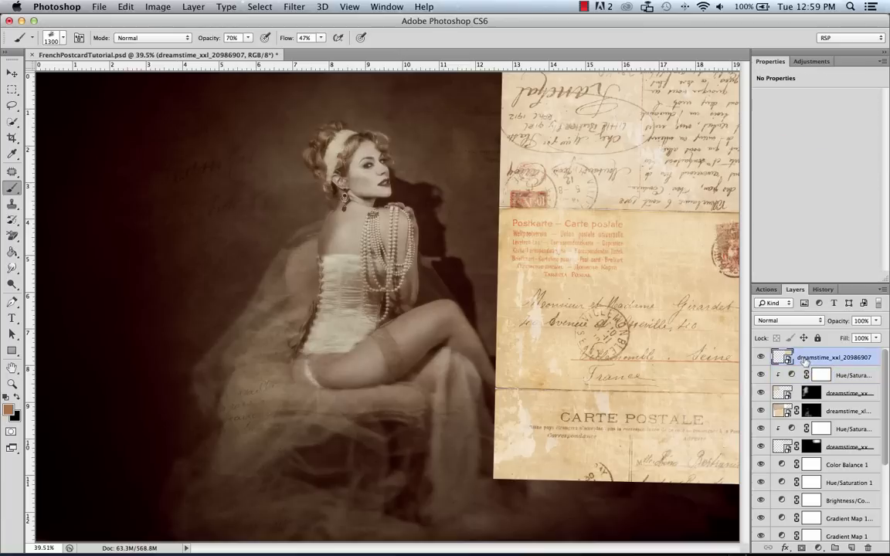
left_click(788, 321)
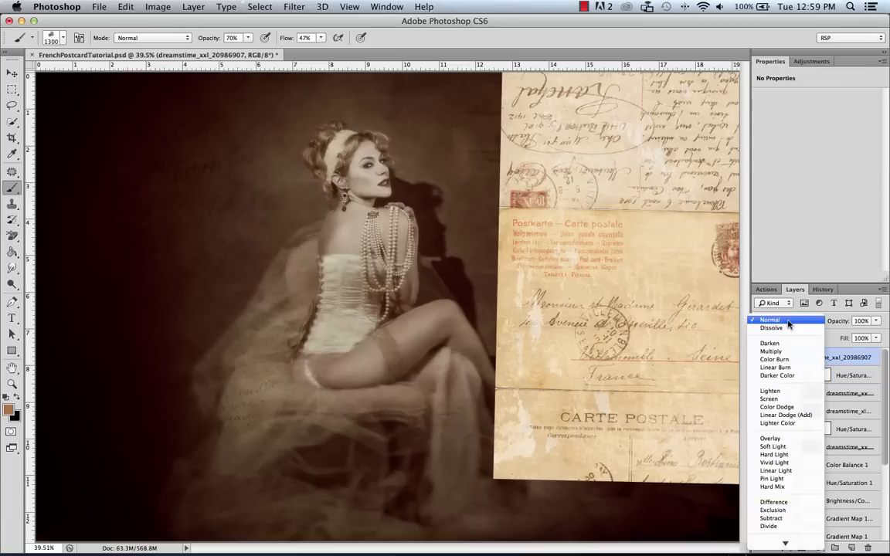
left_click(784, 360)
left_click(792, 320)
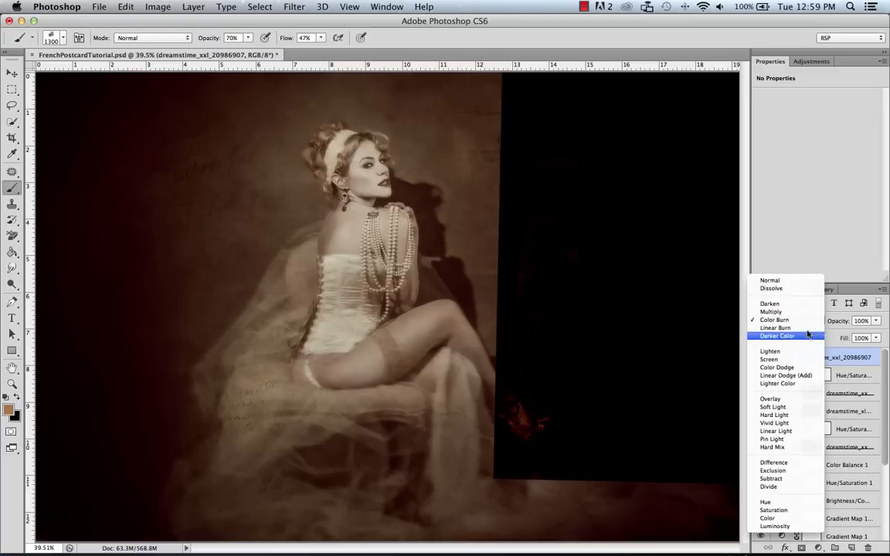
left_click(776, 367)
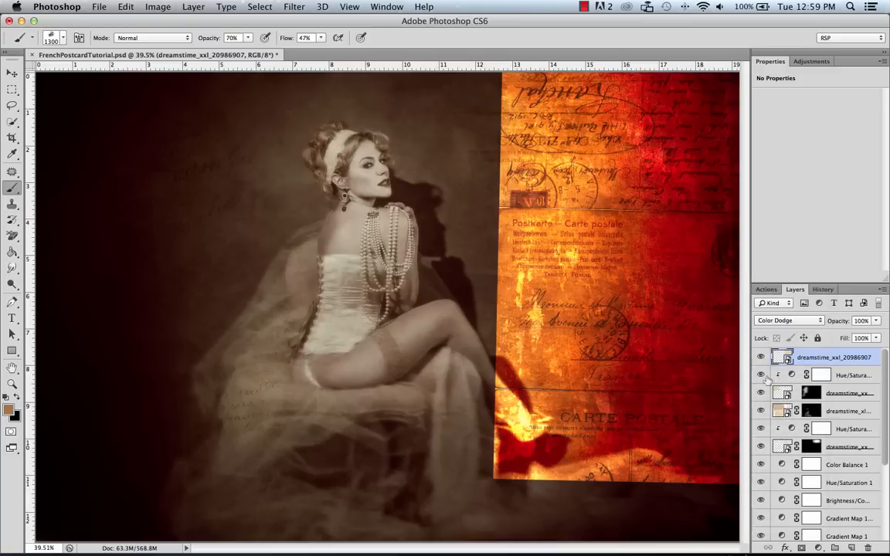
left_click(788, 321)
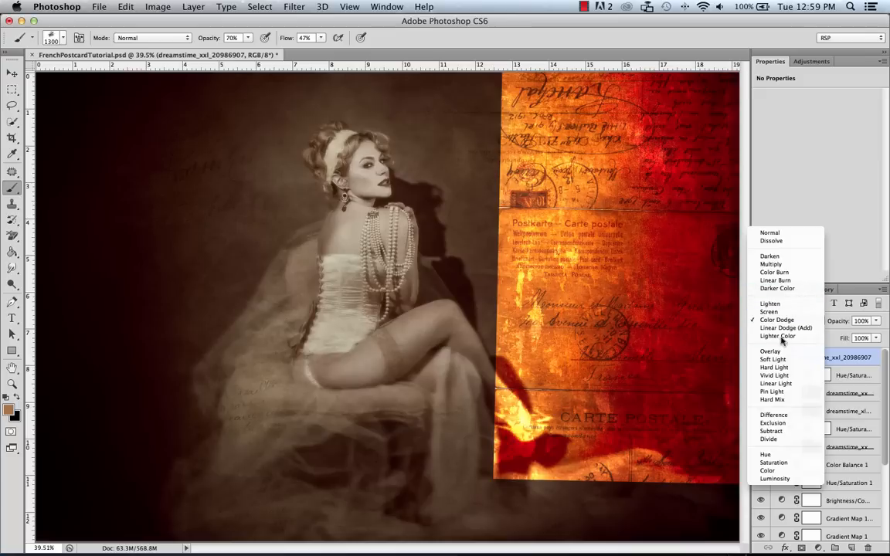
left_click(772, 354)
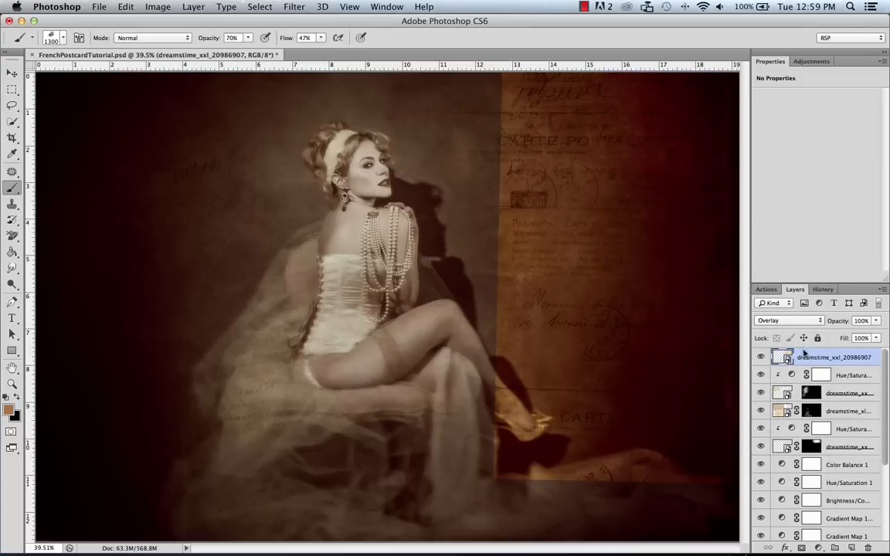
Step: Add a Hue/Saturation adjustment clipped to the new collage, with hue about -10, saturation -83 and lightness -28
left_click(811, 61)
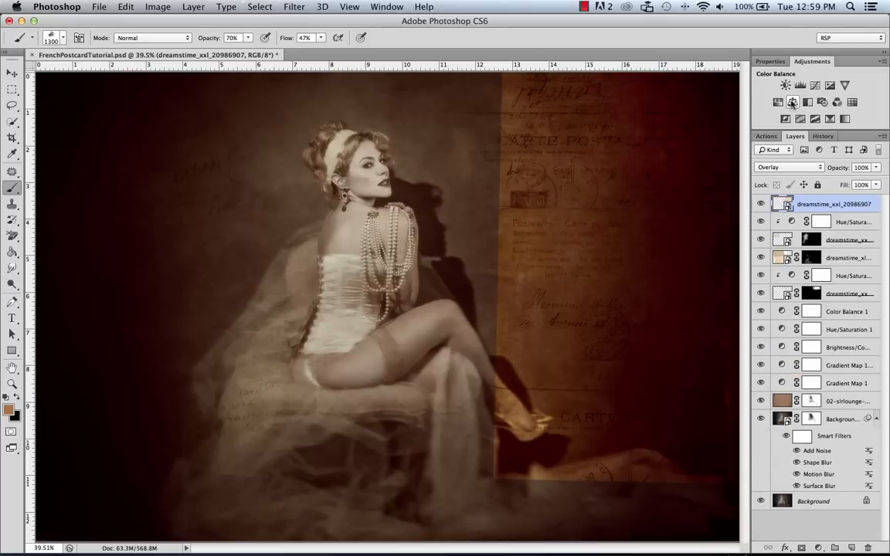
left_click(792, 103)
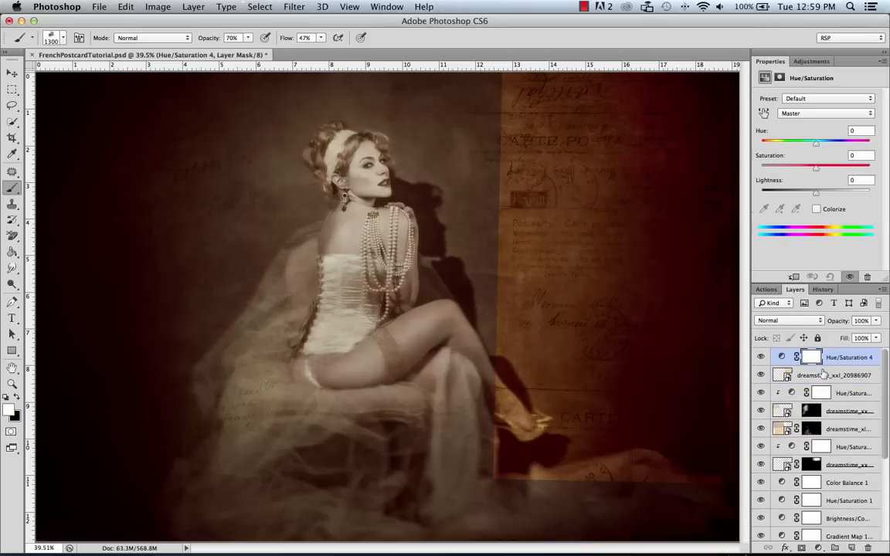
left_click(830, 361, "alt")
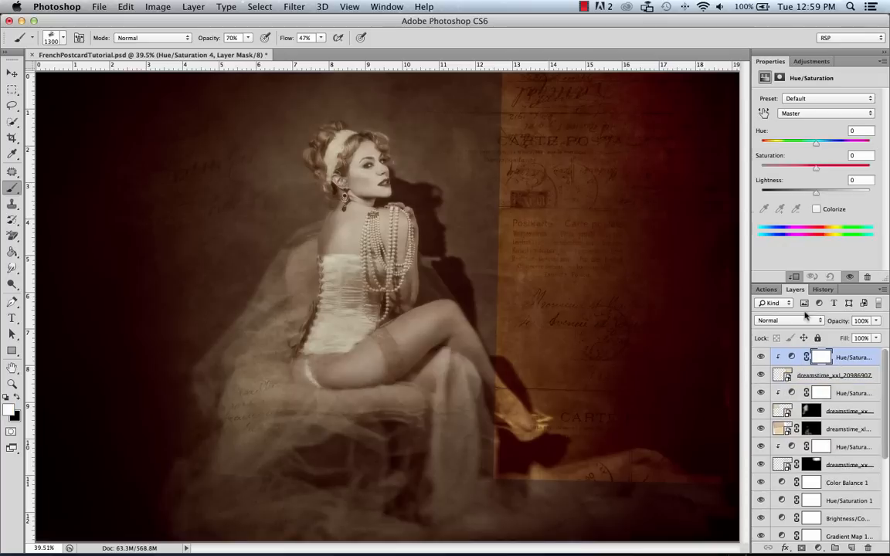
left_click_drag(817, 167, 769, 168)
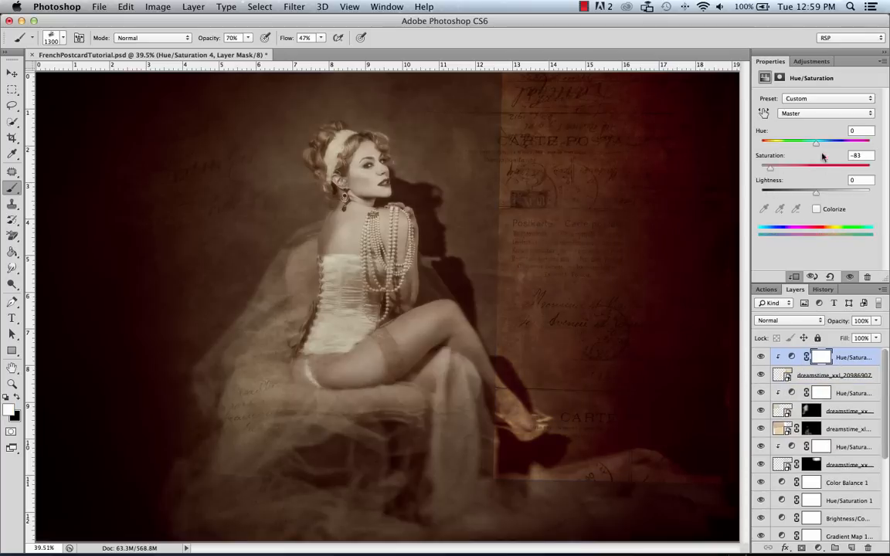
left_click_drag(817, 144, 810, 145)
left_click_drag(815, 192, 800, 191)
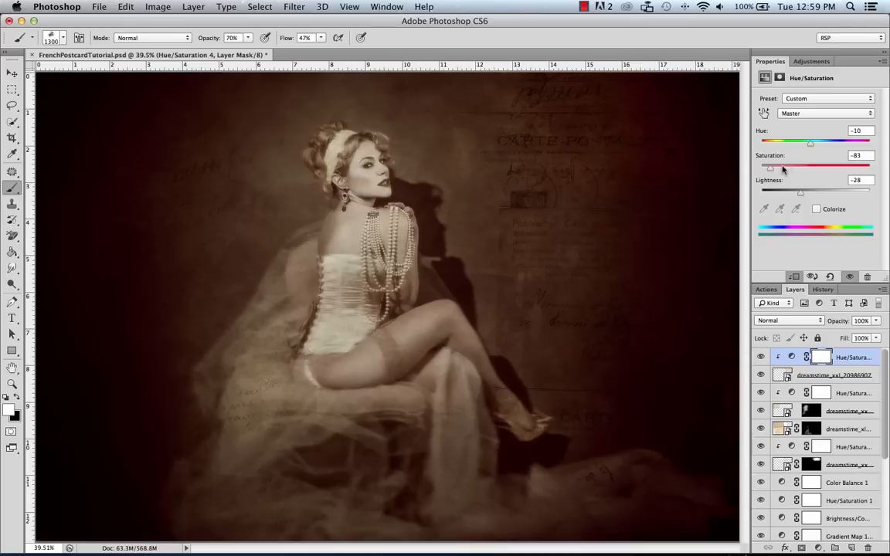
left_click_drag(807, 146, 808, 149)
Step: Hide the Overlay collage with a black mask and paint its lettering back beside the woman using the white grunge brush at 1600 px
left_click(793, 377)
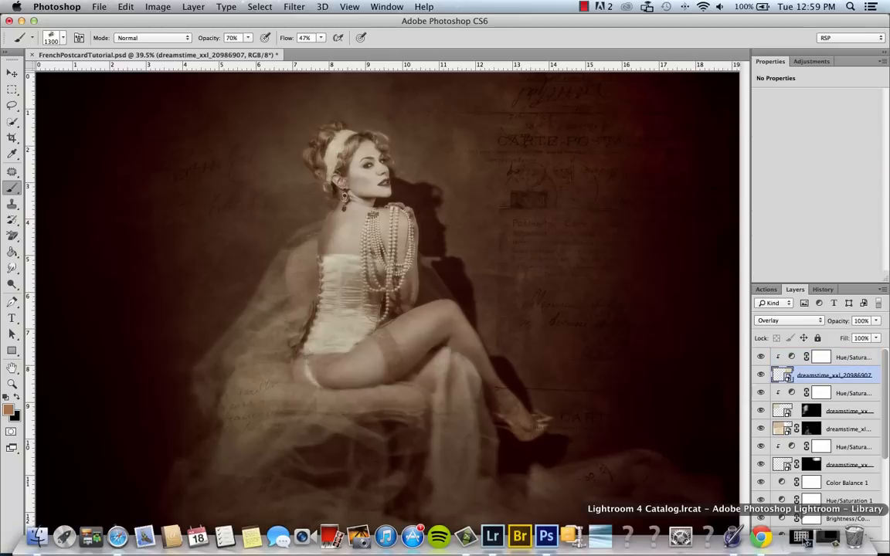
left_click(802, 547, "alt")
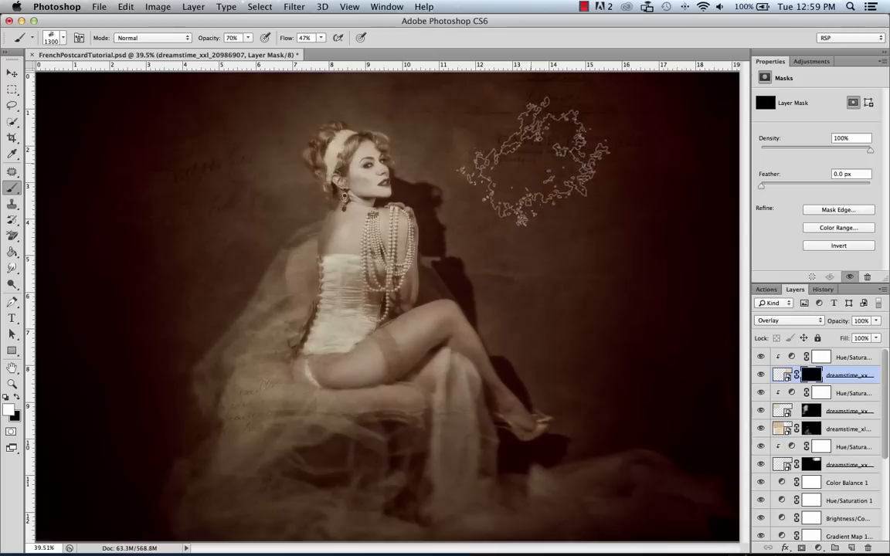
key("bracketright")
key("bracketright")
key("bracketright")
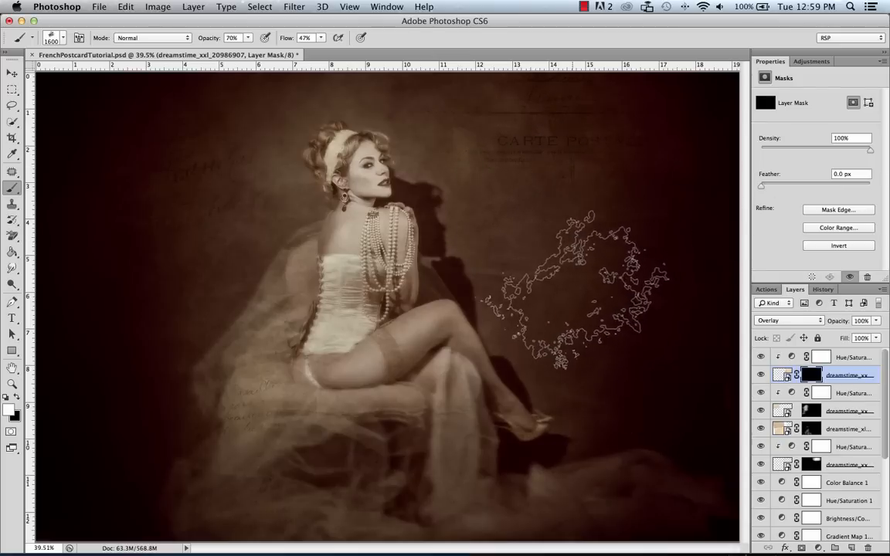
left_click(581, 293)
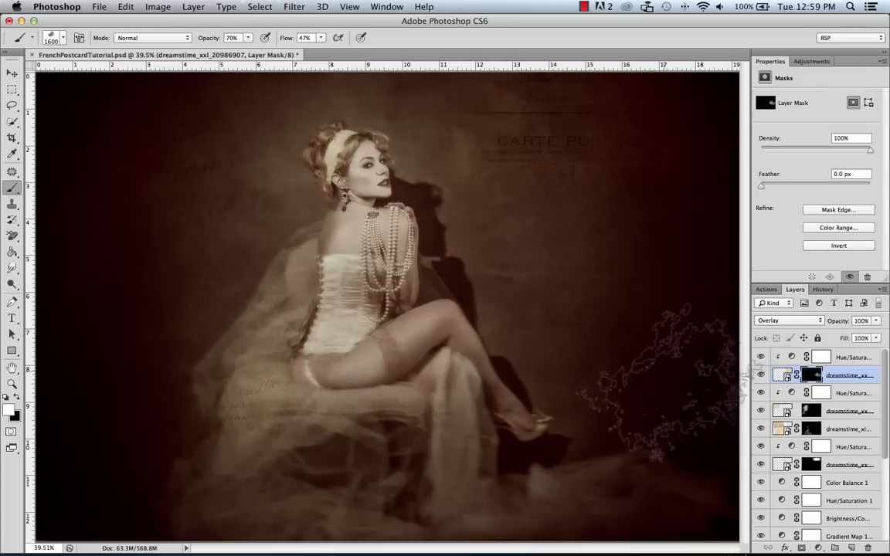
left_click(649, 290)
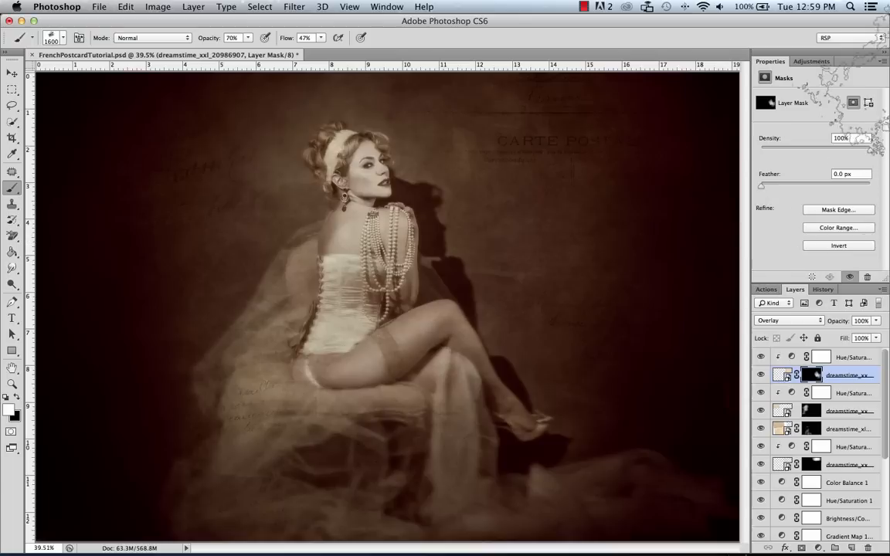
left_click(615, 268)
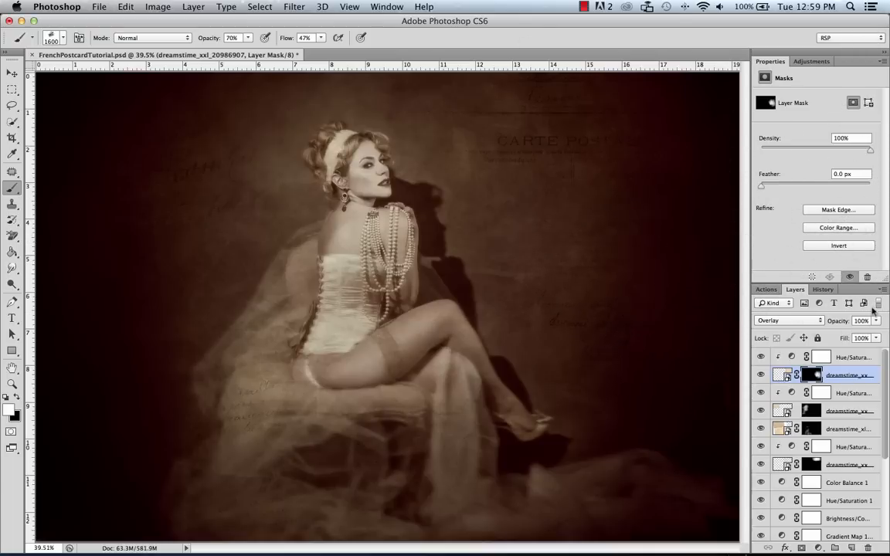
Step: Lower the opacity of the Overlay postcard collage behind the woman to 67%
left_click_drag(876, 322, 844, 336)
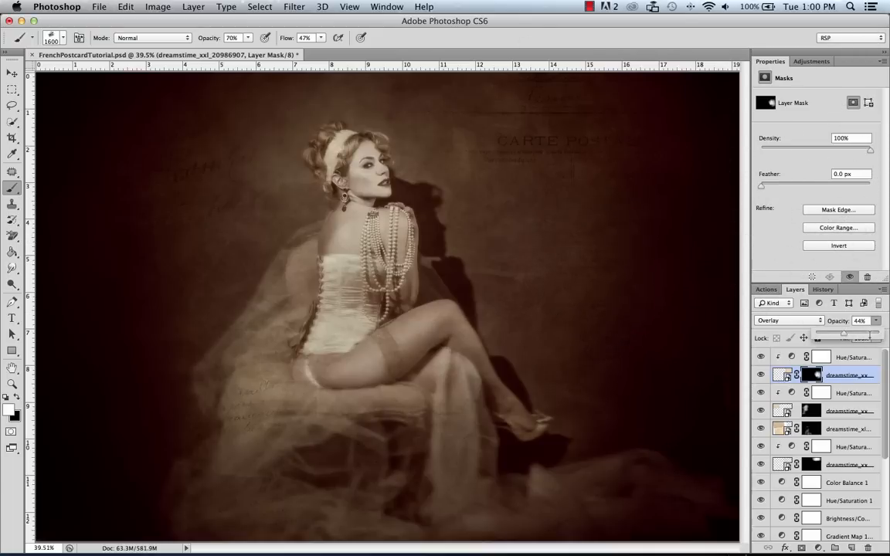
left_click(858, 335)
left_click(853, 378)
left_click(876, 323)
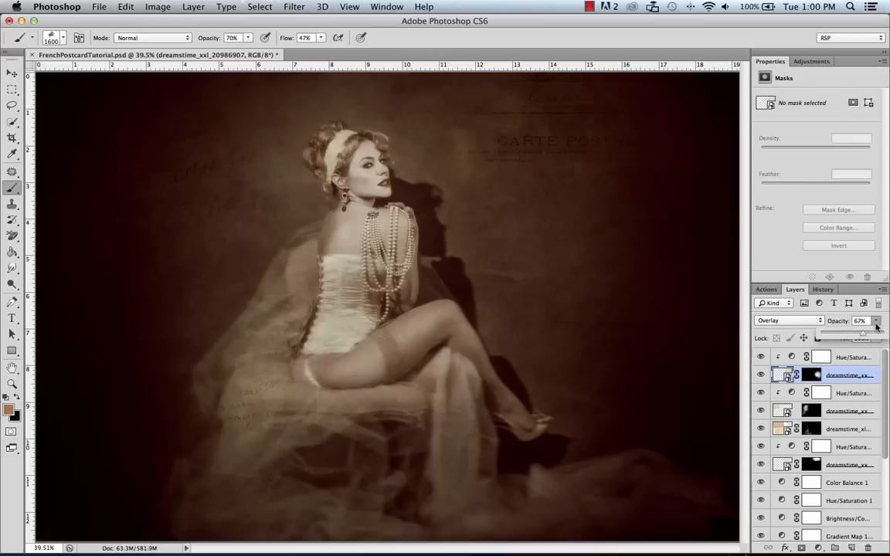
Step: Try the Soft Light handwriting collage at low opacity and bring it back close to full strength
left_click(850, 411)
left_click(876, 320)
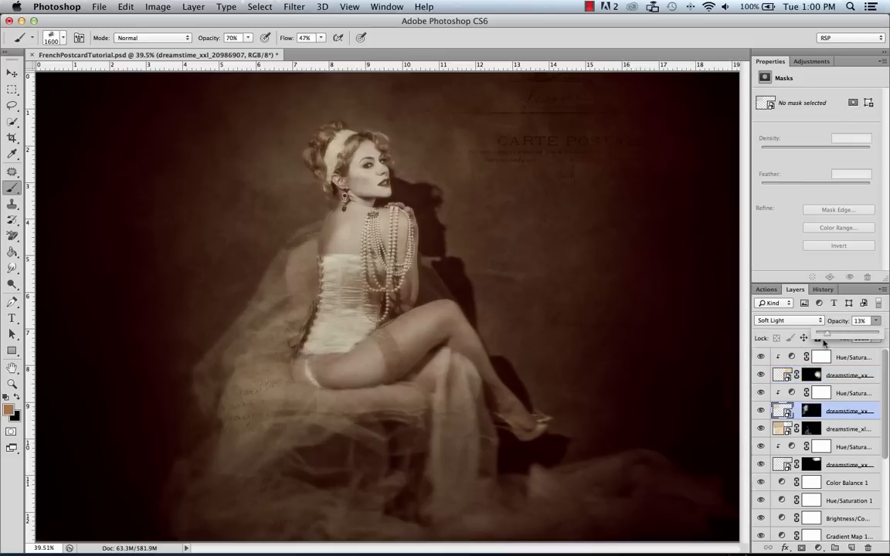
left_click_drag(817, 334, 875, 340)
Step: Flatten all layers into a single background and save the postcard document
left_click(789, 357)
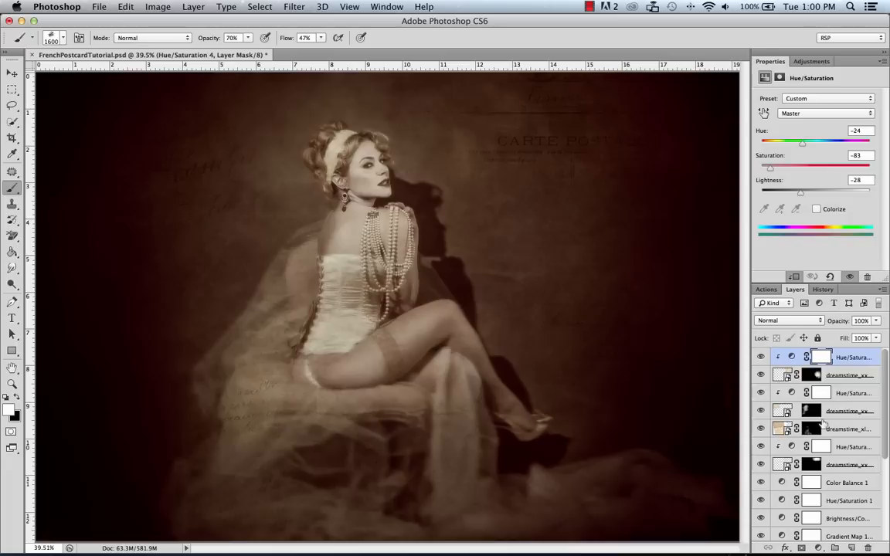
key("alt+shift+super+e")
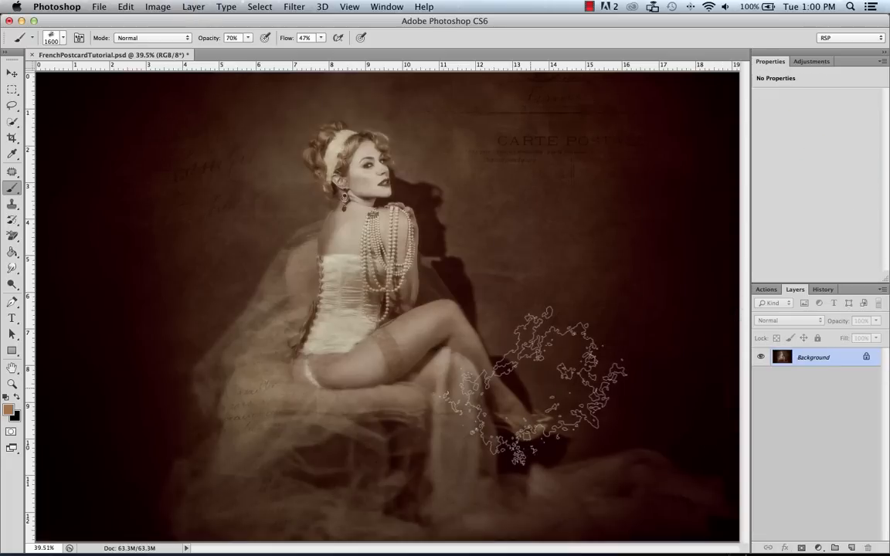
key("super+s")
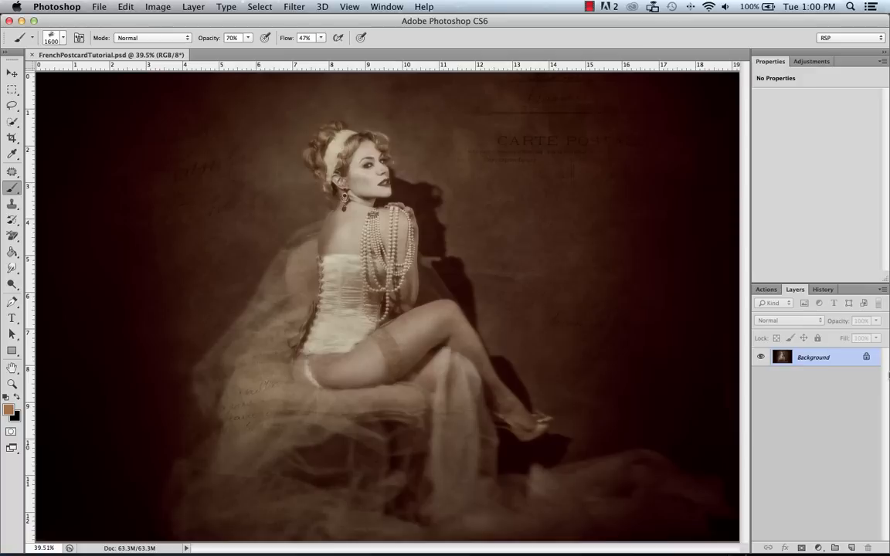
Step: Run the Urban Glow action on the flattened image
left_click(767, 290)
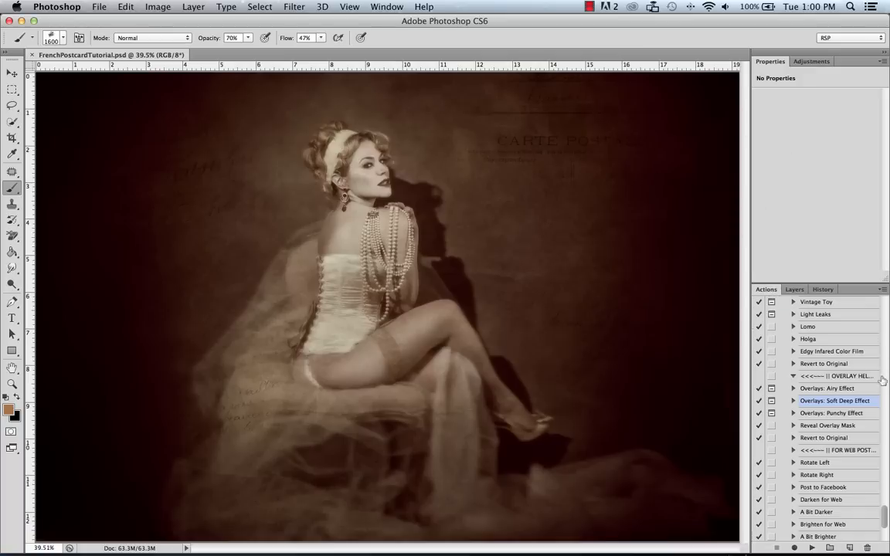
mouse_move(886, 519)
left_mouse_down()
mouse_move(886, 540)
mouse_move(886, 427)
left_mouse_up()
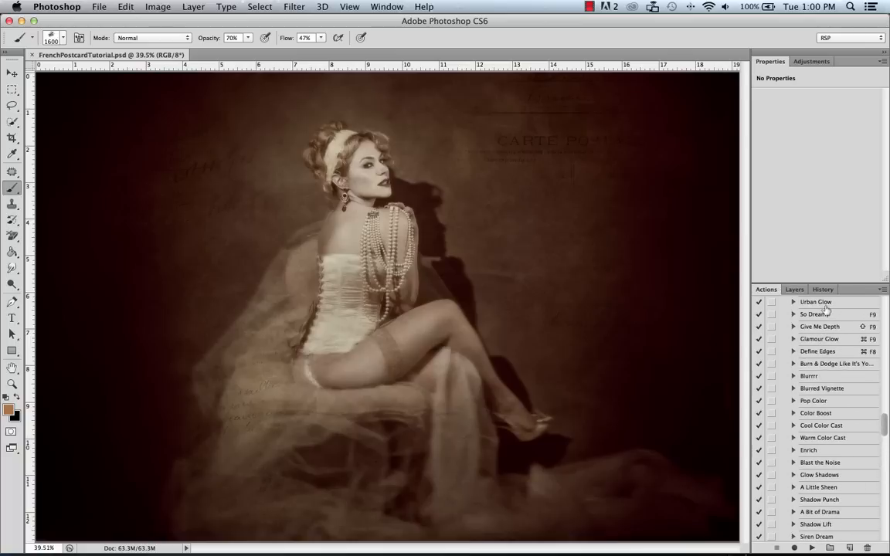
left_click(832, 304)
left_click(813, 547)
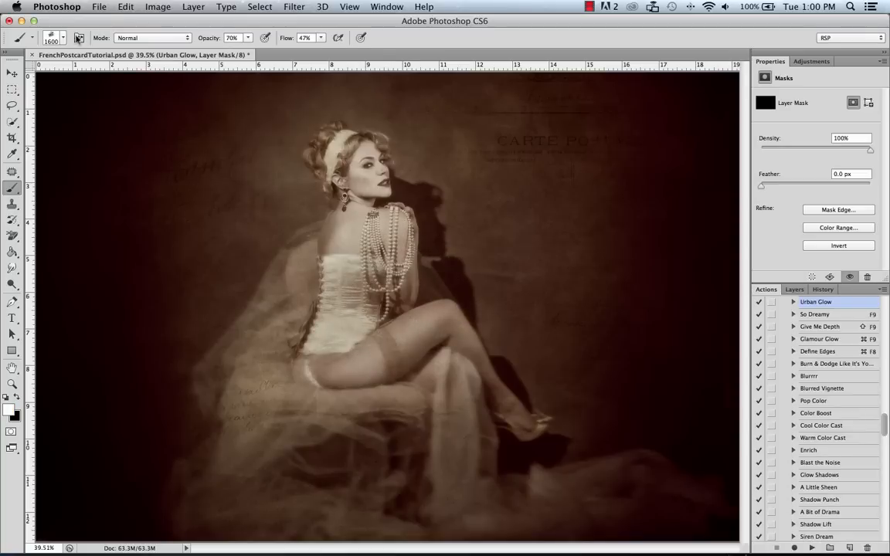
Step: Paint the Urban Glow in over the tulle, woman and backdrop with a Soft Round 2200 px brush at 30% opacity
left_click(63, 39)
left_click_drag(144, 355, 154, 136)
left_click(61, 132)
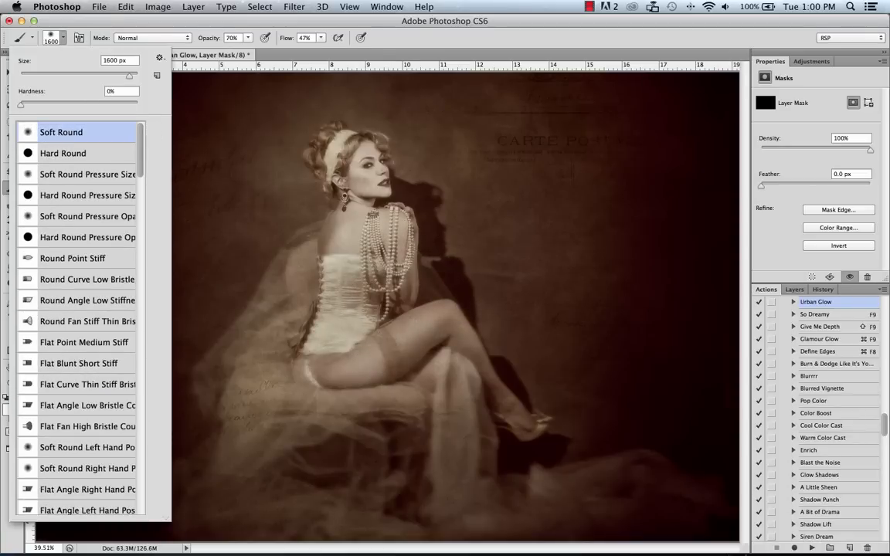
left_click(479, 41)
key("3")
key("]")
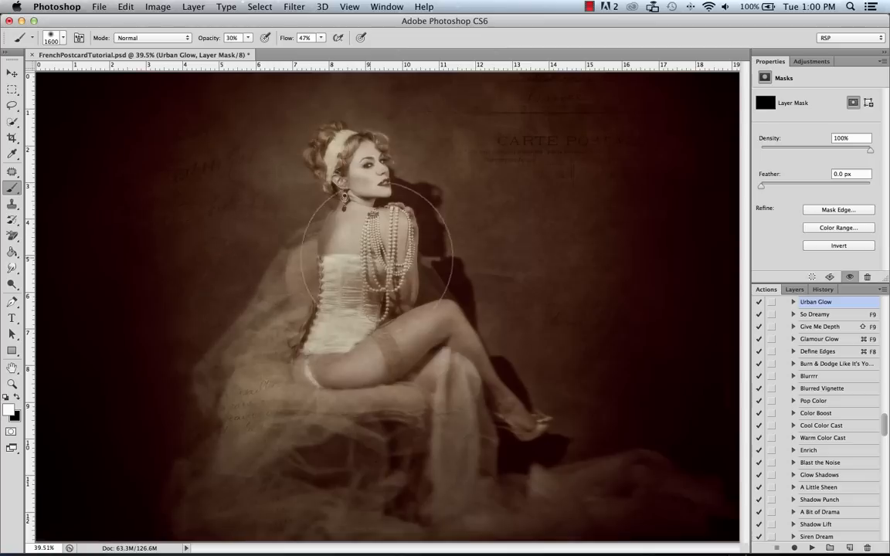
key("]")
mouse_move(203, 333)
left_mouse_down()
mouse_move(254, 440)
mouse_move(238, 529)
mouse_move(617, 538)
mouse_move(436, 417)
mouse_move(445, 374)
mouse_move(673, 483)
mouse_move(658, 312)
mouse_move(475, 180)
mouse_move(460, 57)
mouse_move(272, 153)
mouse_move(213, 397)
mouse_move(425, 365)
mouse_move(538, 270)
left_mouse_up()
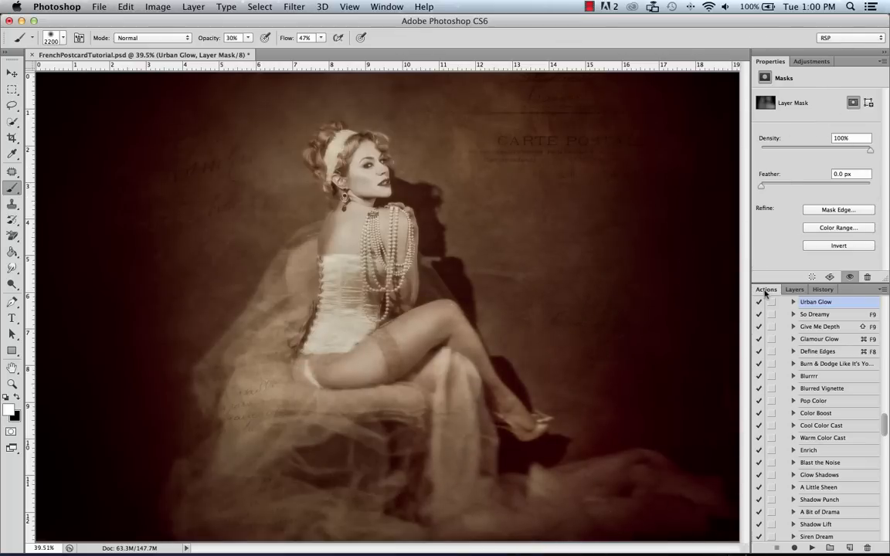
Step: Reduce the Urban Glow layer's opacity to about 42% and merge it into the background
left_click(793, 289)
left_click_drag(875, 323, 844, 342)
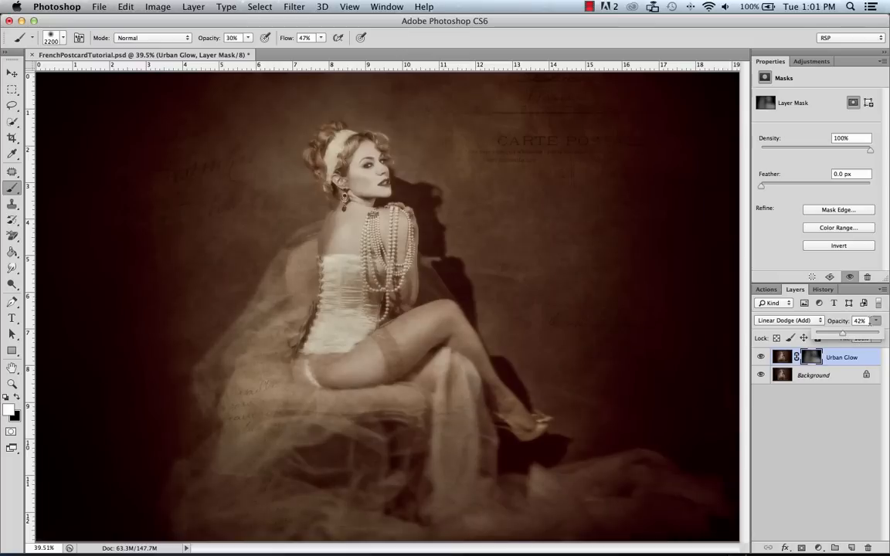
key("super+e")
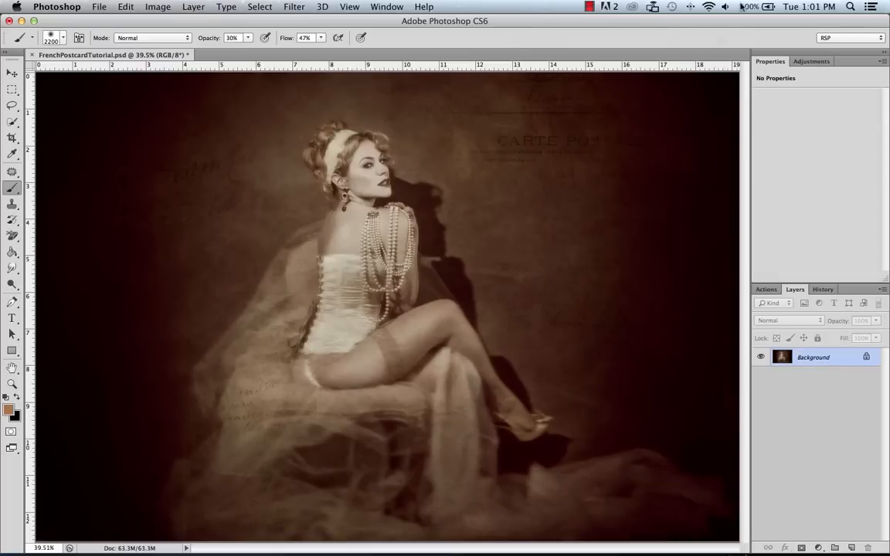
left_click(588, 7)
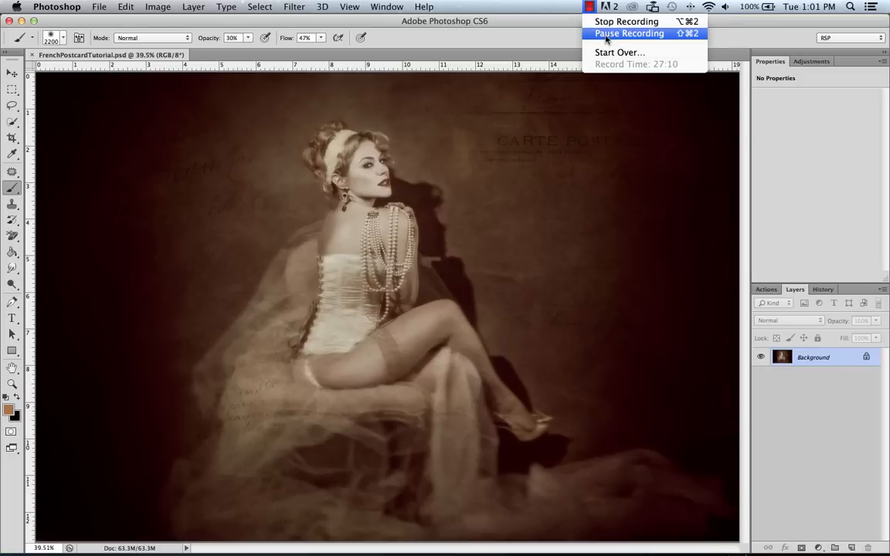
left_click(607, 34)
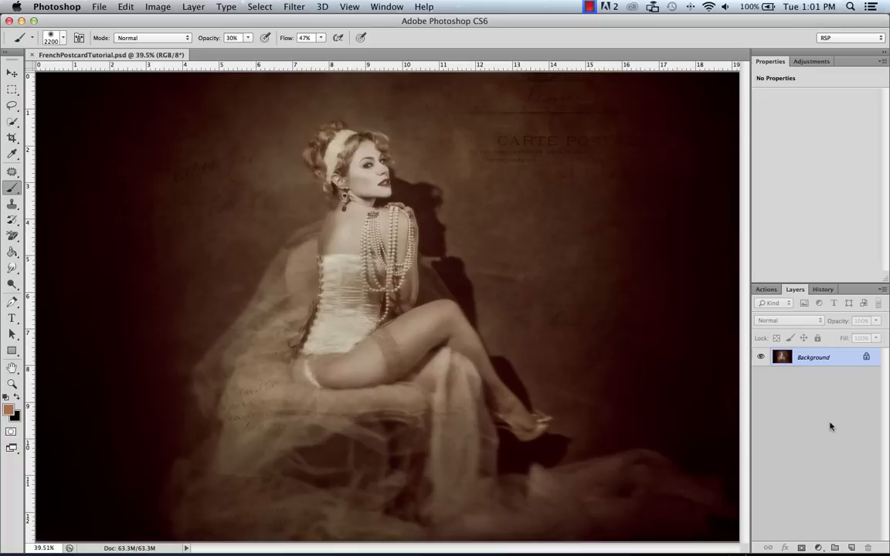
Step: Run the SKIN CLEAN retouching action to build the texture and colour layer group
left_click(766, 289)
left_click_drag(886, 424, 887, 349)
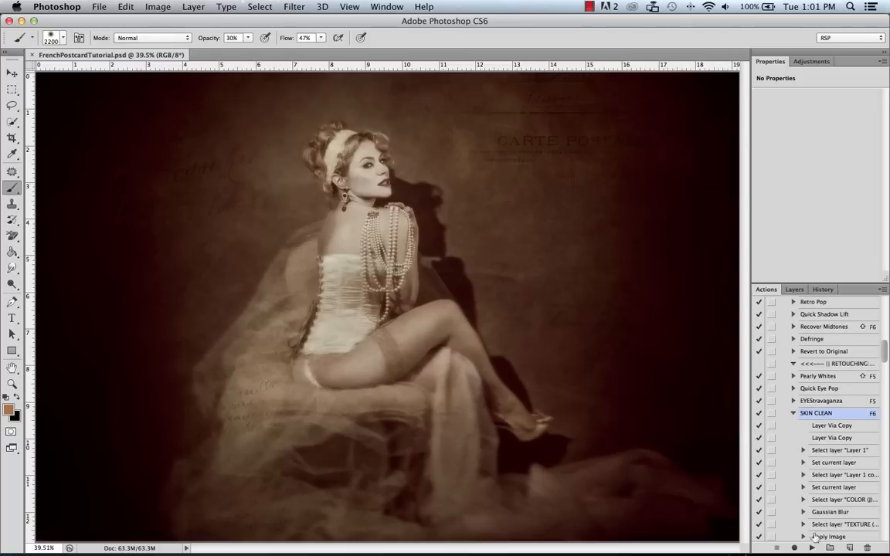
key("F6")
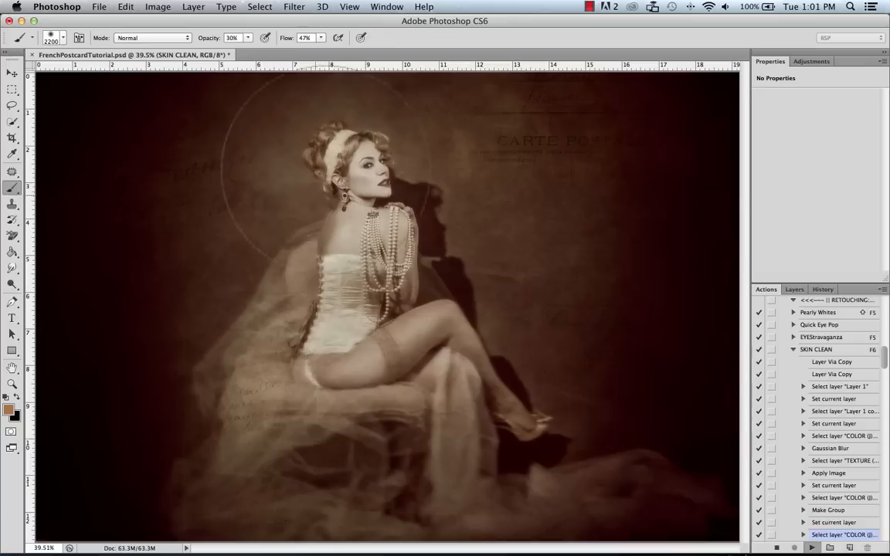
left_click(796, 290)
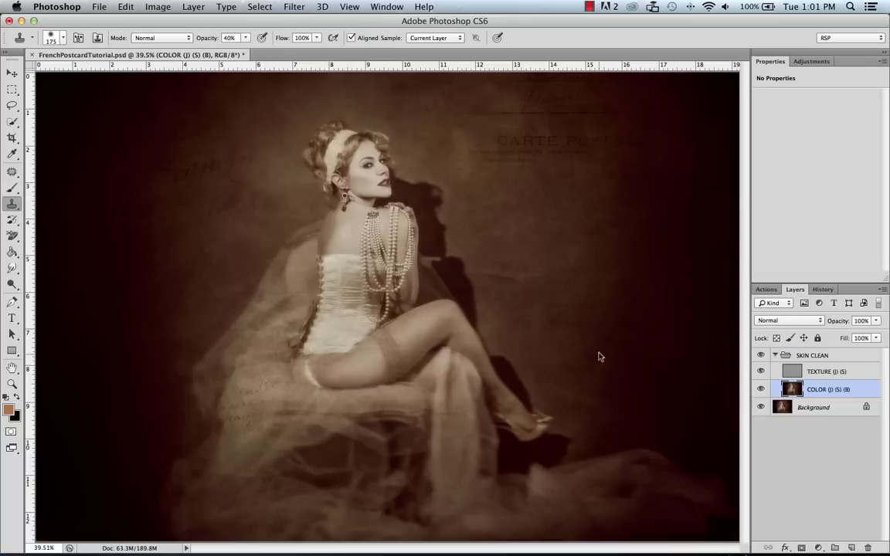
Step: Clone away blemishes on the woman's face on the TEXTURE layer, using a 40 px Clone Stamp at 40% opacity
key("z")
left_click(333, 205)
double_click(443, 382)
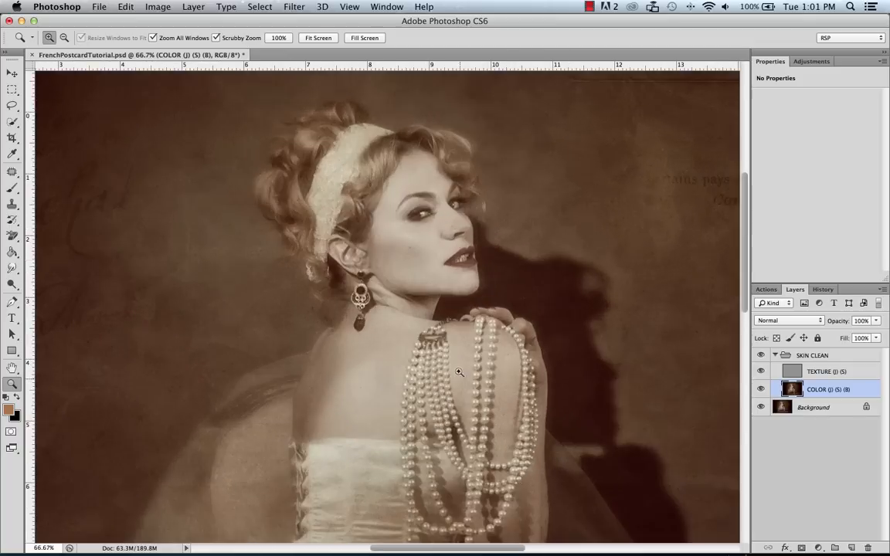
left_click(806, 373)
key("s")
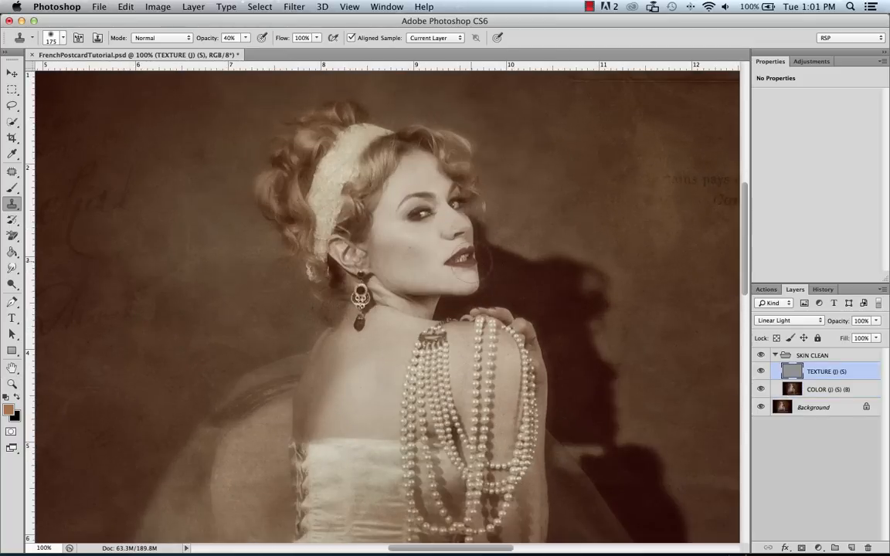
key("bracketleft")
key("bracketleft")
key("bracketleft")
key("bracketleft")
left_click(418, 168, "alt")
left_click(377, 152)
left_click(416, 166)
left_click(437, 184, "alt")
left_click(426, 174)
left_click(415, 187, "alt")
Step: Enlarge the Clone Stamp to 100 px and smooth the skin texture on the woman's back and arm
scroll(407, 145, "down", 5)
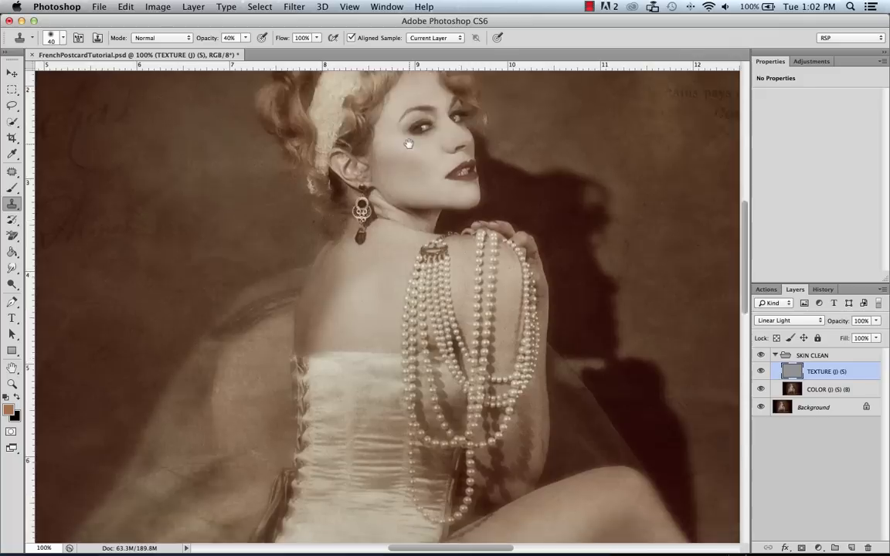
key("bracketright")
key("bracketright")
key("bracketright")
key("bracketright")
key("bracketright")
key("bracketright")
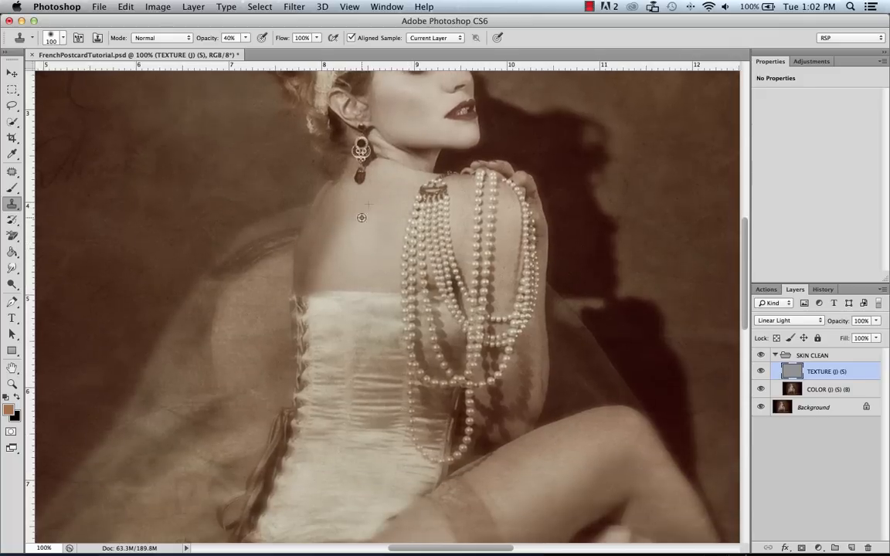
left_click(509, 248, "alt")
left_click_drag(541, 432, 479, 269)
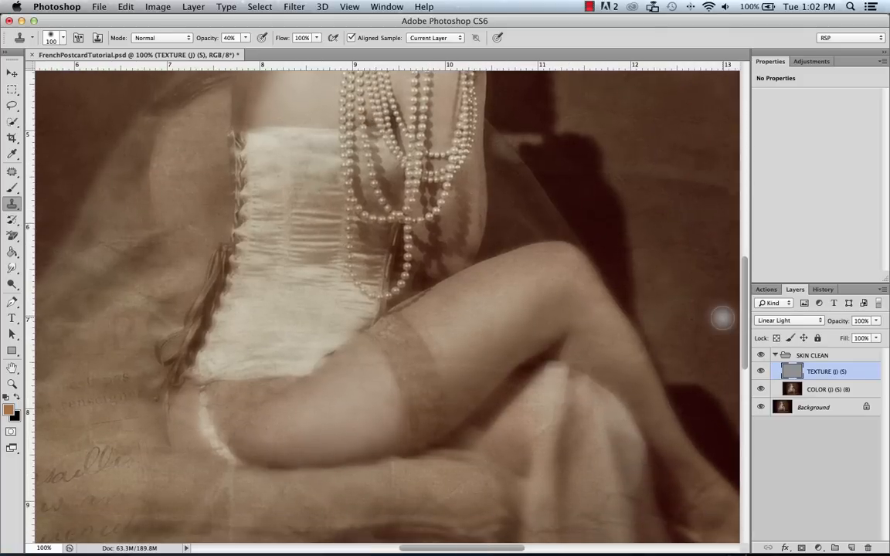
Step: Compare the SKIN CLEAN group at 0% opacity, reduce its strength slightly and flatten the image
key("super+0")
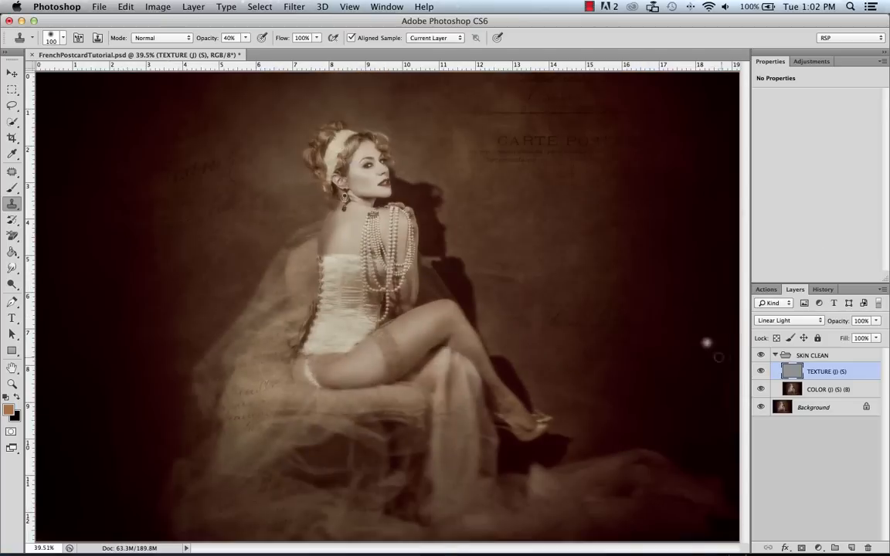
left_click(820, 357)
left_click(876, 321)
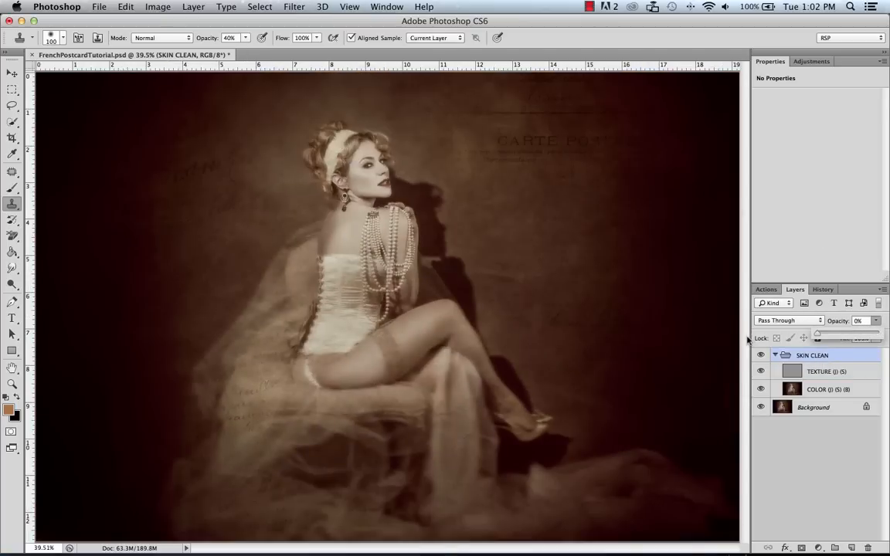
left_click_drag(881, 337, 869, 340)
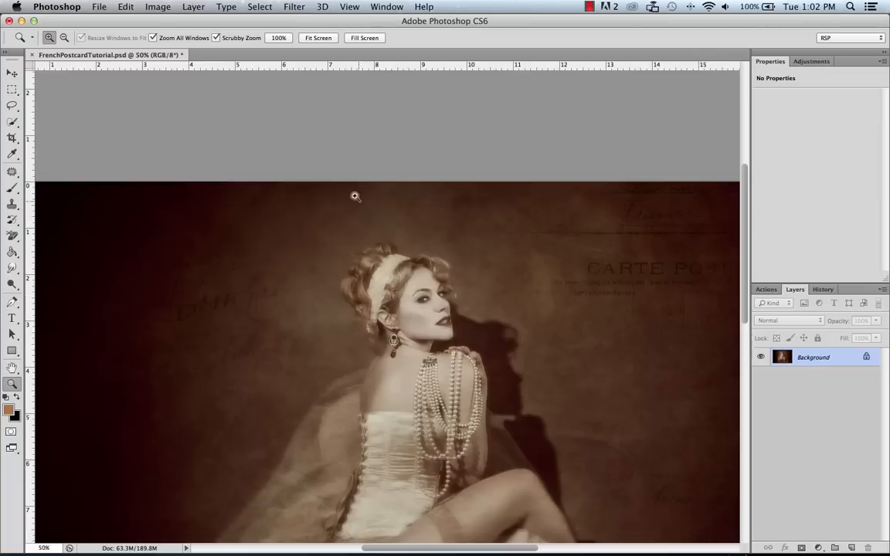
Step: Duplicate the Background layer for brush touch-ups on the woman's face
left_click(313, 166)
left_click(443, 309)
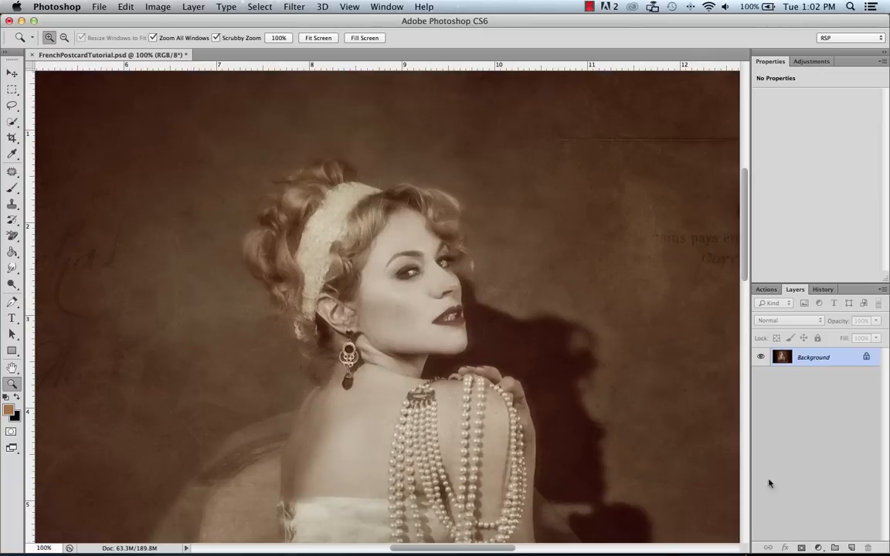
key("super+j")
key("b")
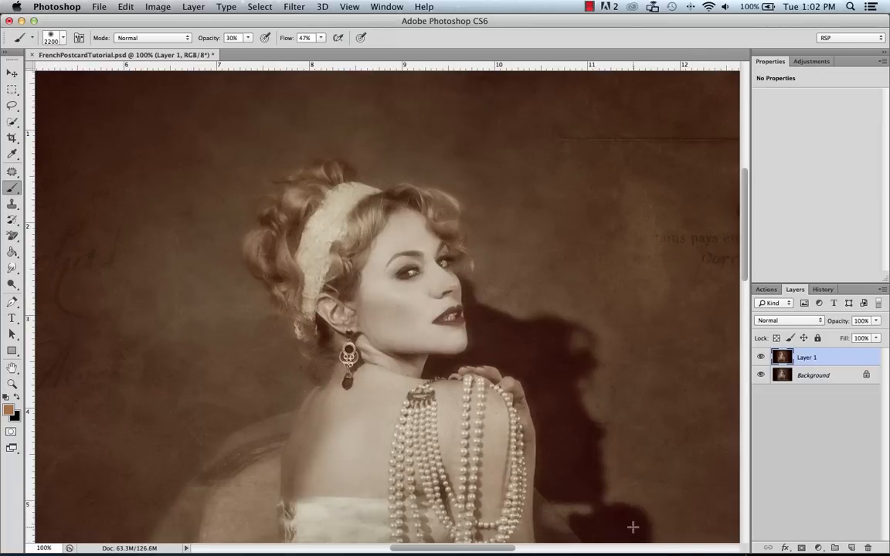
Step: Touch up the woman's face in black with a 9 px brush at 80% opacity
key("bracketleft")
key("bracketleft")
key("bracketleft")
key("bracketleft")
key("bracketleft")
key("bracketleft")
key("bracketleft")
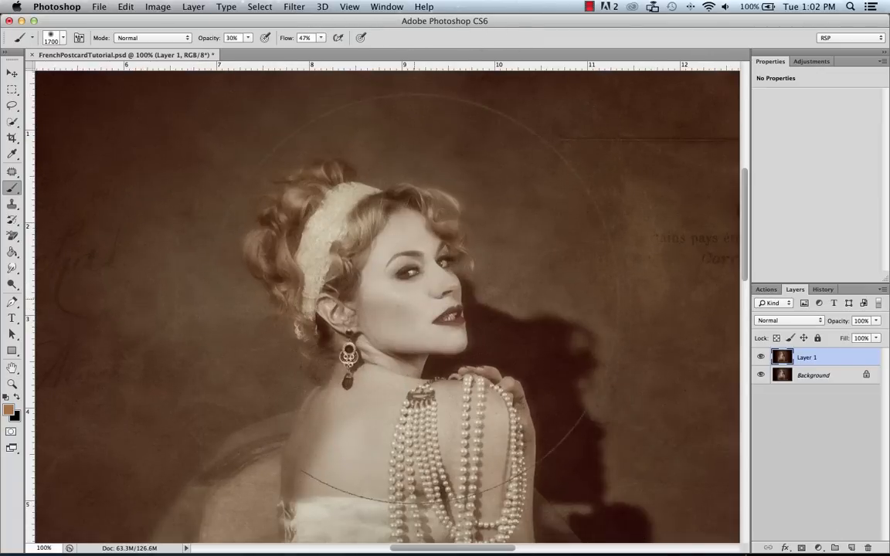
key("bracketleft")
key("bracketleft")
key("bracketleft")
key("bracketleft")
key("bracketleft")
key("bracketleft")
key("bracketleft")
key("bracketleft")
key("bracketleft")
key("bracketleft")
key("bracketleft")
key("bracketleft")
key("bracketleft")
key("bracketleft")
key("bracketleft")
key("bracketleft")
key("bracketleft")
key("bracketleft")
key("bracketleft")
key("bracketleft")
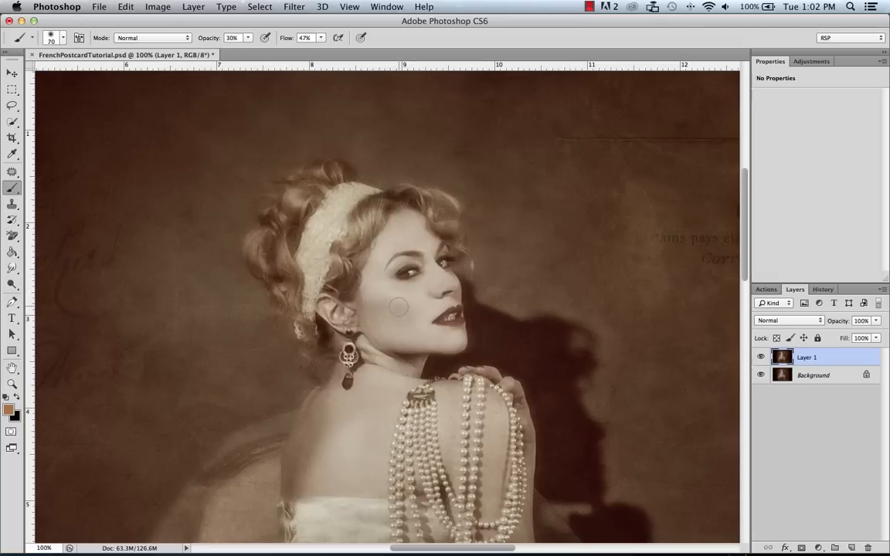
key("x")
Step: Lower the touched-up Layer 1's opacity slightly and merge it into the background
key("super+0")
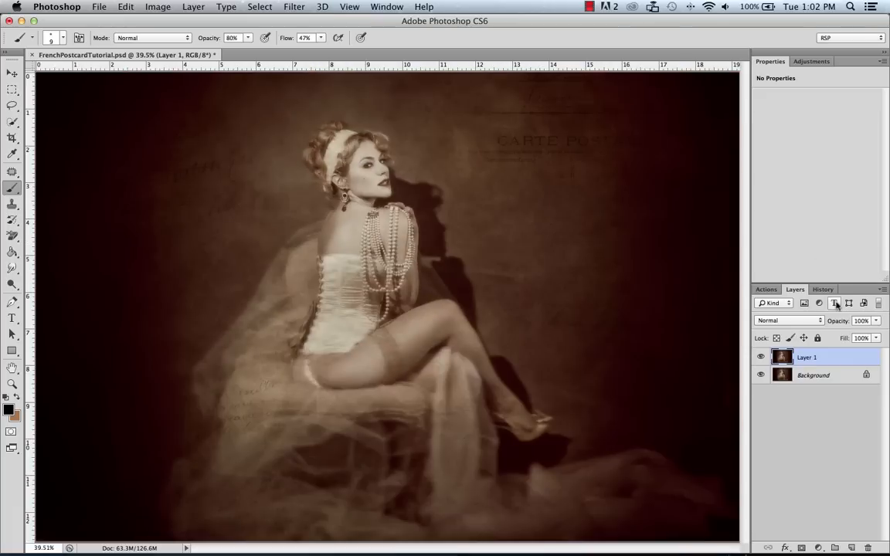
left_click_drag(876, 320, 862, 347)
key("super+e")
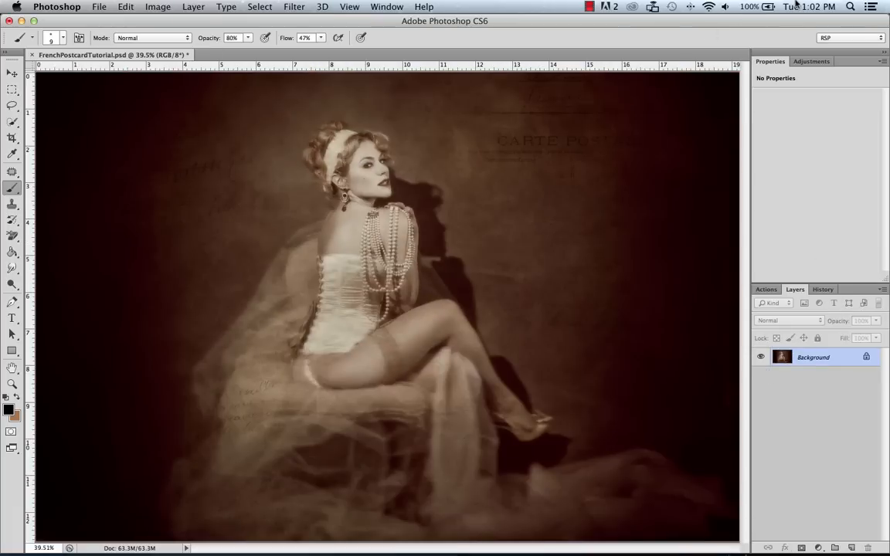
Step: Duplicate the Background layer and open the copy in the Liquify filter
key("super+j")
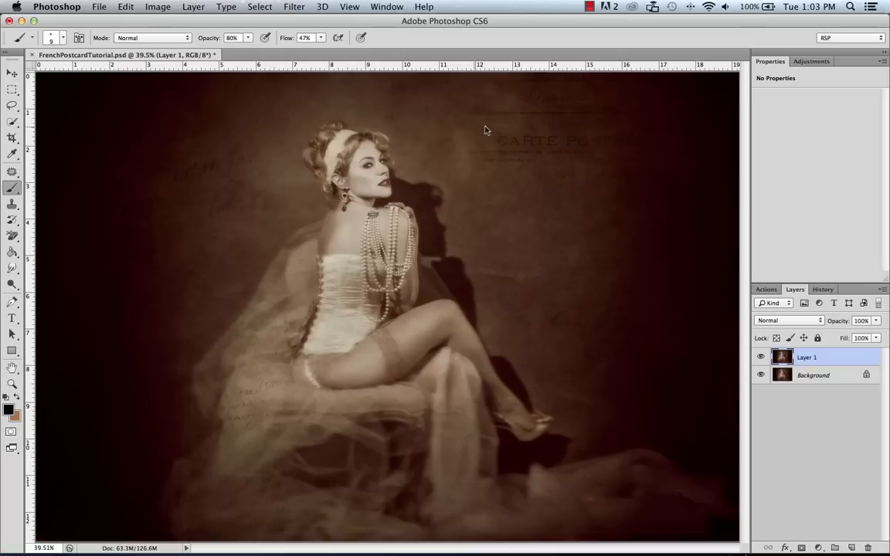
left_click(294, 7)
left_click(271, 95)
key("z")
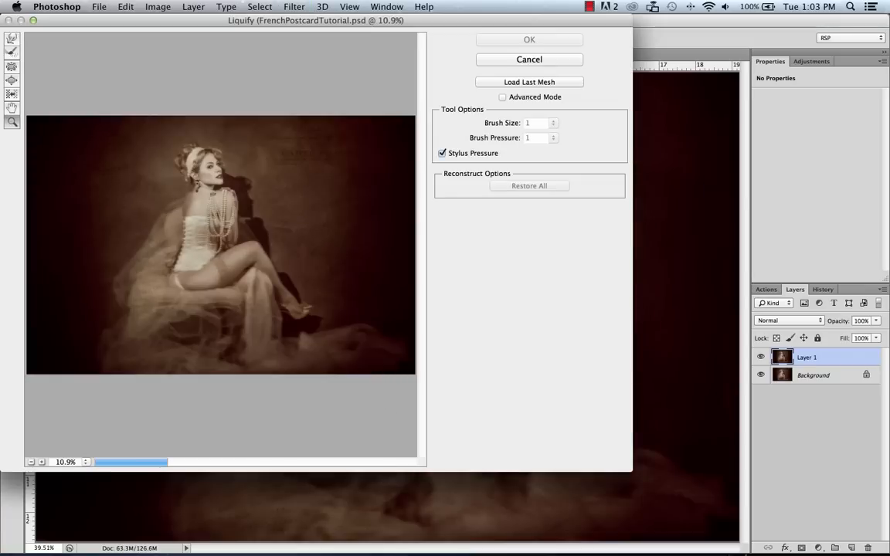
Step: Push the thigh's edge slightly inward just below the corset with a 175 px Forward Warp brush at pressure 84, and apply Liquify
left_click(240, 310)
left_click(233, 257)
key("w")
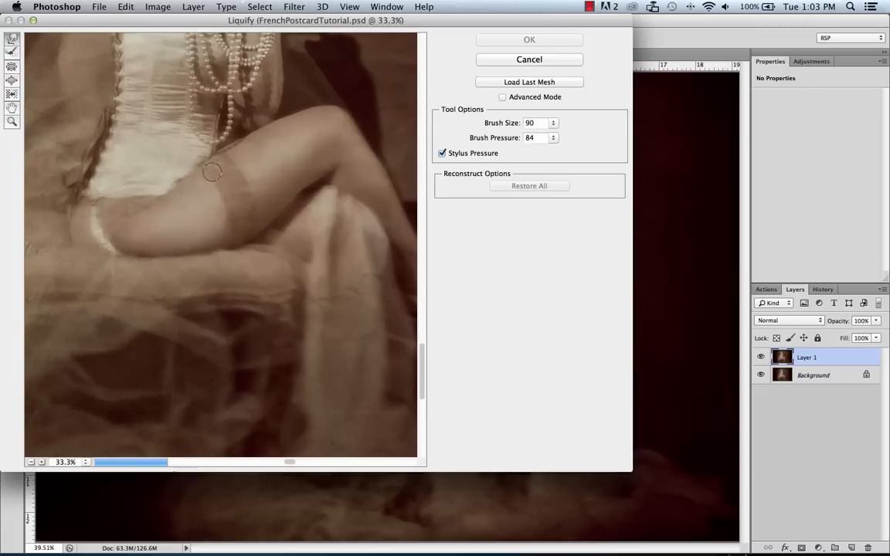
key("bracketright")
key("bracketright")
key("bracketright")
key("bracketright")
key("bracketright")
key("bracketright")
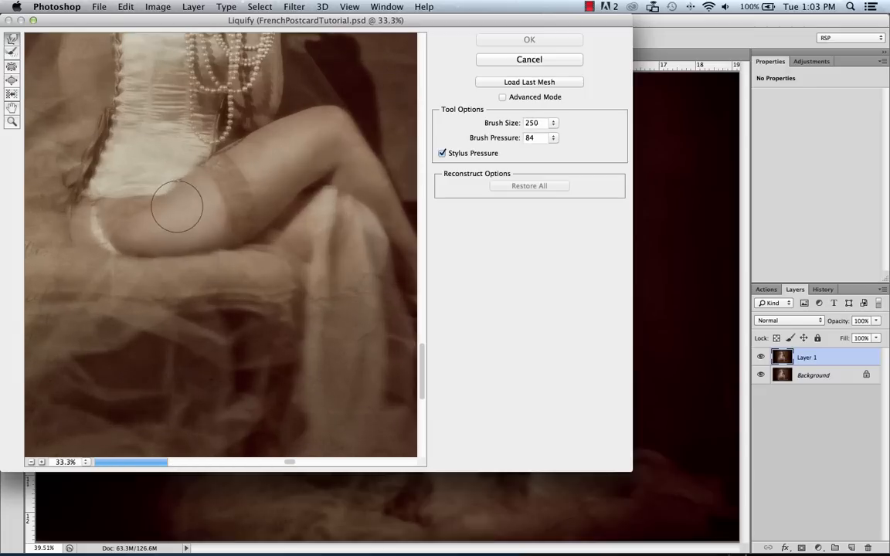
key("bracketleft")
key("bracketleft")
key("bracketleft")
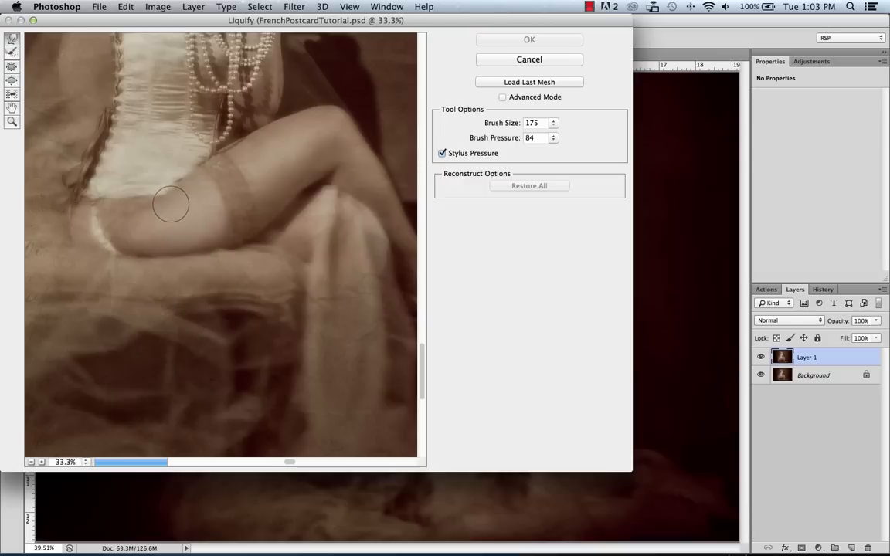
mouse_move(167, 200)
left_mouse_down()
mouse_move(149, 198)
mouse_move(181, 189)
mouse_move(156, 201)
left_mouse_up()
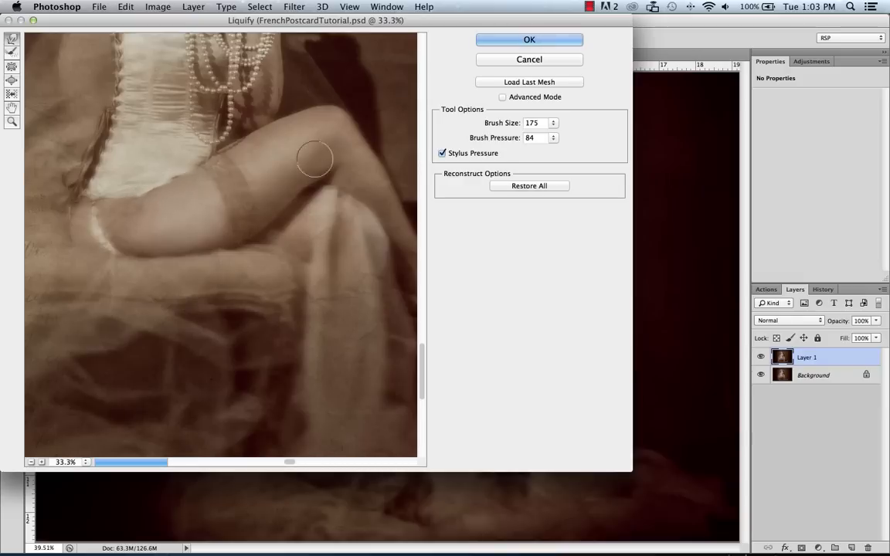
key("Return")
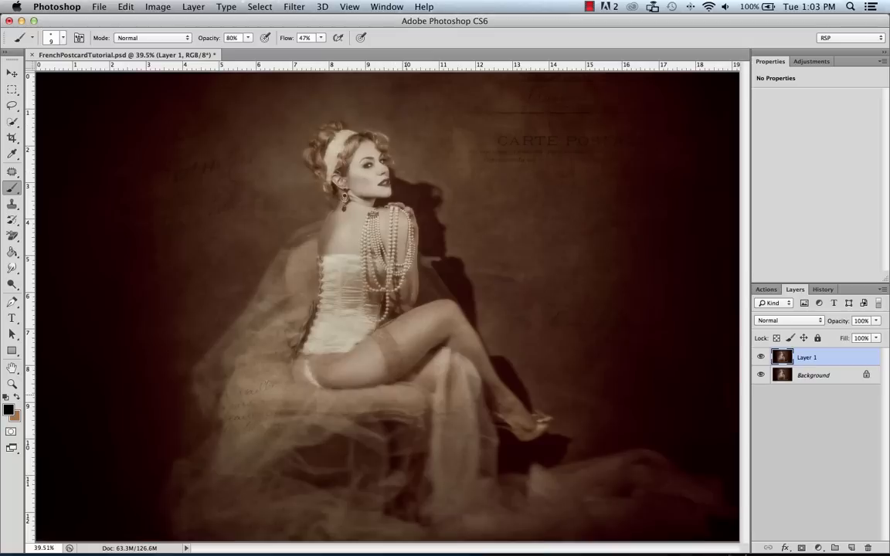
Step: Lasso the area where the corset's lower edge meets the thigh with a 25 px feather and copy it to a new layer
key("z")
left_click(389, 358)
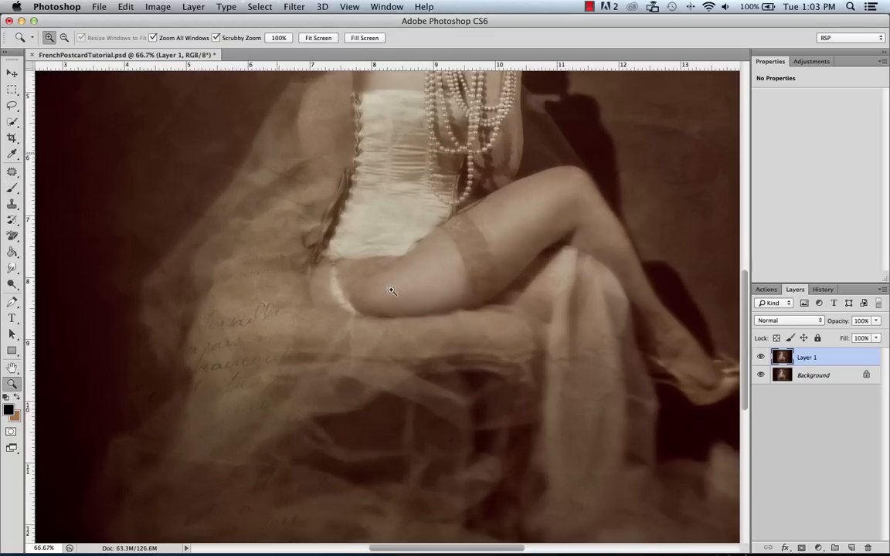
left_click(371, 247)
key("l")
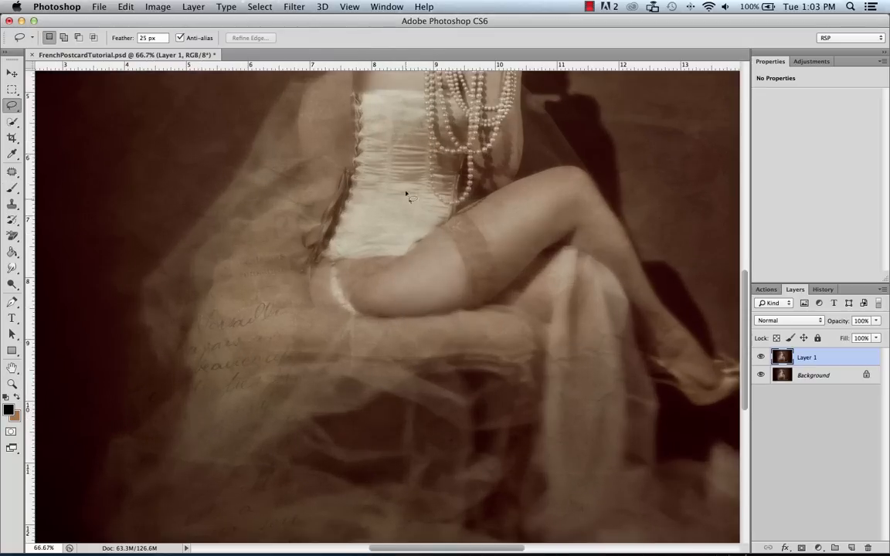
mouse_move(412, 216)
left_mouse_down()
mouse_move(361, 234)
mouse_move(357, 270)
mouse_move(392, 298)
mouse_move(438, 253)
mouse_move(412, 213)
left_mouse_up()
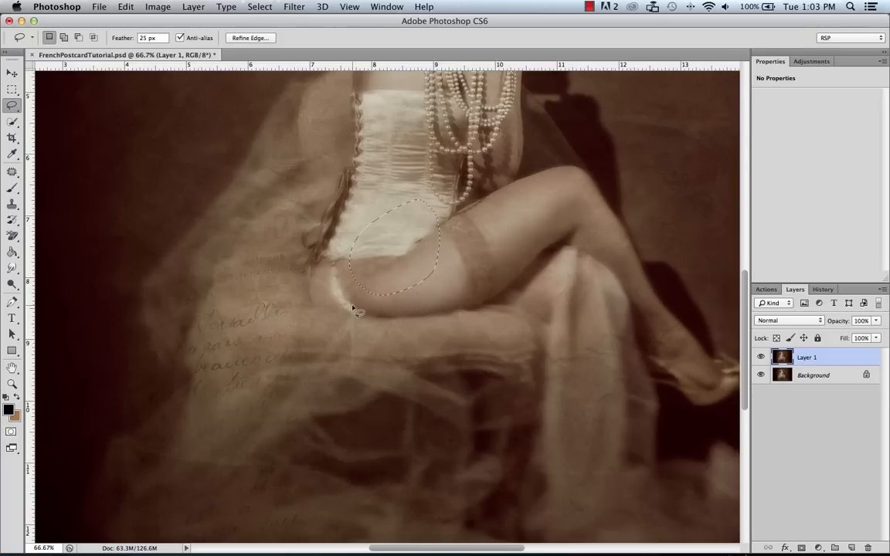
key("super+j")
Step: Warp the copied patch slightly up and toward the hip to smooth the contour where the thigh meets the corset
key("super+t")
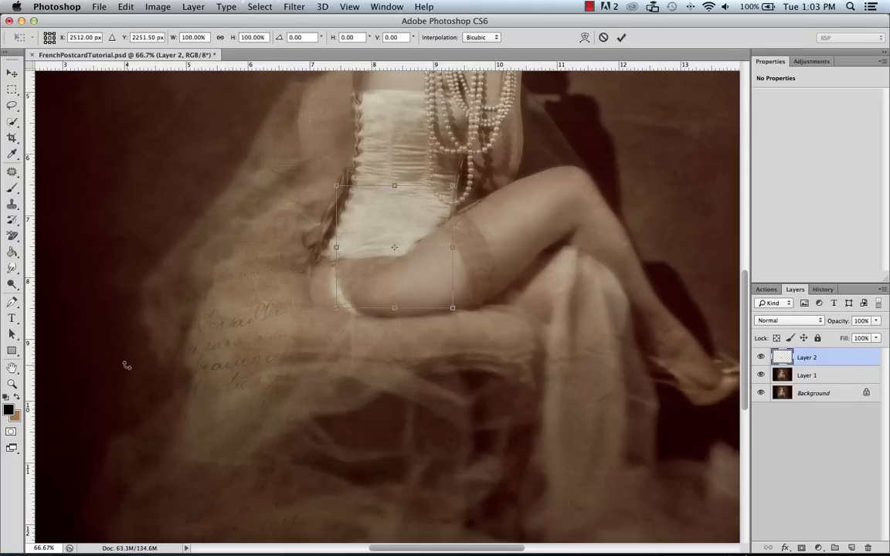
left_click(585, 37)
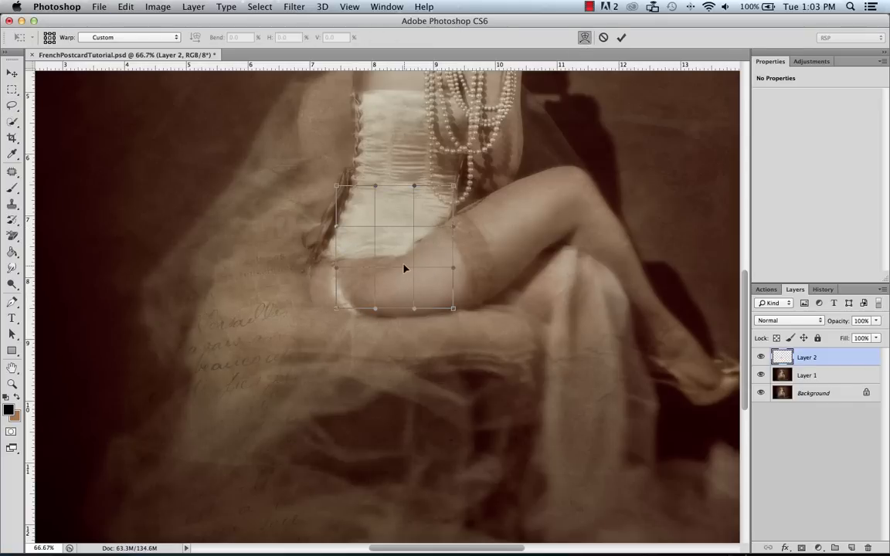
mouse_move(404, 268)
left_mouse_down()
mouse_move(441, 229)
mouse_move(421, 254)
mouse_move(393, 265)
left_mouse_up()
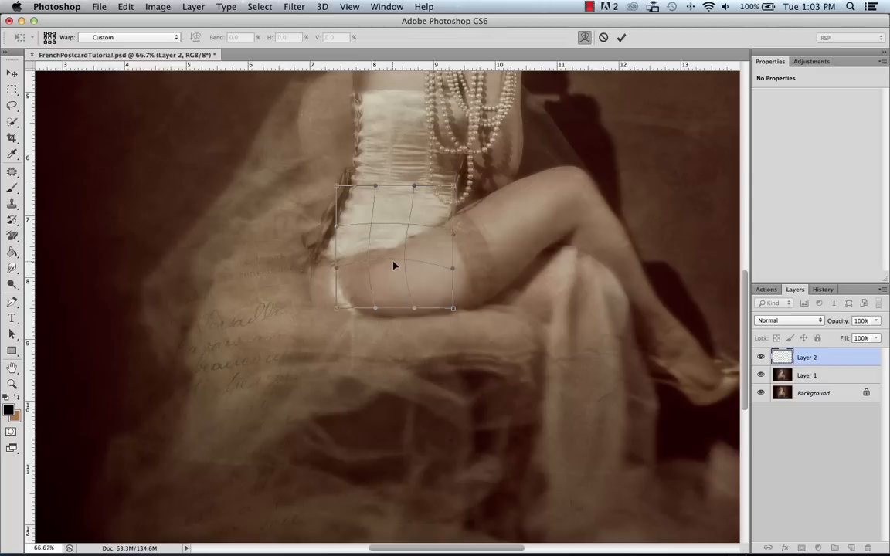
key("Return")
Step: Compare the full image with and without Layer 2, merge all visible layers into the background and save the document
key("l")
key("super+0")
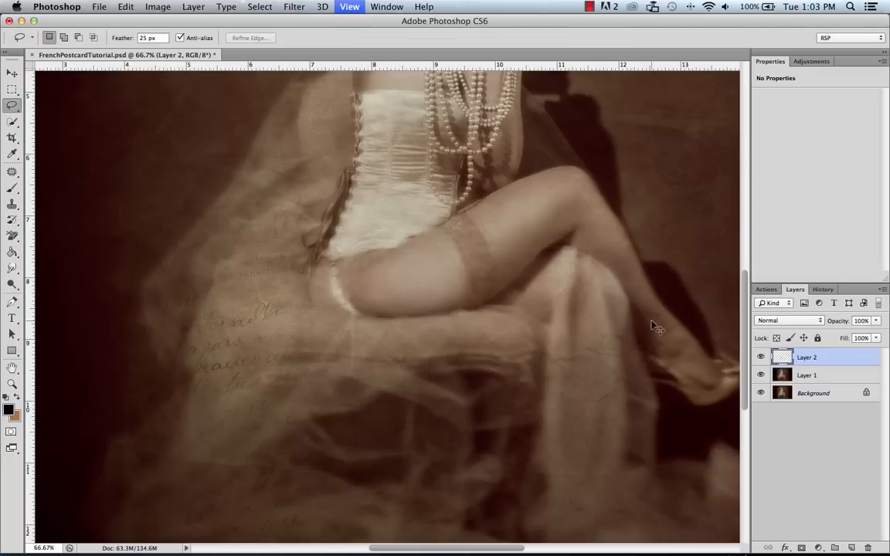
left_click(760, 357)
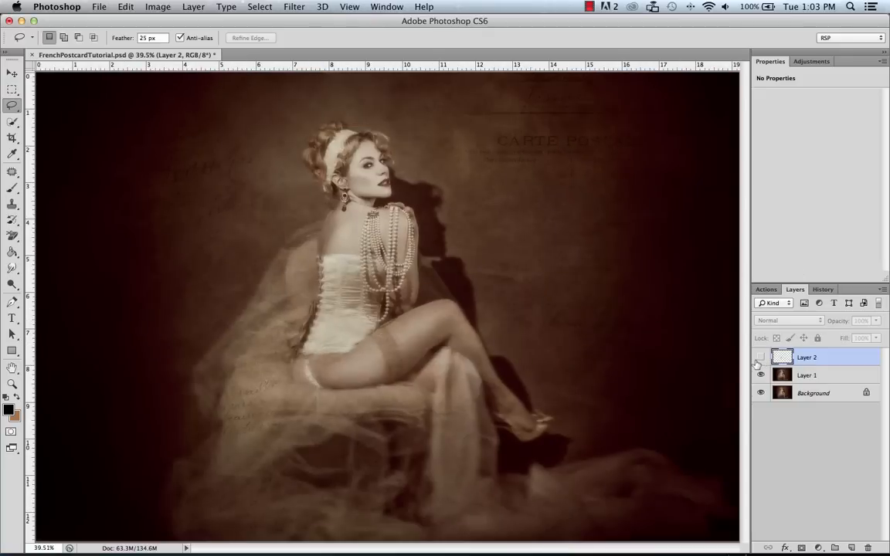
left_click(760, 357)
left_click(760, 358)
left_click(760, 357)
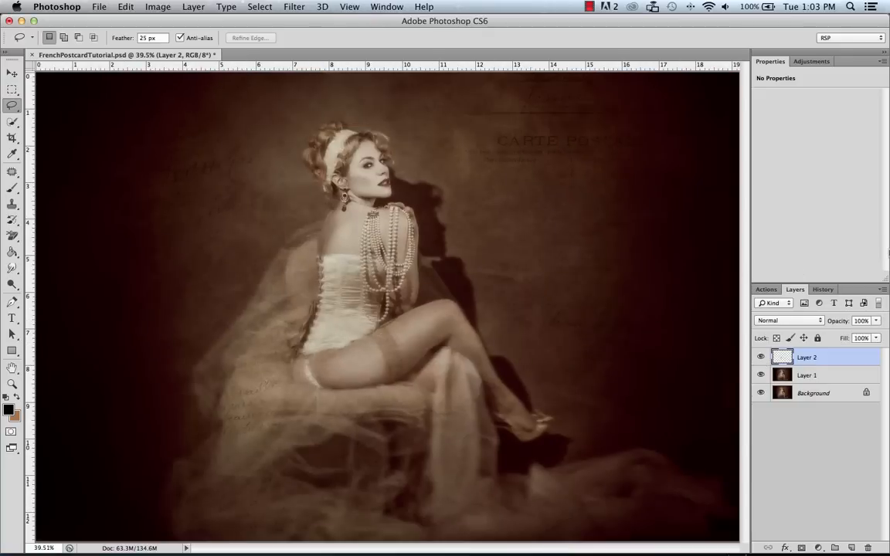
key("super+shift+e")
key("super+s")
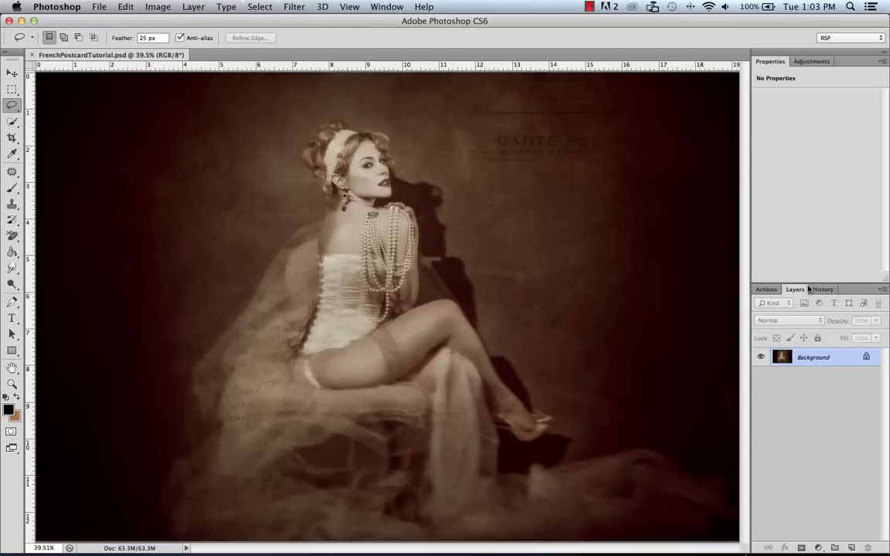
Step: Compare the original S98A3224.psd state with each saved history snapshot, ending on the 1:03:46 PM snapshot
left_click(822, 289)
left_click_drag(884, 387, 883, 276)
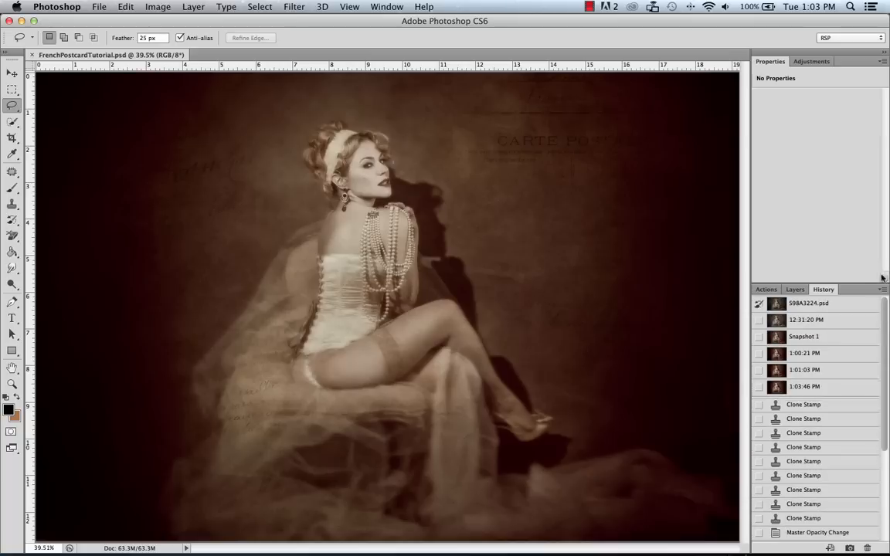
left_click(821, 308)
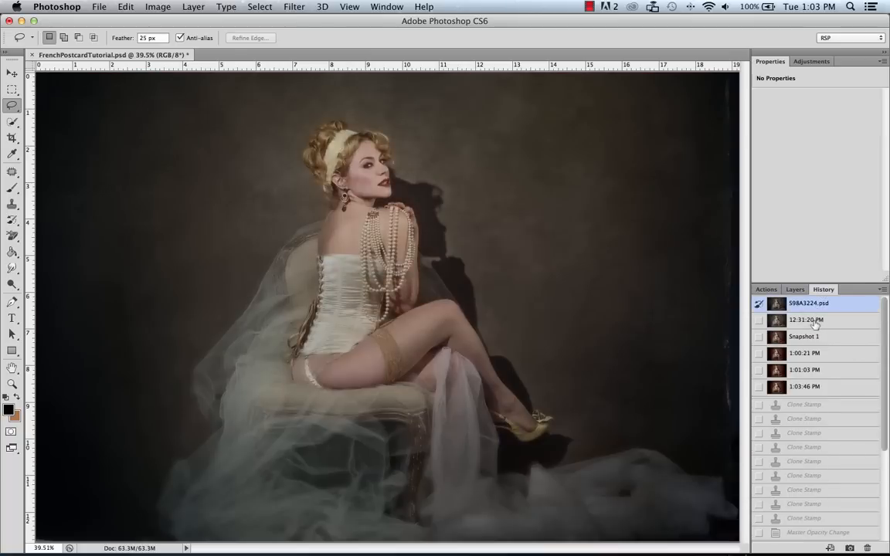
left_click(815, 322)
left_click(811, 337)
left_click(811, 354)
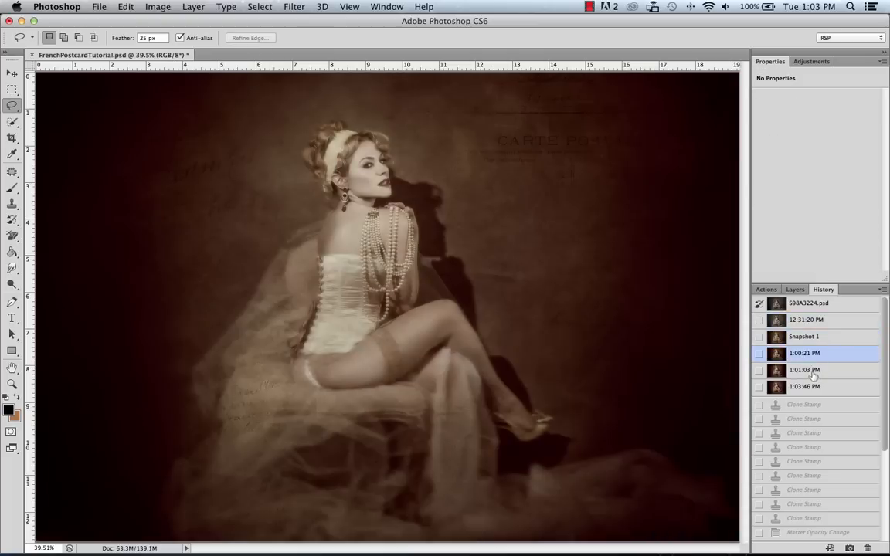
left_click(811, 370)
left_click(807, 387)
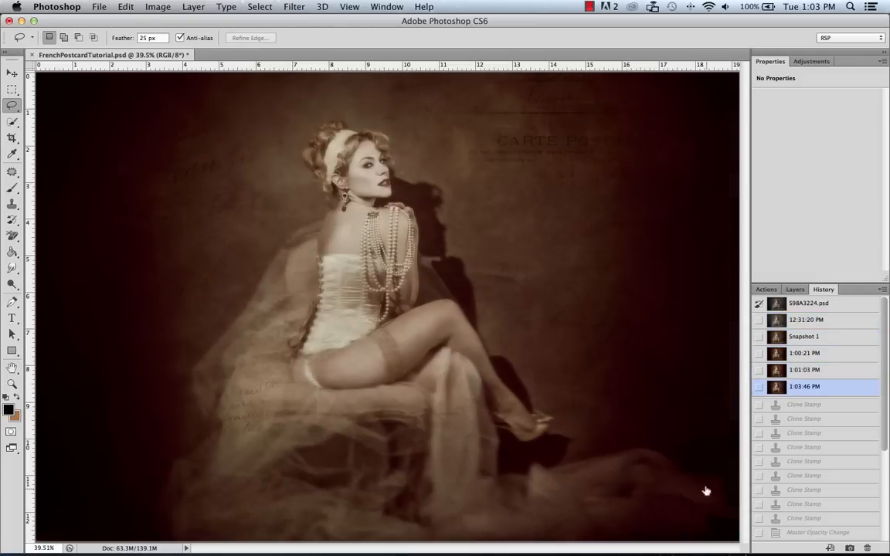
left_click(814, 306)
left_click(811, 387)
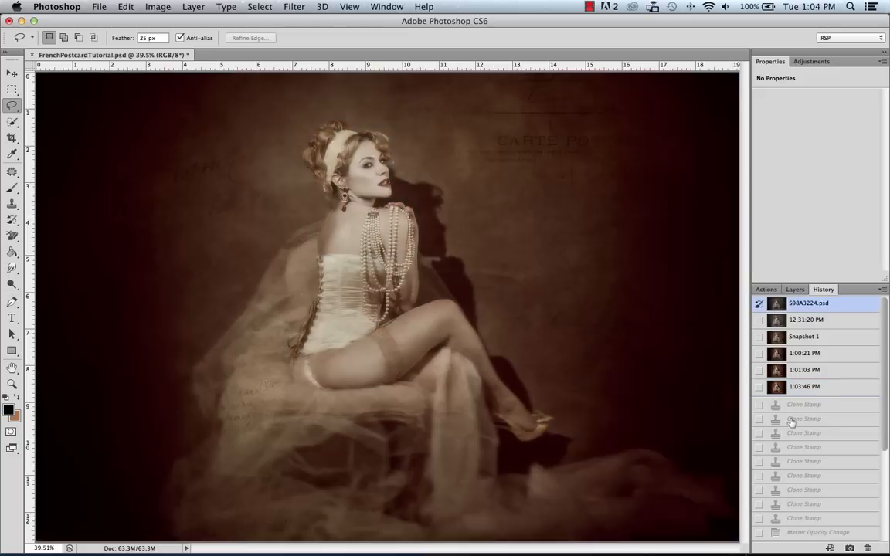